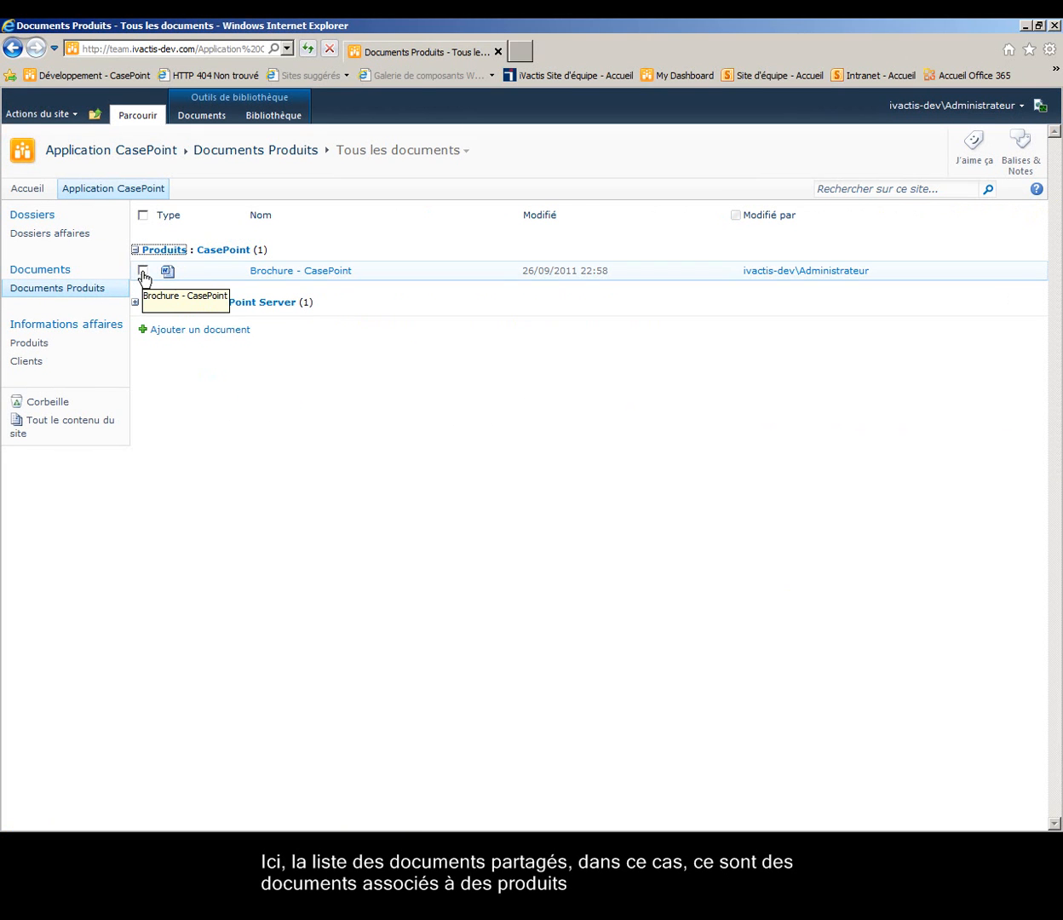
Step: View the Produits list, and open the form for a new item in the Clients list
click(37, 343)
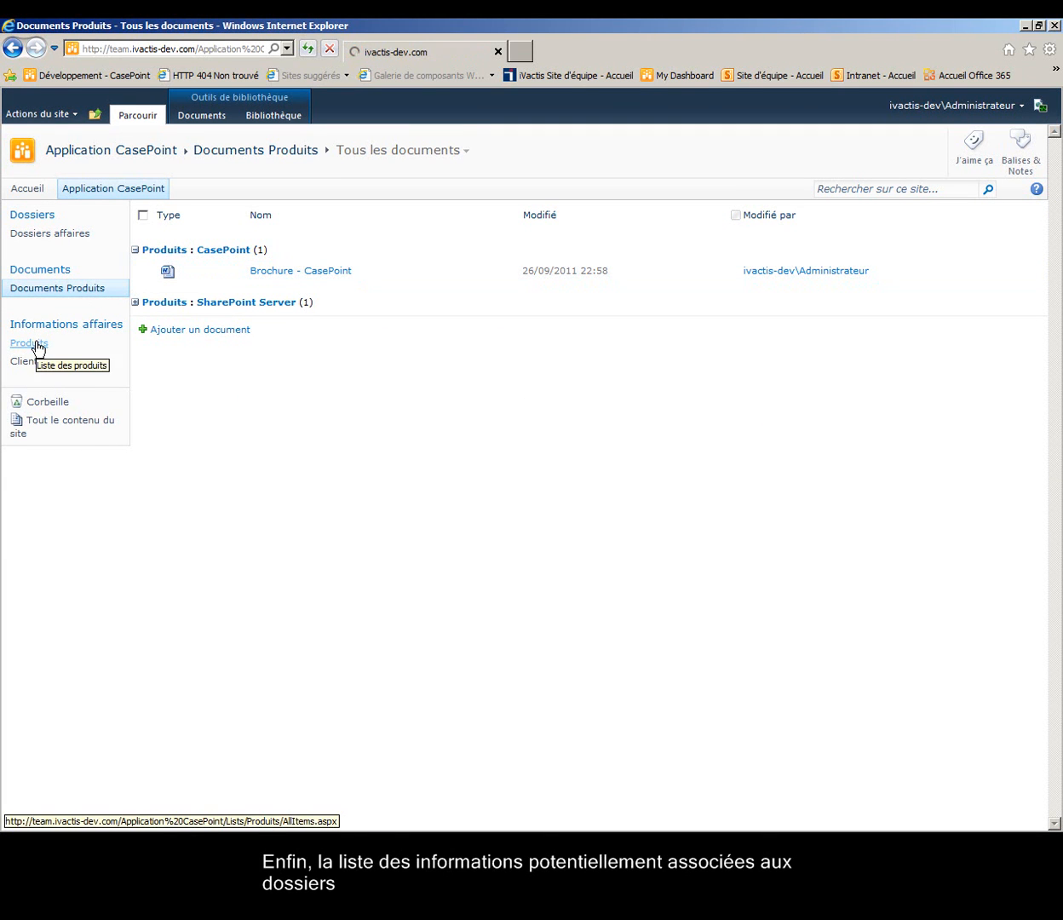
click(26, 362)
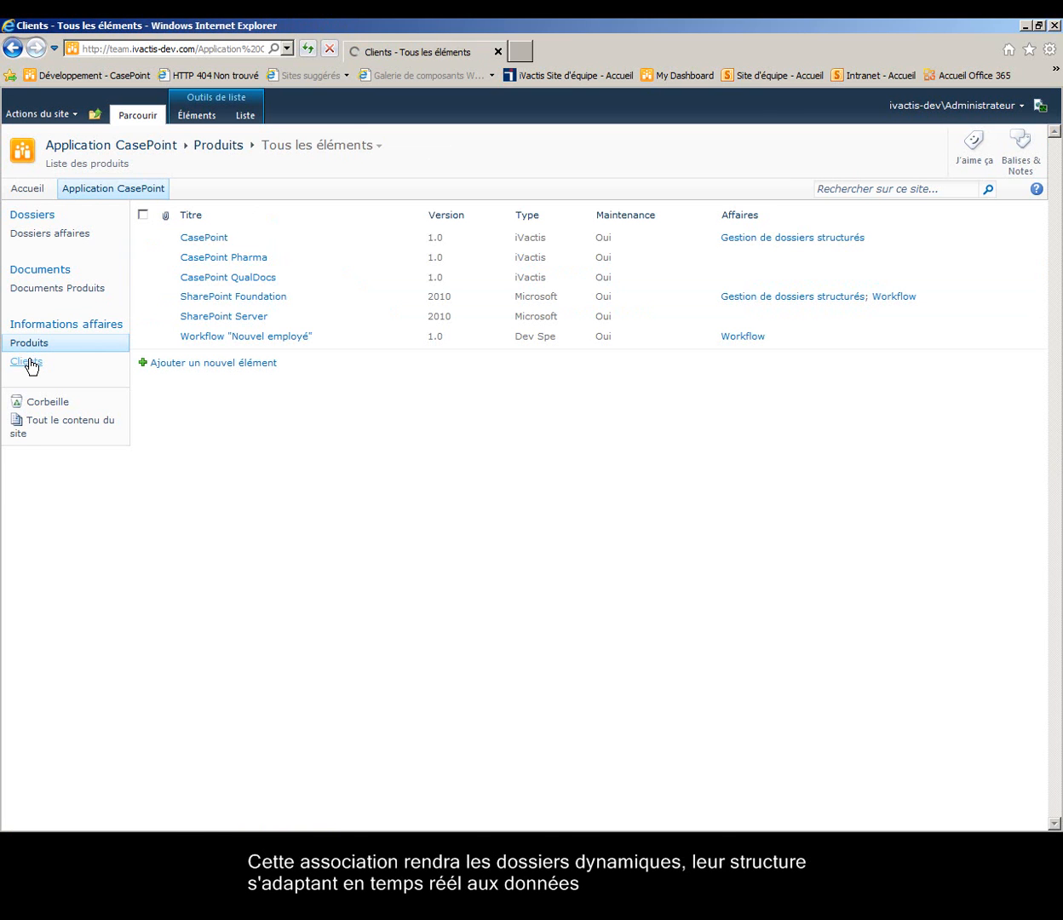
click(175, 287)
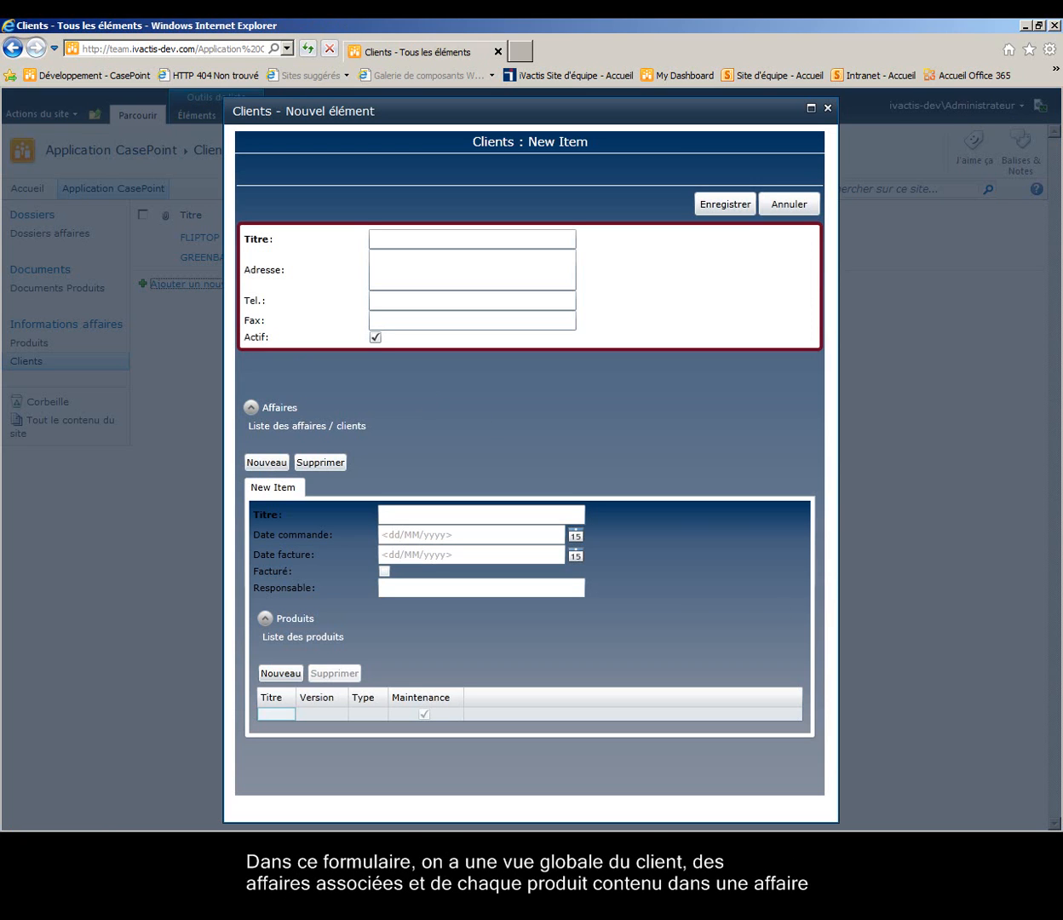
Step: Enter iVactis as the new client's title and fill in the client's postal address
click(388, 241)
text(iV)
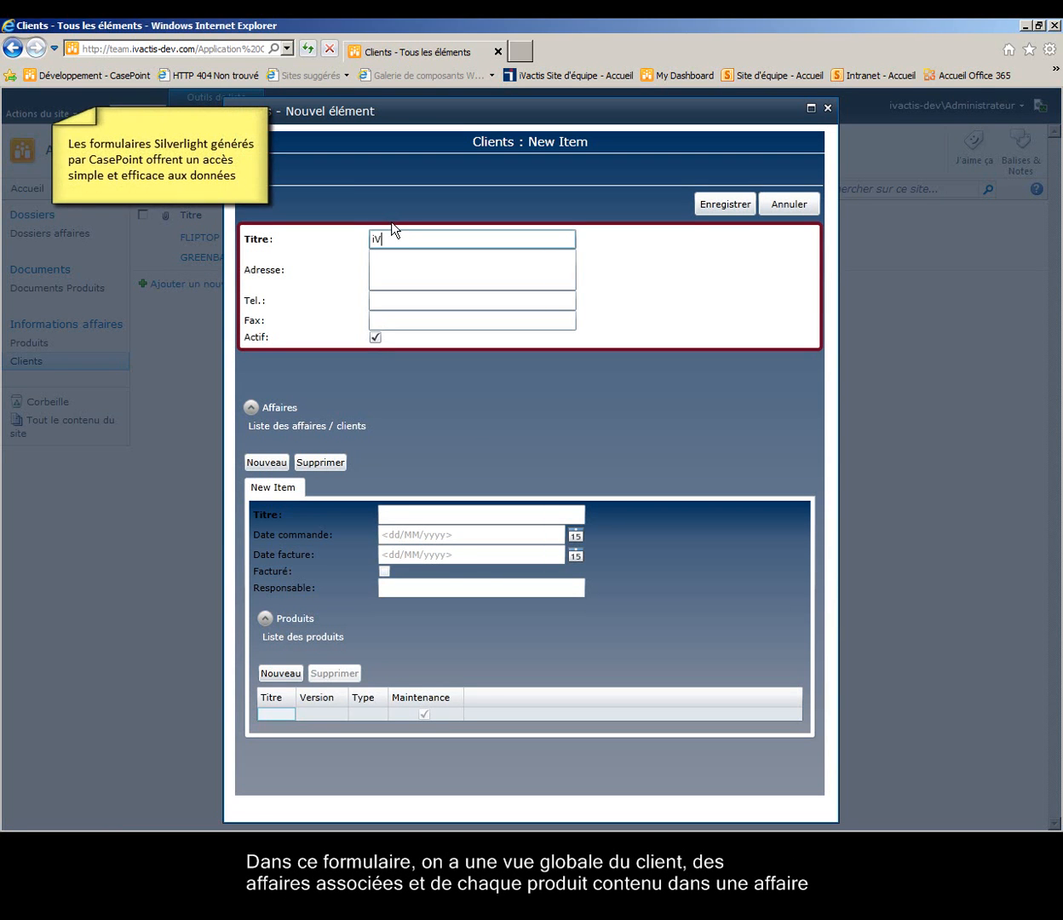
text(actis)
key(Tab)
text(34 RUE FRANCIS DE PRESSENSSE)
key(Tab)
key(Tab)
key(Tab)
Step: Title the client's first affair "Dossiers comptables" and set its order date to 27/09/2011
click(414, 512)
text(Dossier)
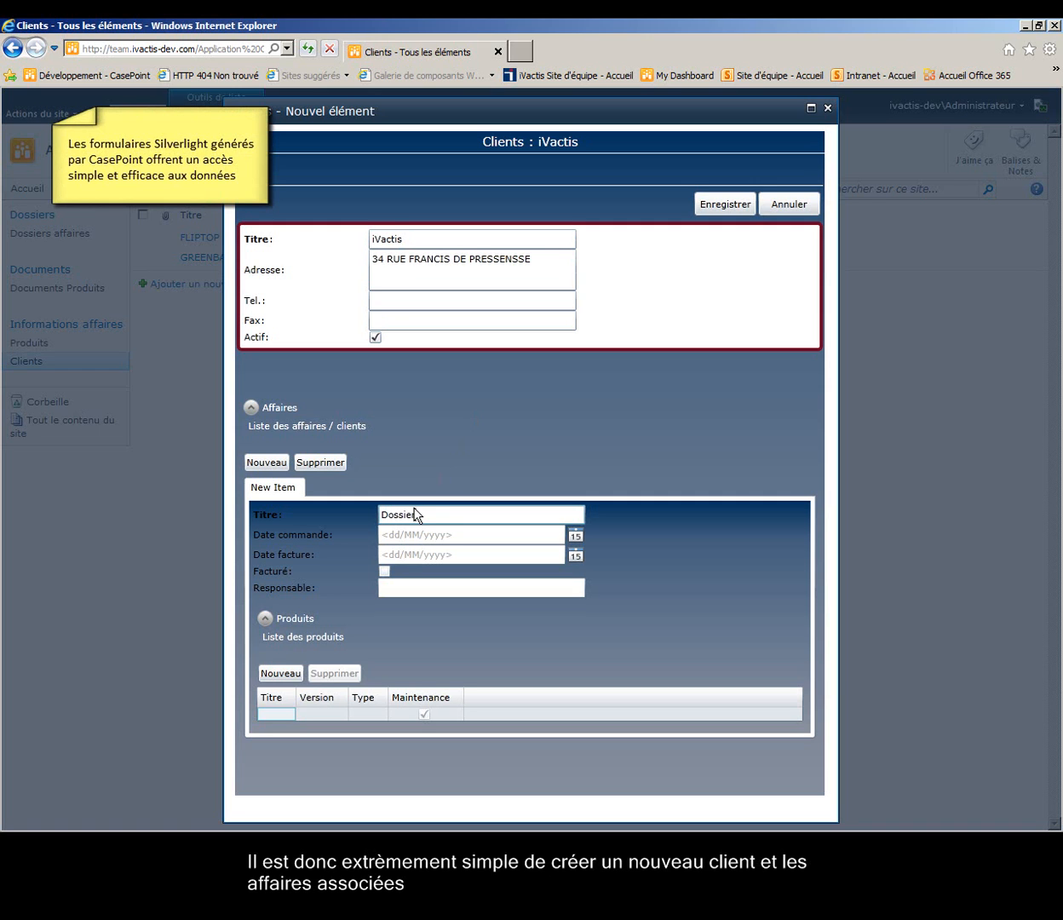
text(.comptables)
click(575, 535)
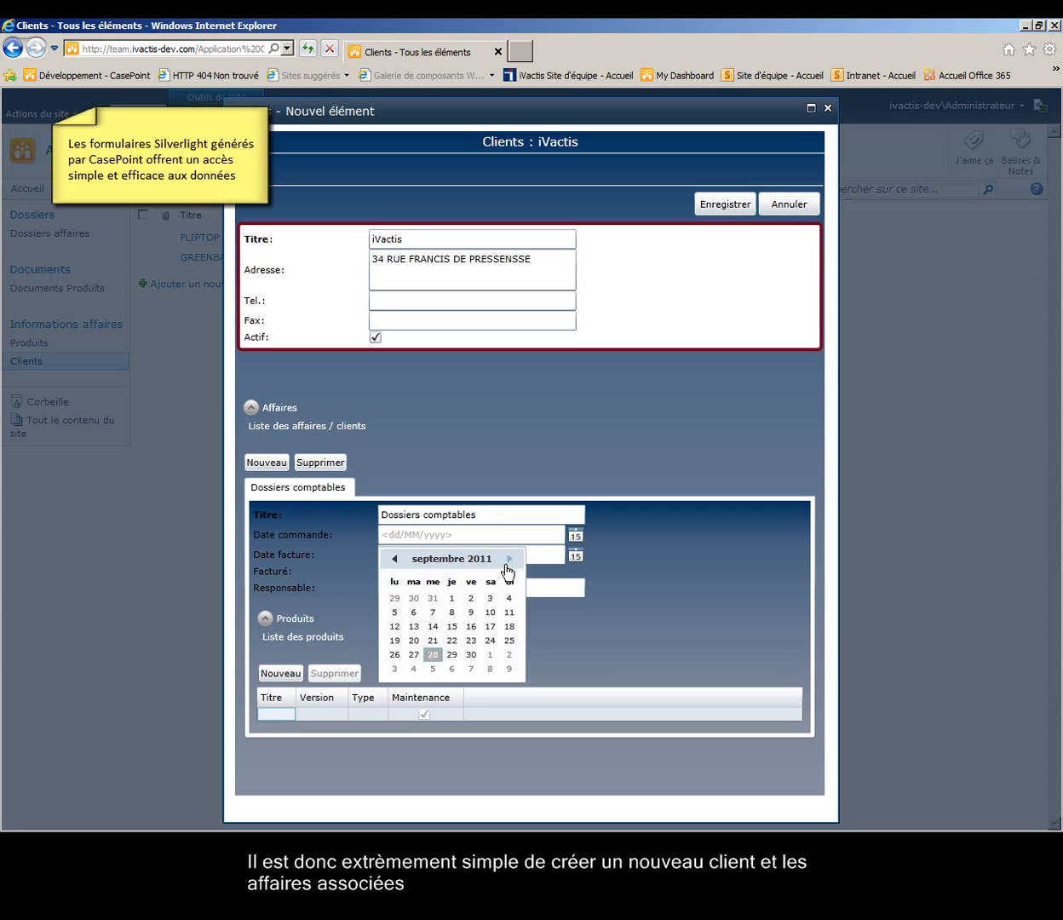
click(416, 655)
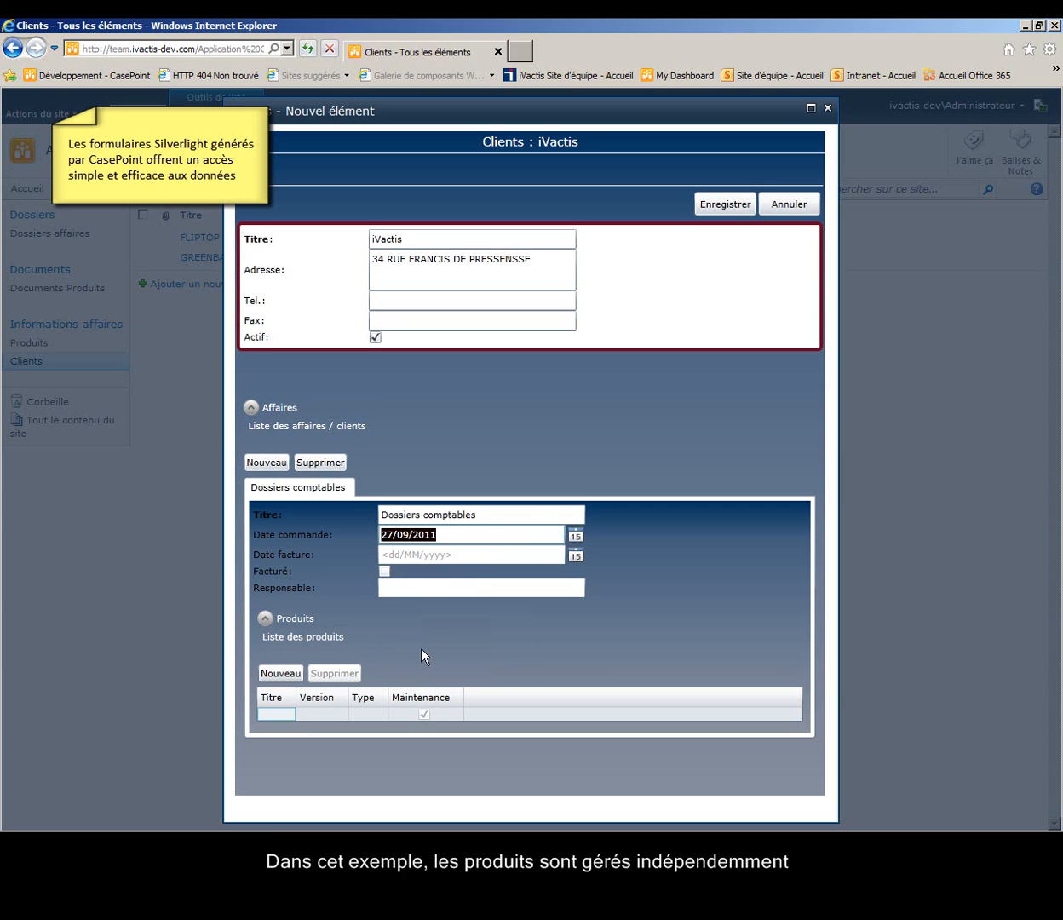
Step: Assign the existing product CasePoint to the "Dossiers comptables" affair
click(276, 714)
click(284, 715)
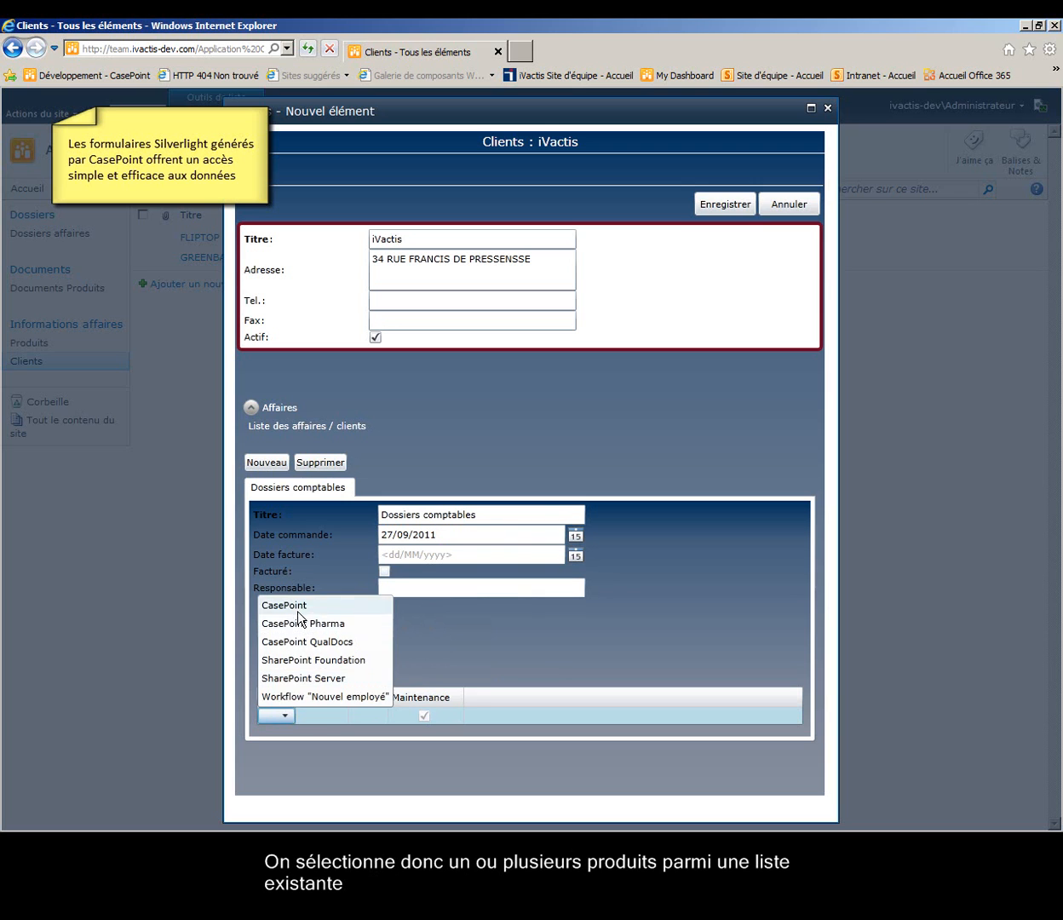
click(284, 604)
click(362, 717)
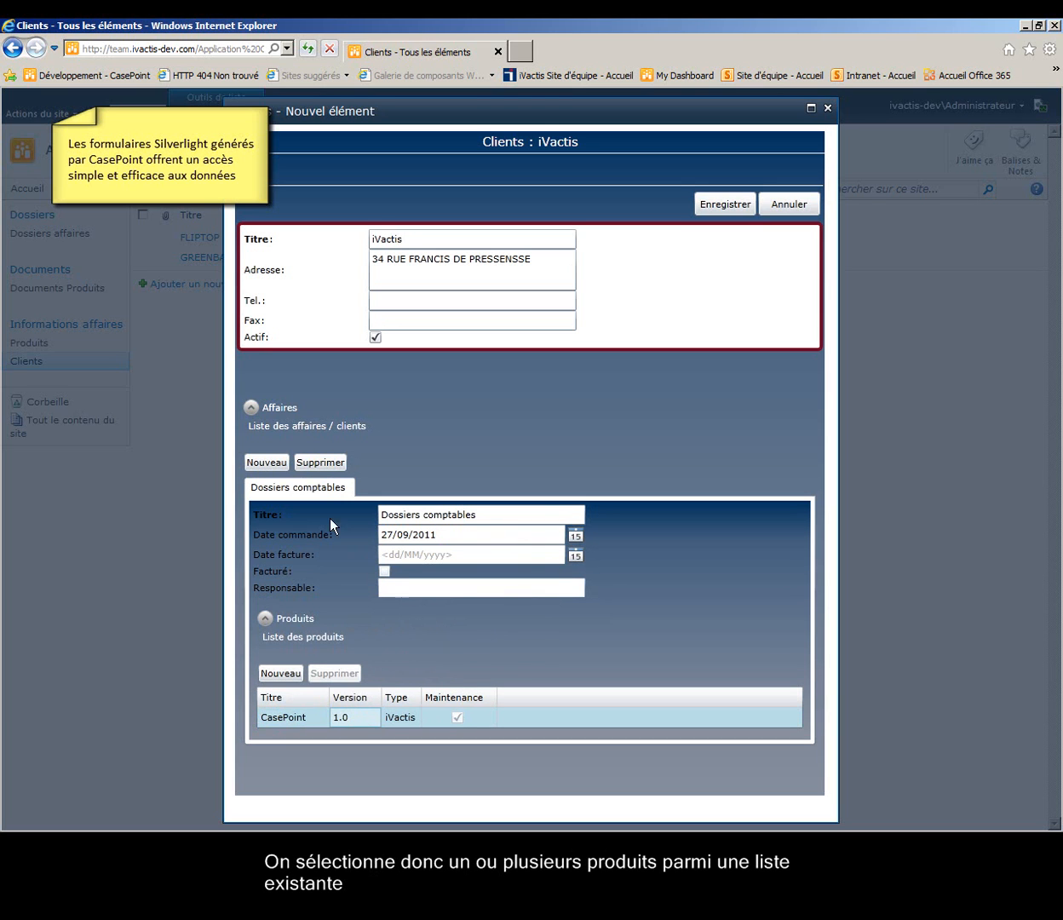
Step: Add a second affair titled Workflow "entrée sortie" with the order date 29/09/2011
click(264, 463)
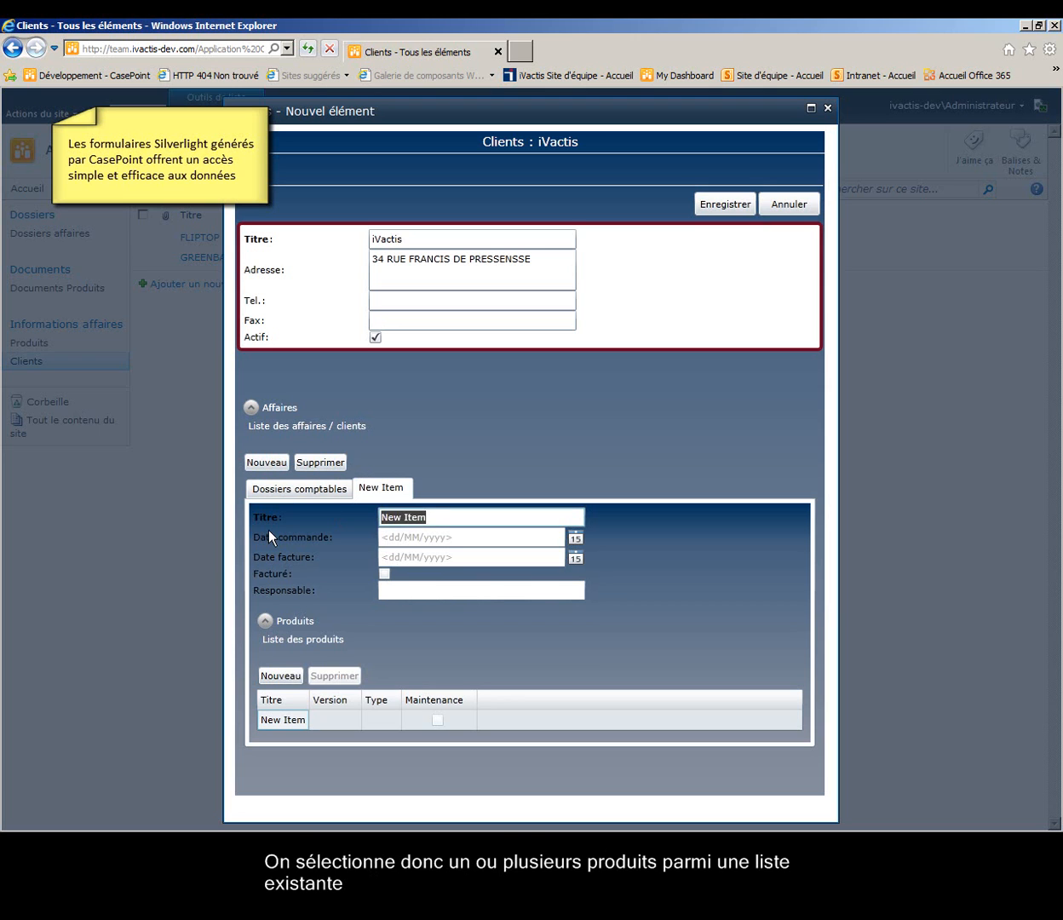
text(Workflow "entrée sortie")
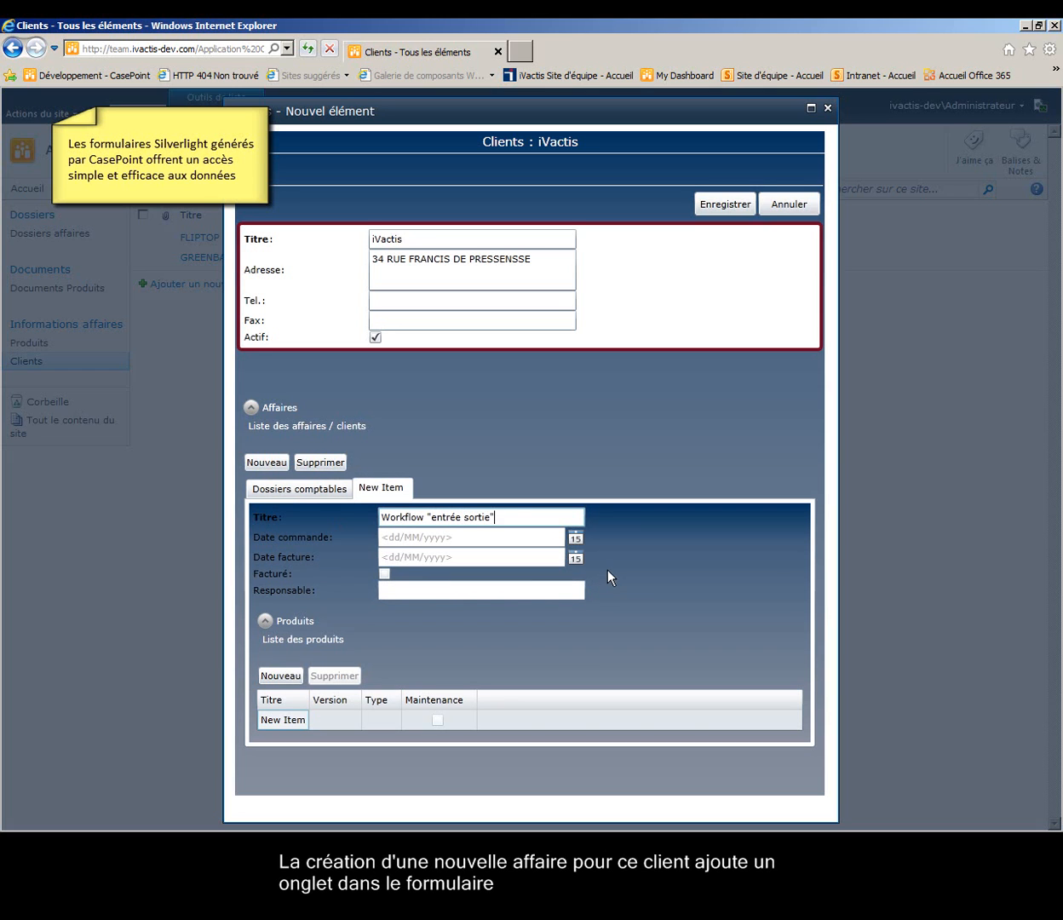
click(576, 538)
click(451, 657)
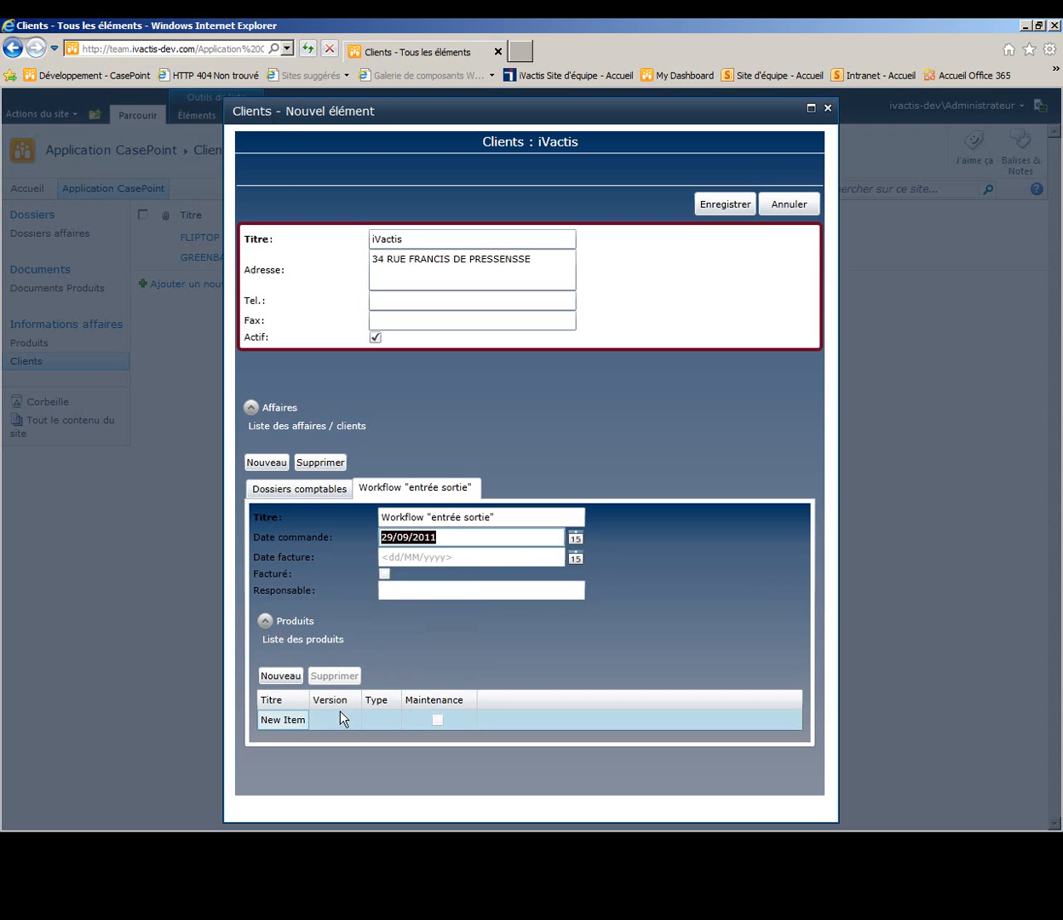
Step: Set the first product of the Workflow "entrée sortie" affair to Workflow "Nouvel employé"
click(293, 721)
click(298, 721)
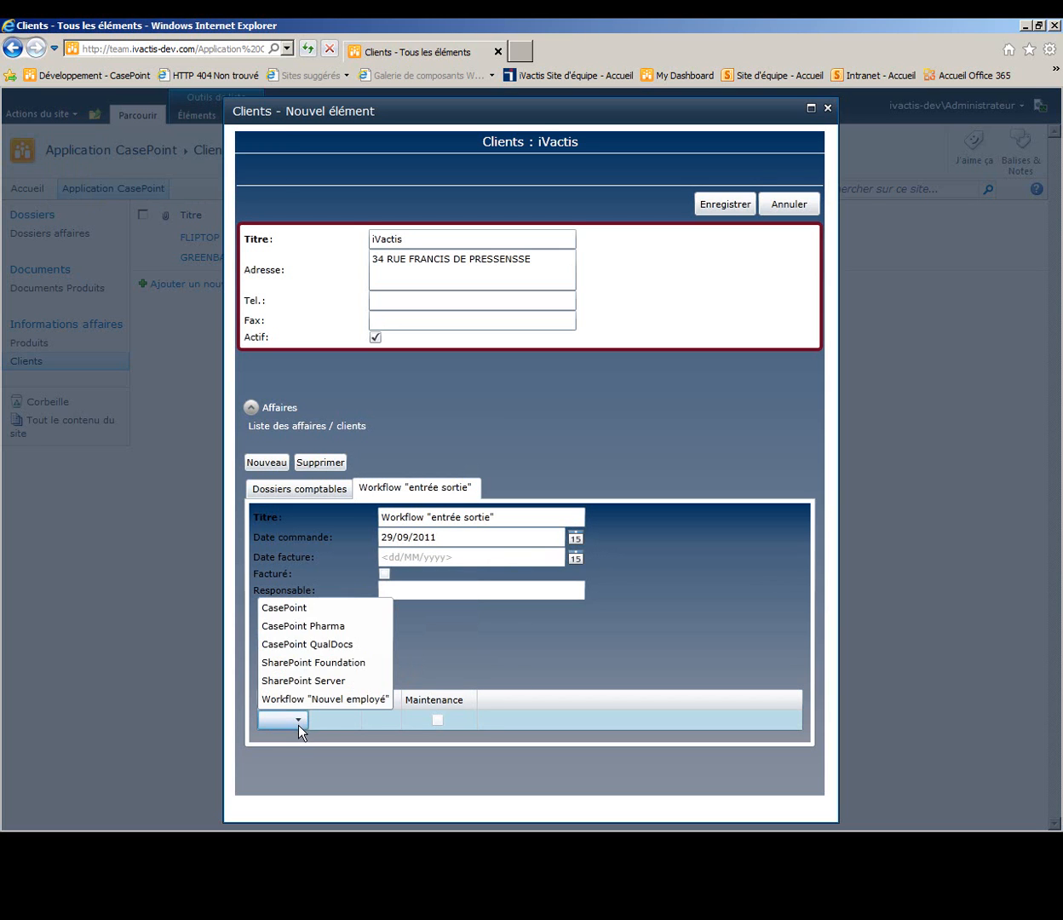
click(294, 644)
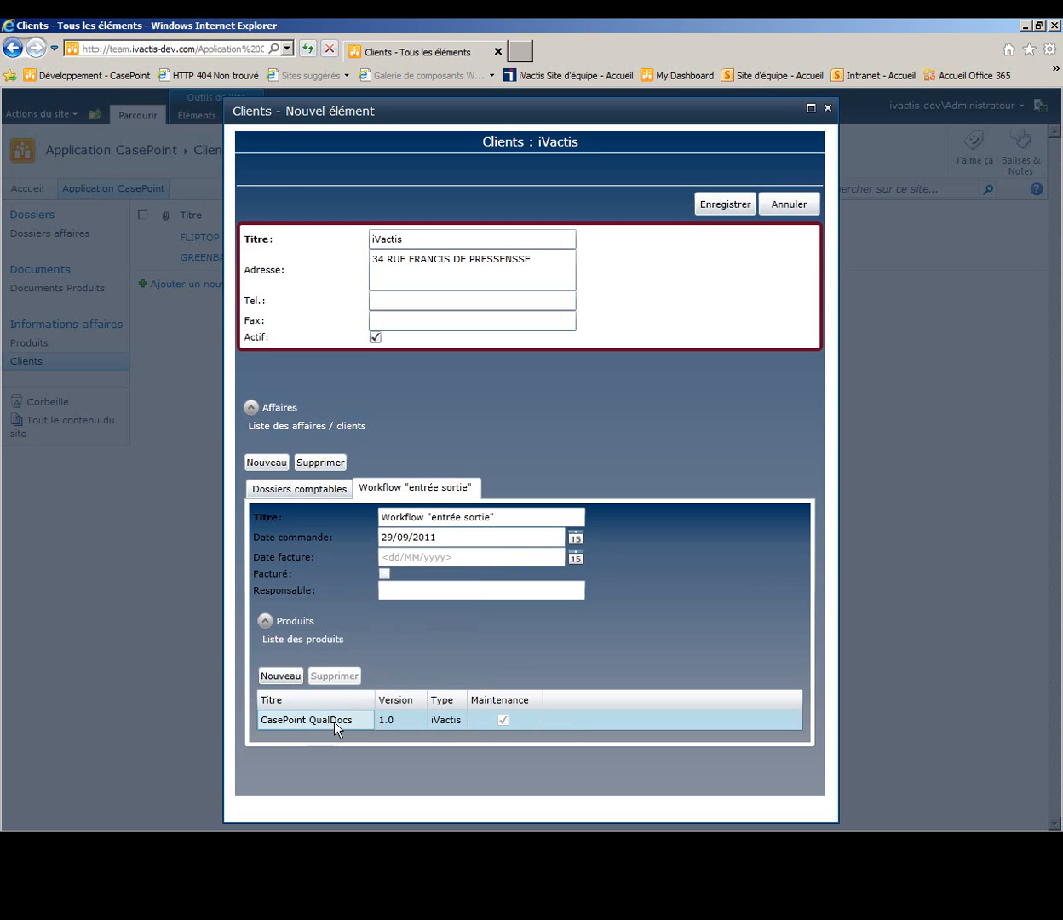
click(365, 720)
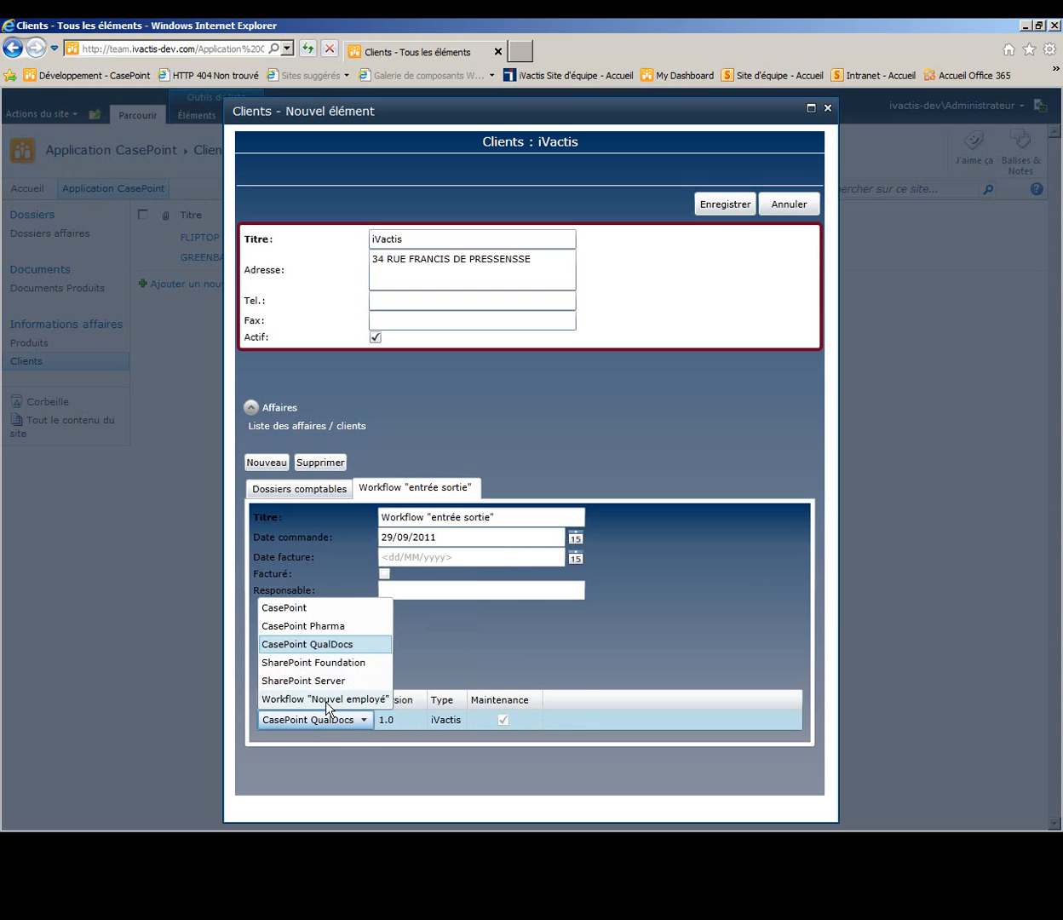
click(324, 698)
Step: Add SharePoint Server as a second product of the affair and save the new client
click(282, 677)
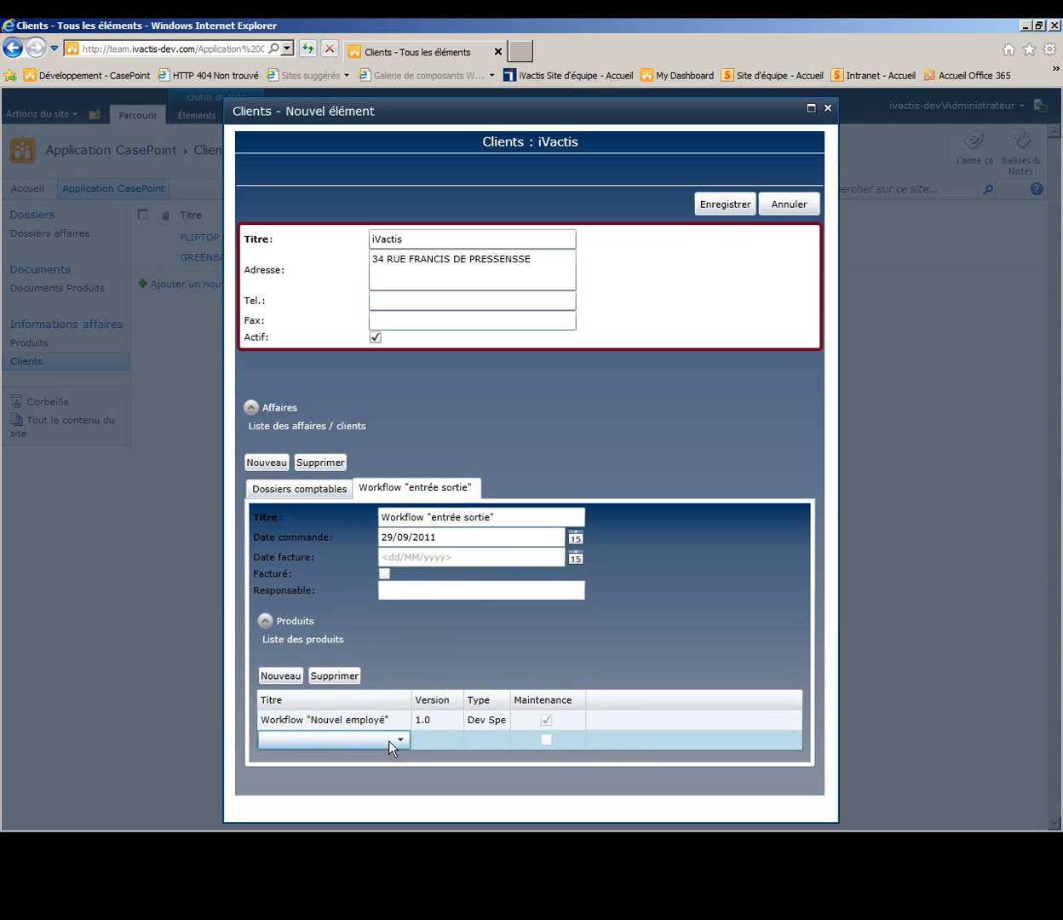
click(399, 739)
click(317, 700)
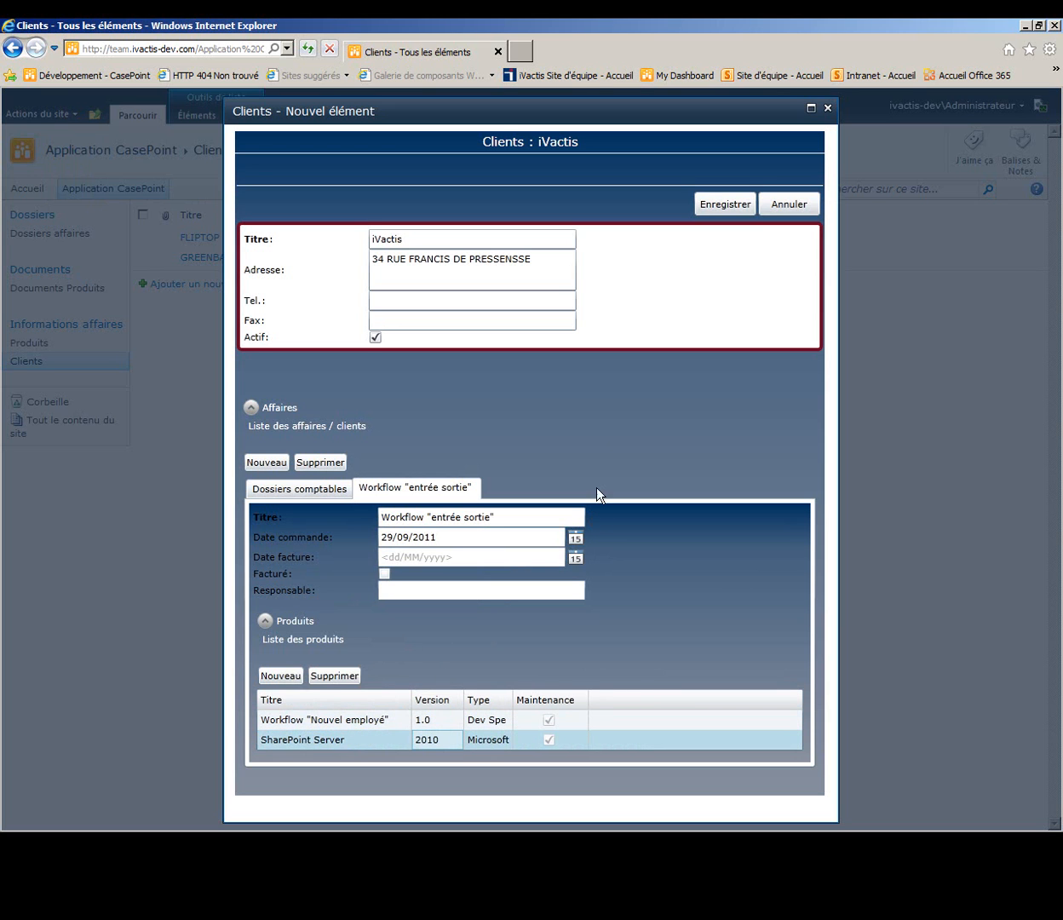
click(707, 209)
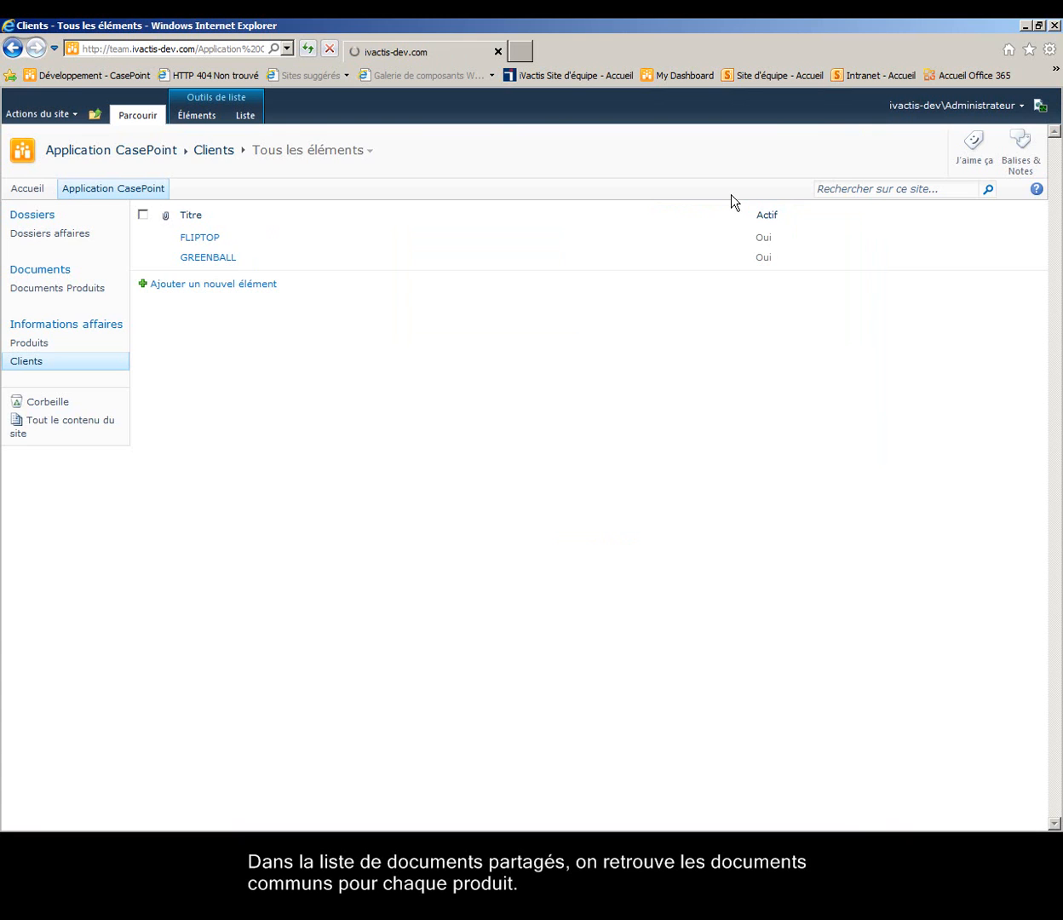
Step: View the Documents Produits library, and start a new Dossier CasePoint in the Dossiers affaires library
click(52, 292)
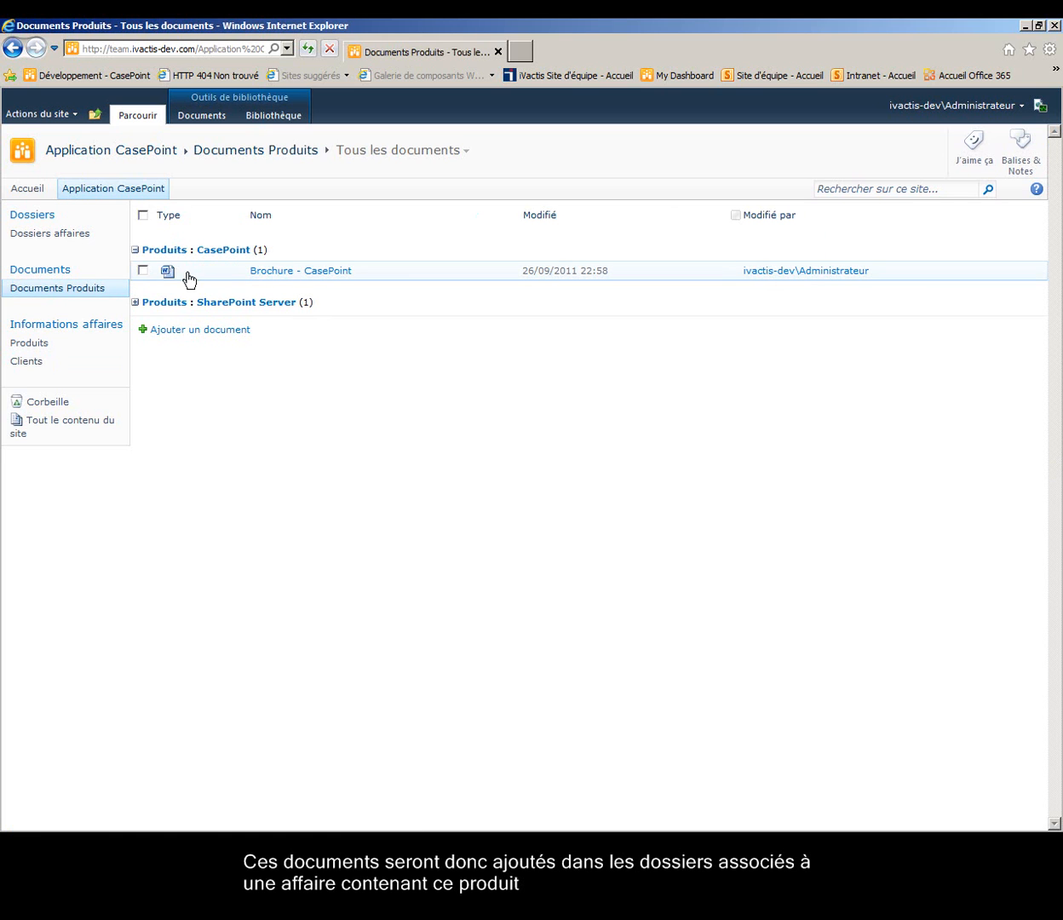
click(49, 234)
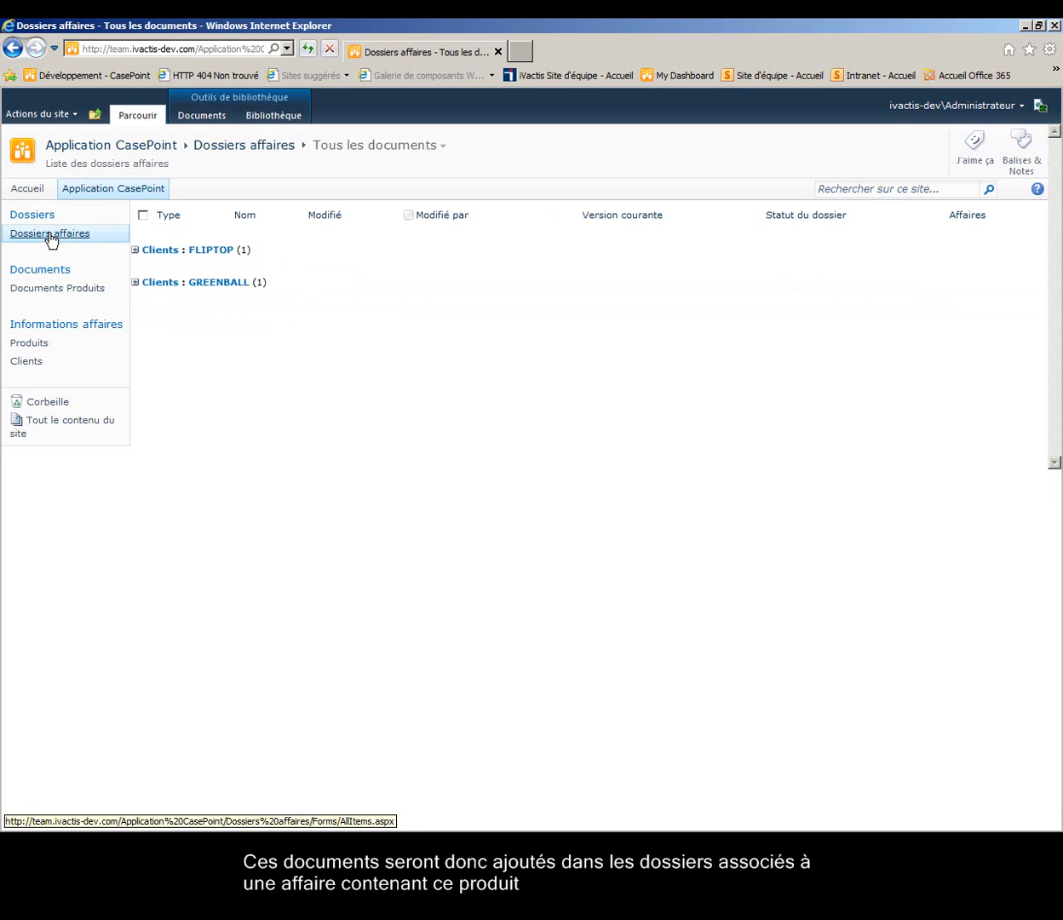
click(199, 121)
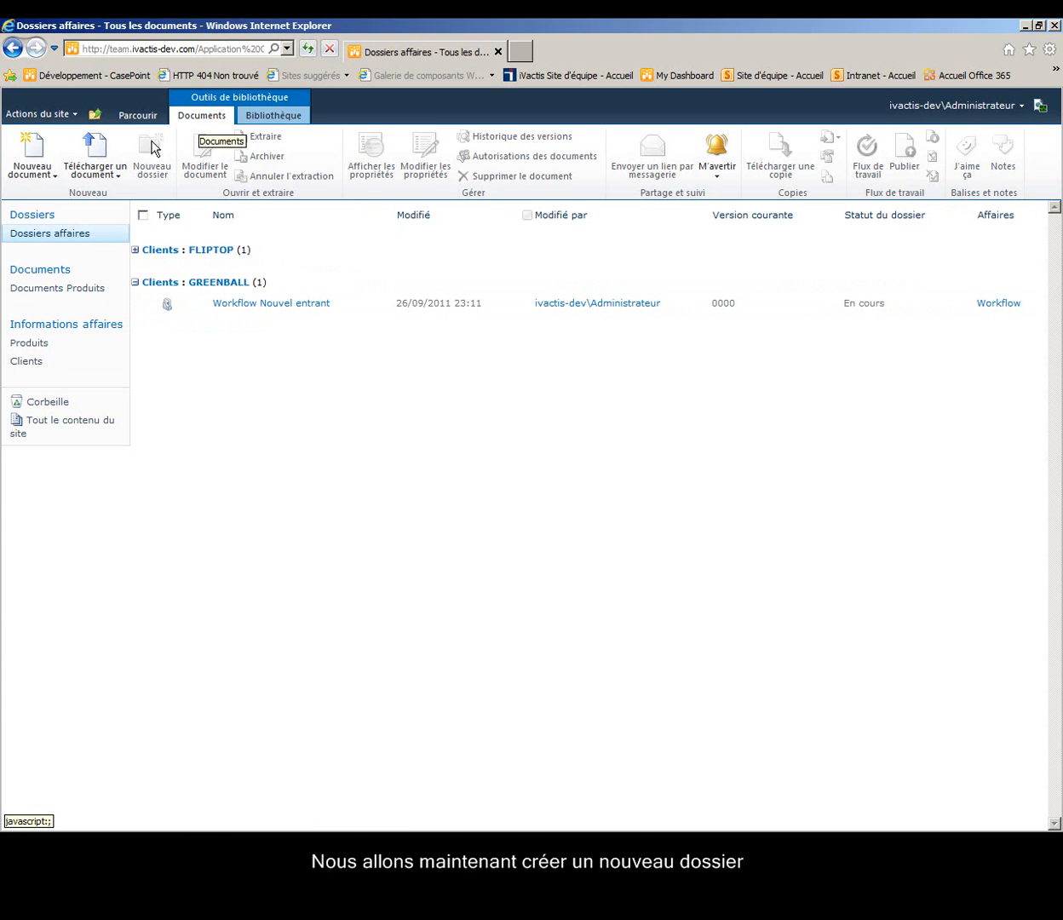
click(40, 168)
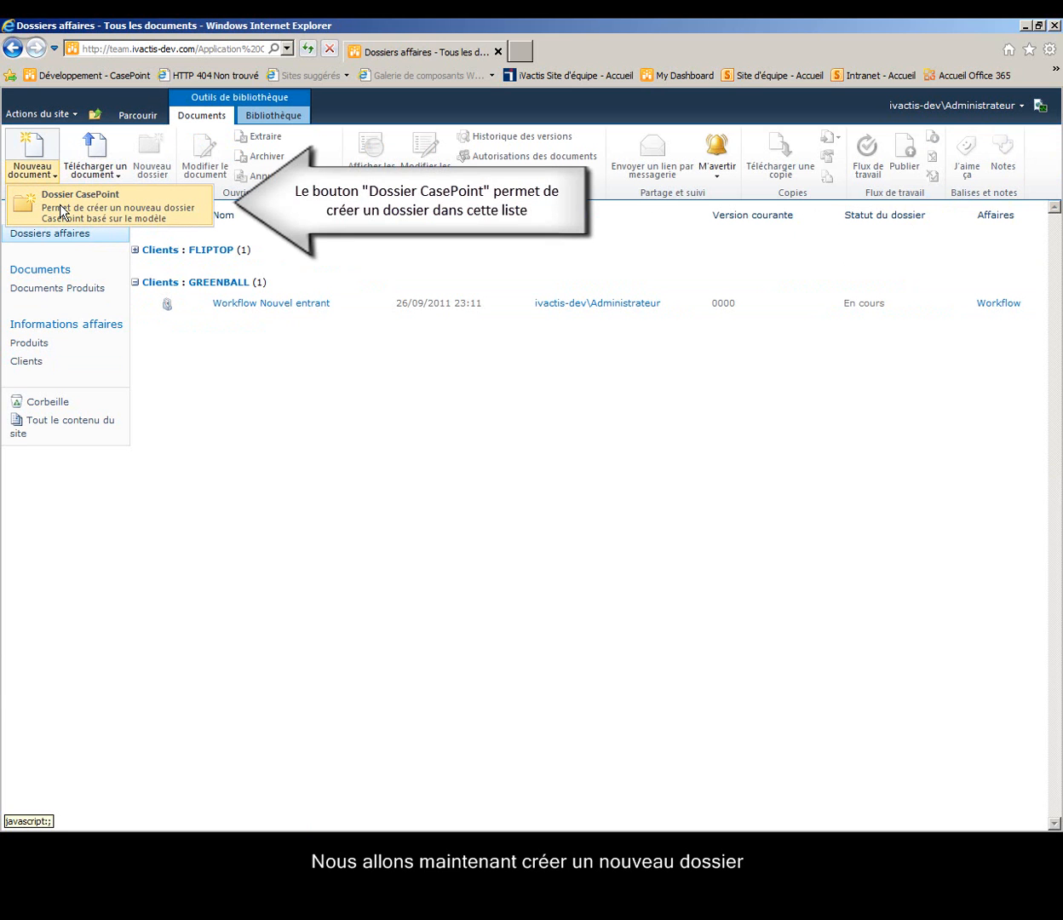
click(61, 209)
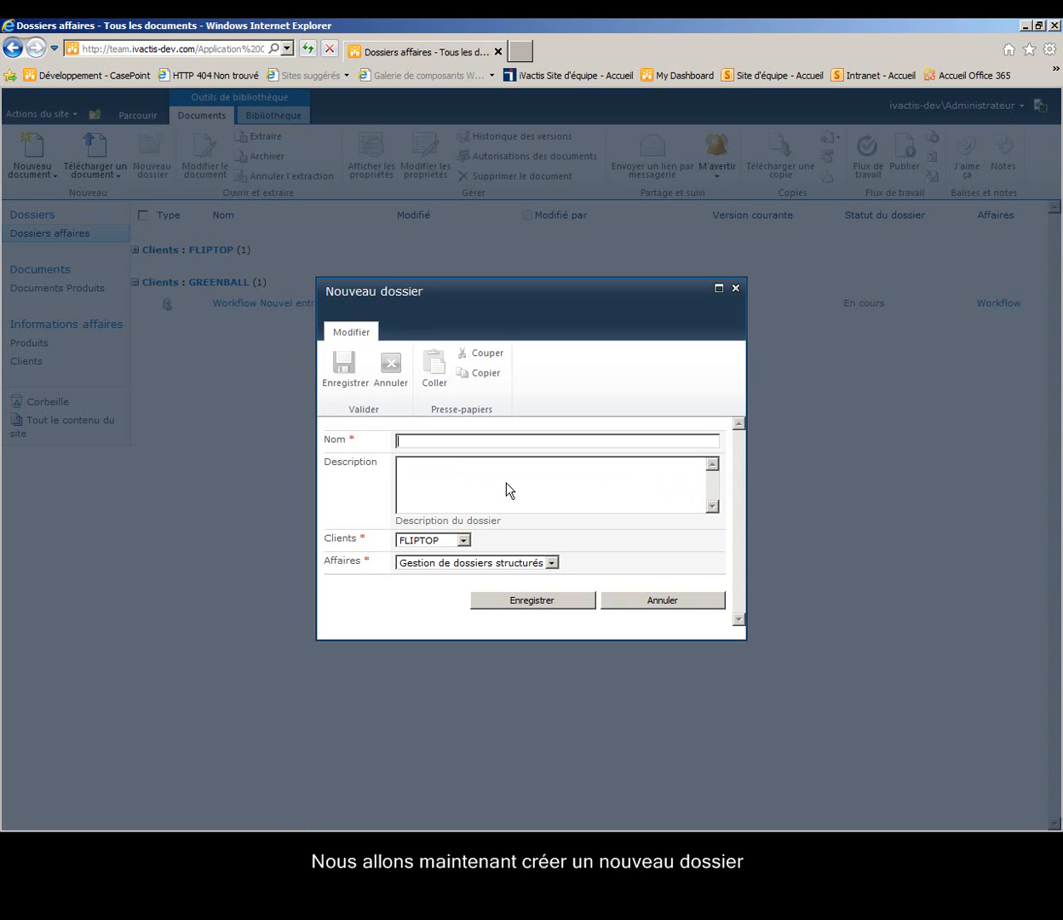
Step: Associate the new folder with the client iVactis and the affair "Dossiers comptables"
click(477, 541)
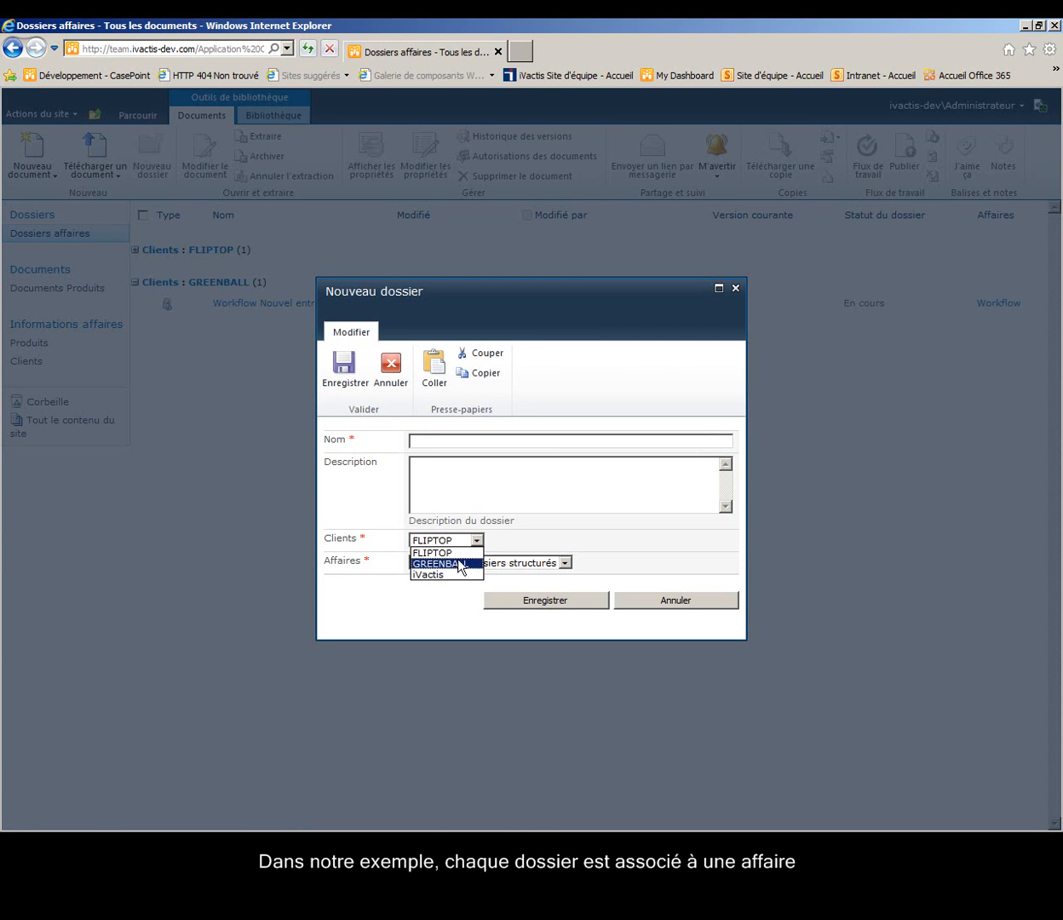
click(445, 574)
click(448, 563)
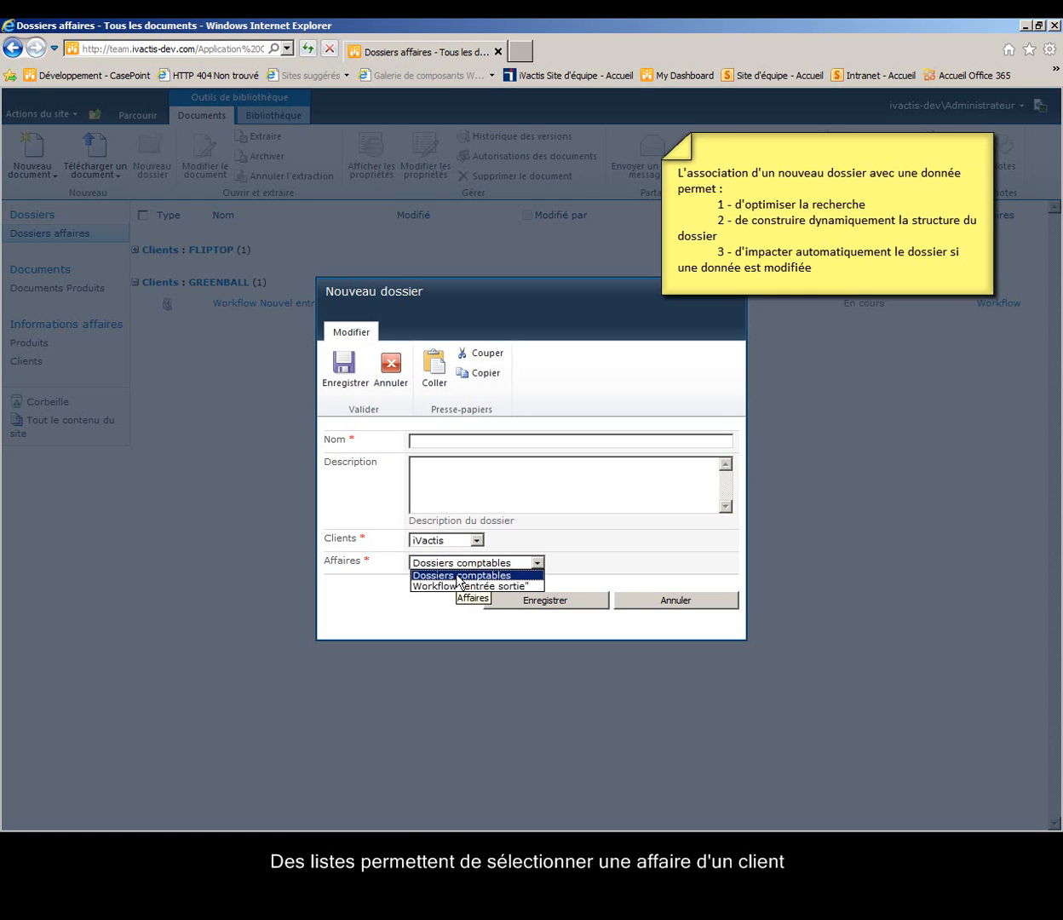
click(460, 576)
Step: Name the folder "Dossier iVactis", enter the description "Commentaire" and save it
click(430, 439)
text(D)
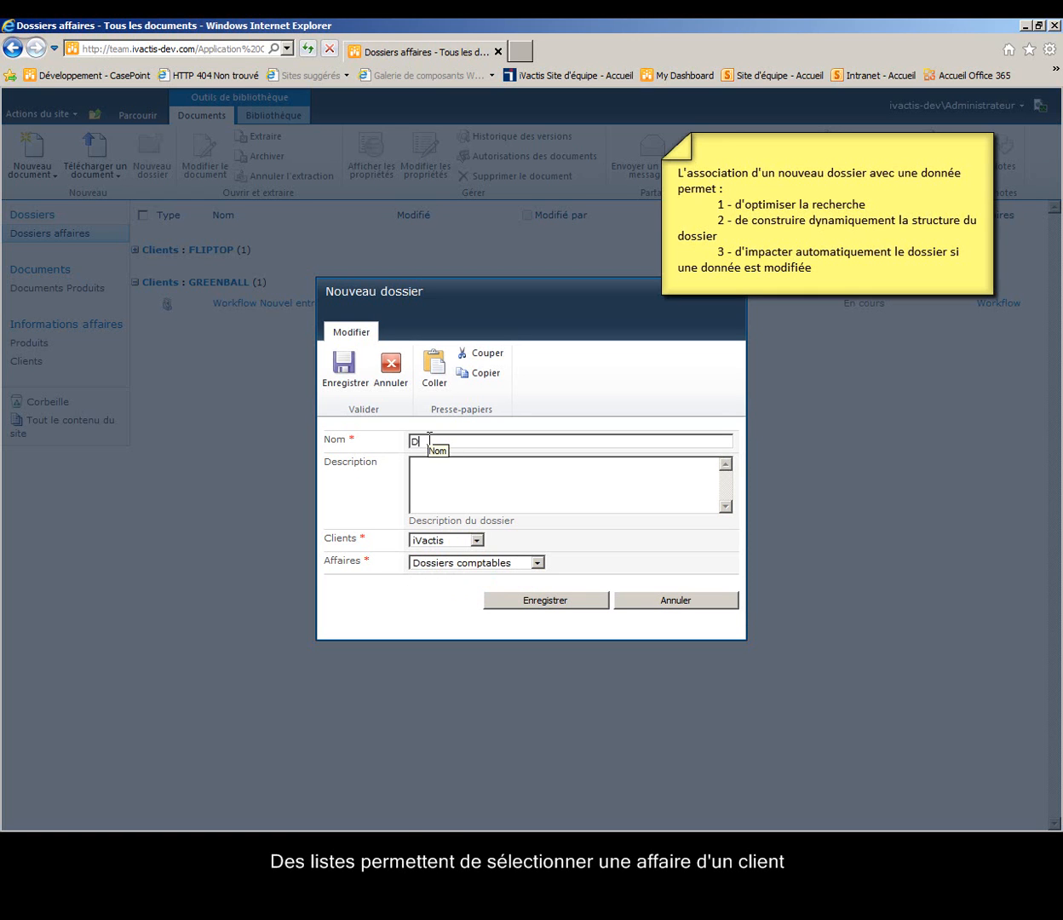
text(ossier )
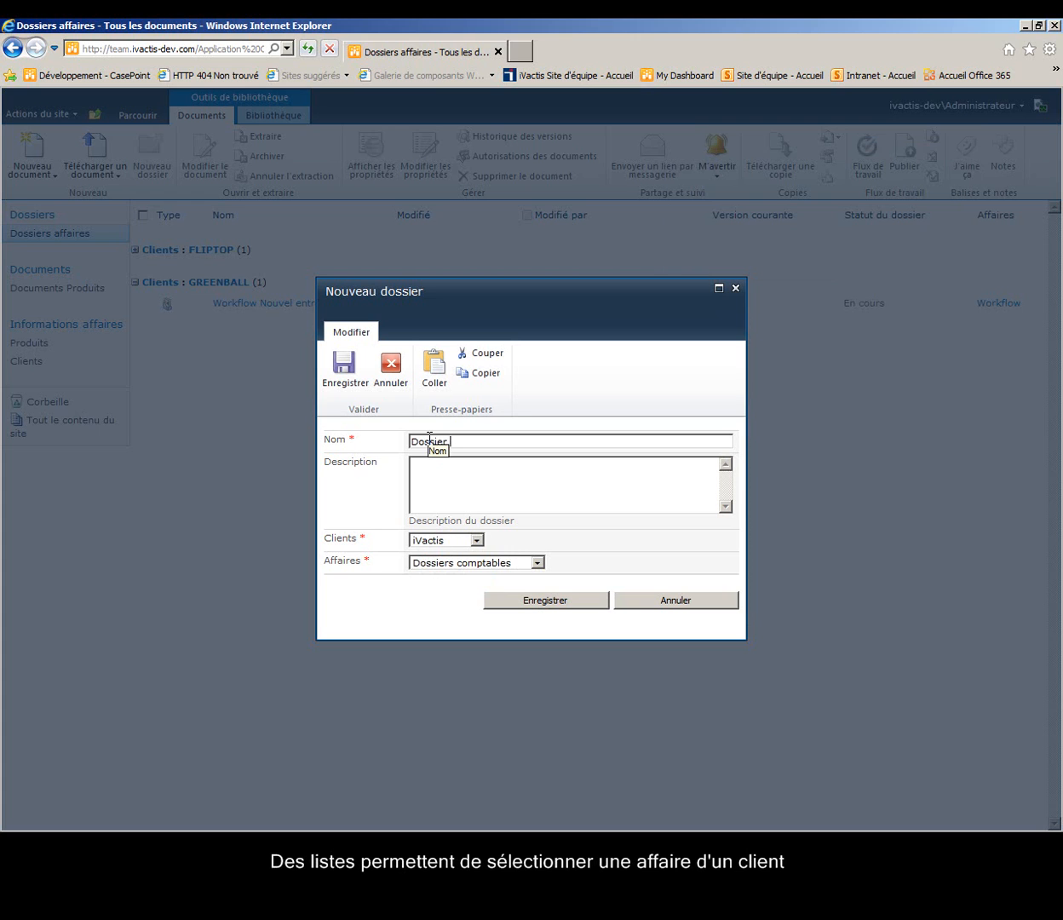
text(iVactis)
text(Commentaire)
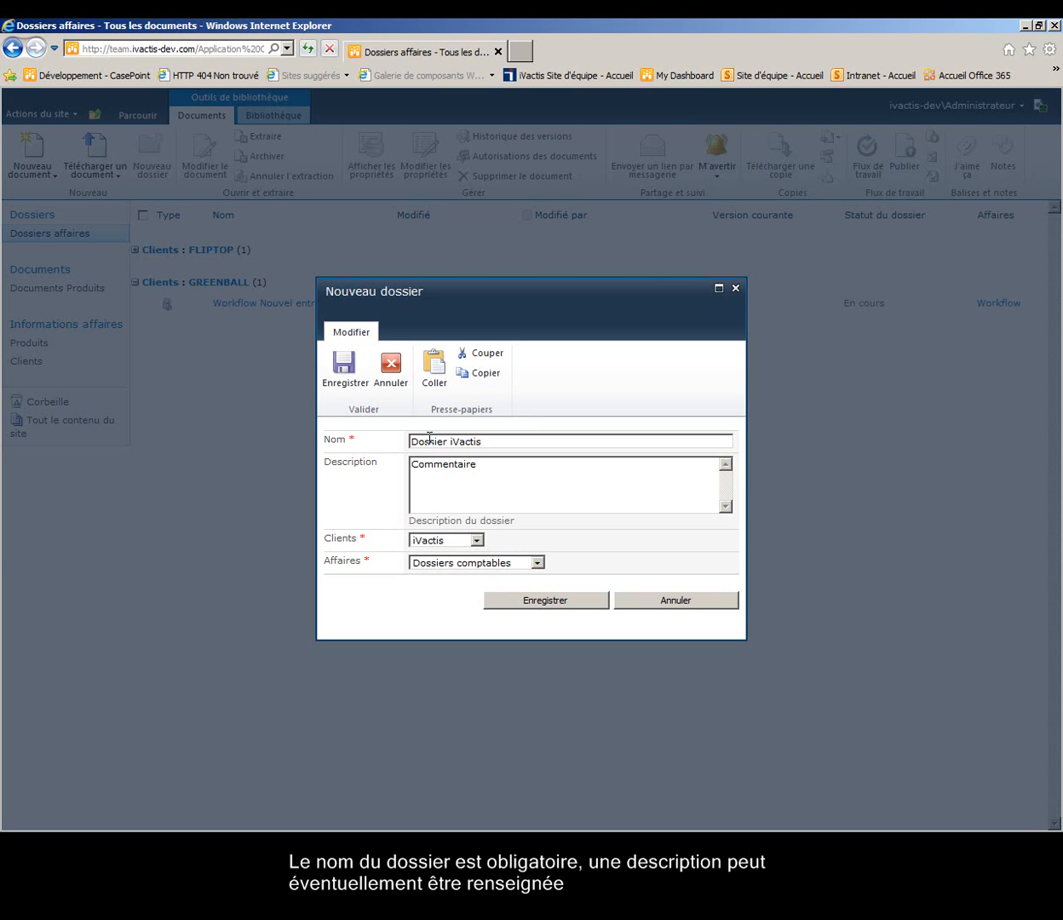
click(560, 610)
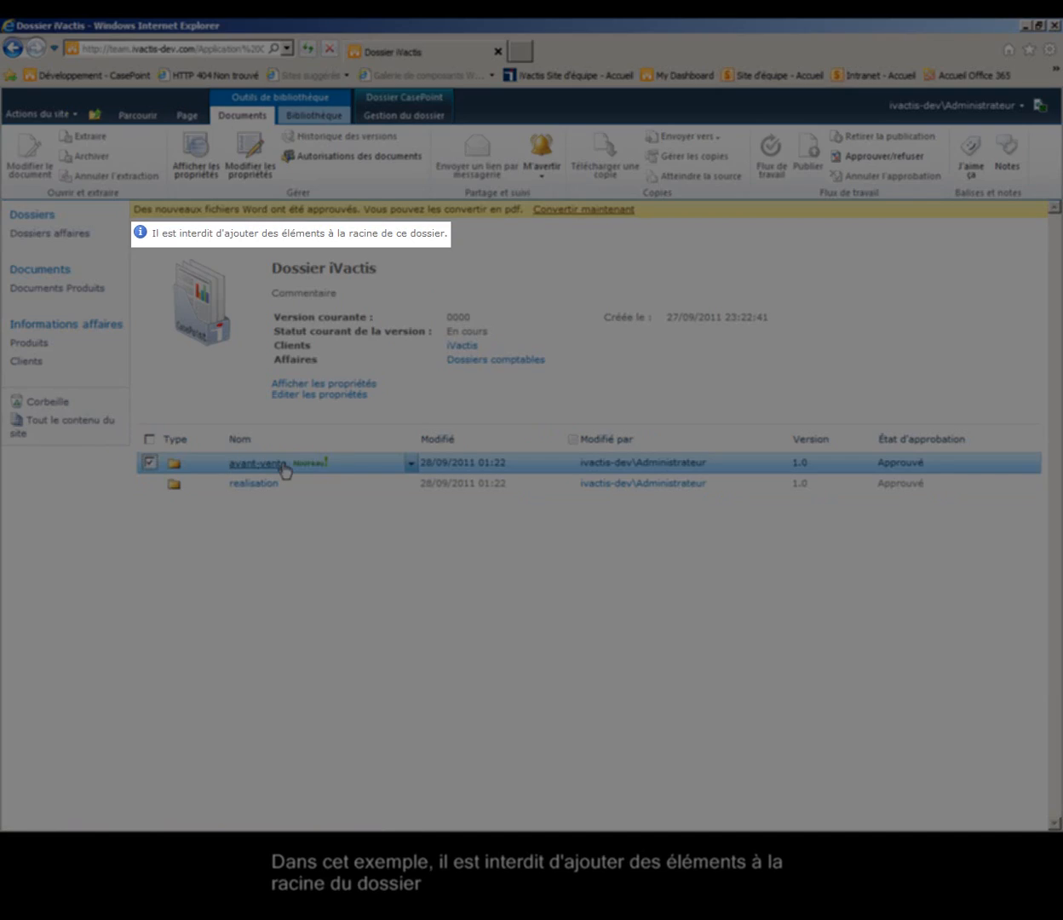
Step: Check the actions offered for the avant-vente subfolder and open that subfolder
click(410, 465)
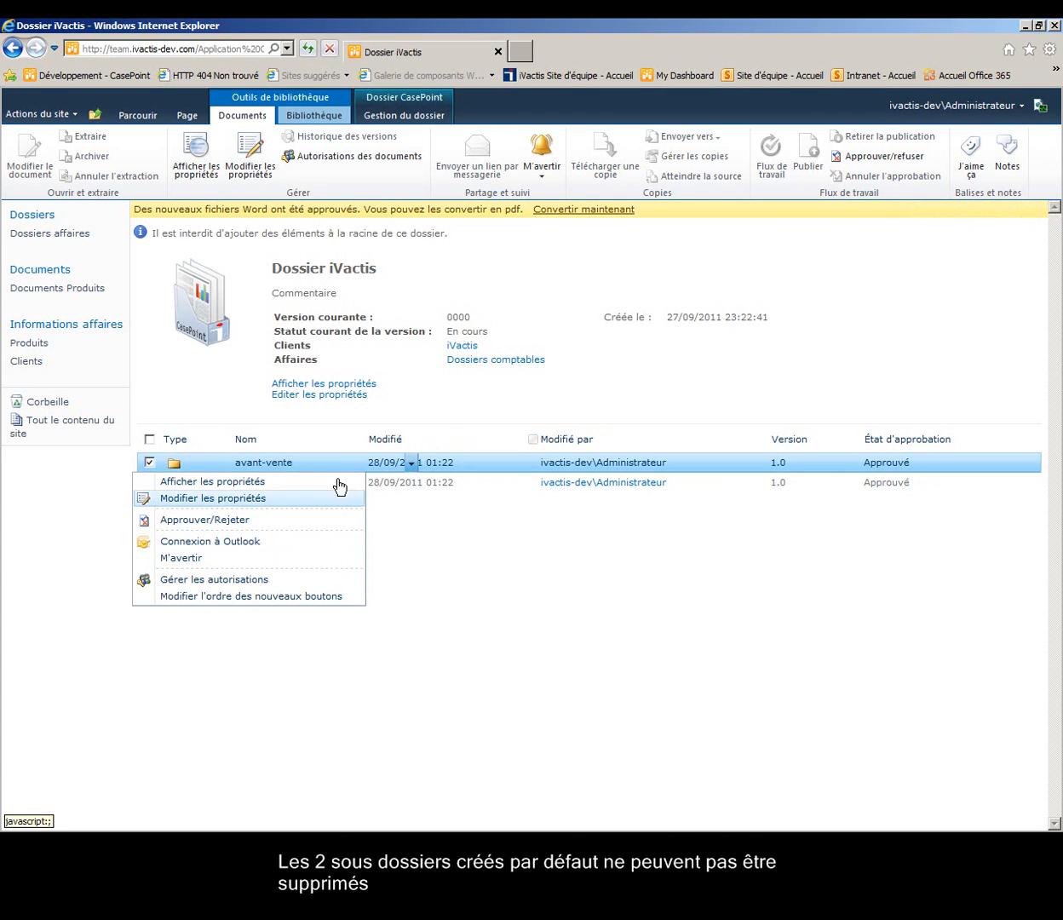
click(258, 469)
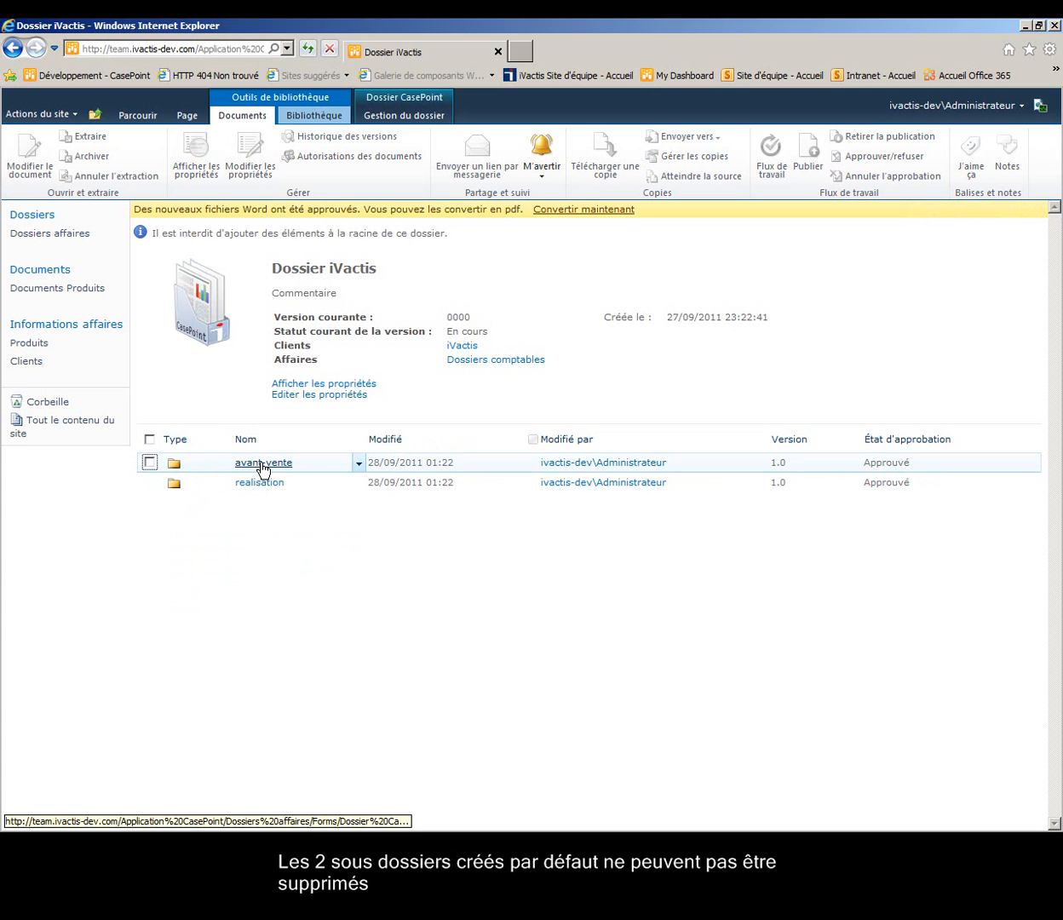
click(259, 469)
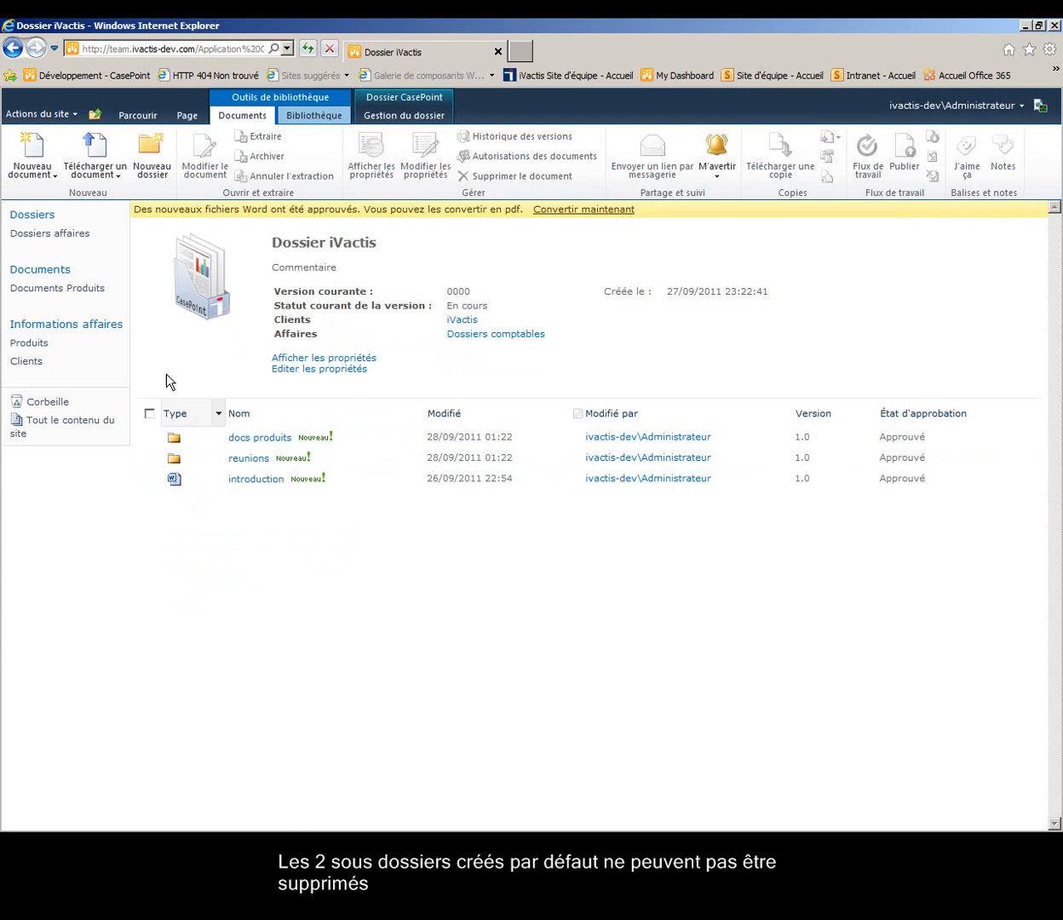
Step: Check which document types can be created in the avant-vente subfolder and which actions the introduction document offers
click(31, 175)
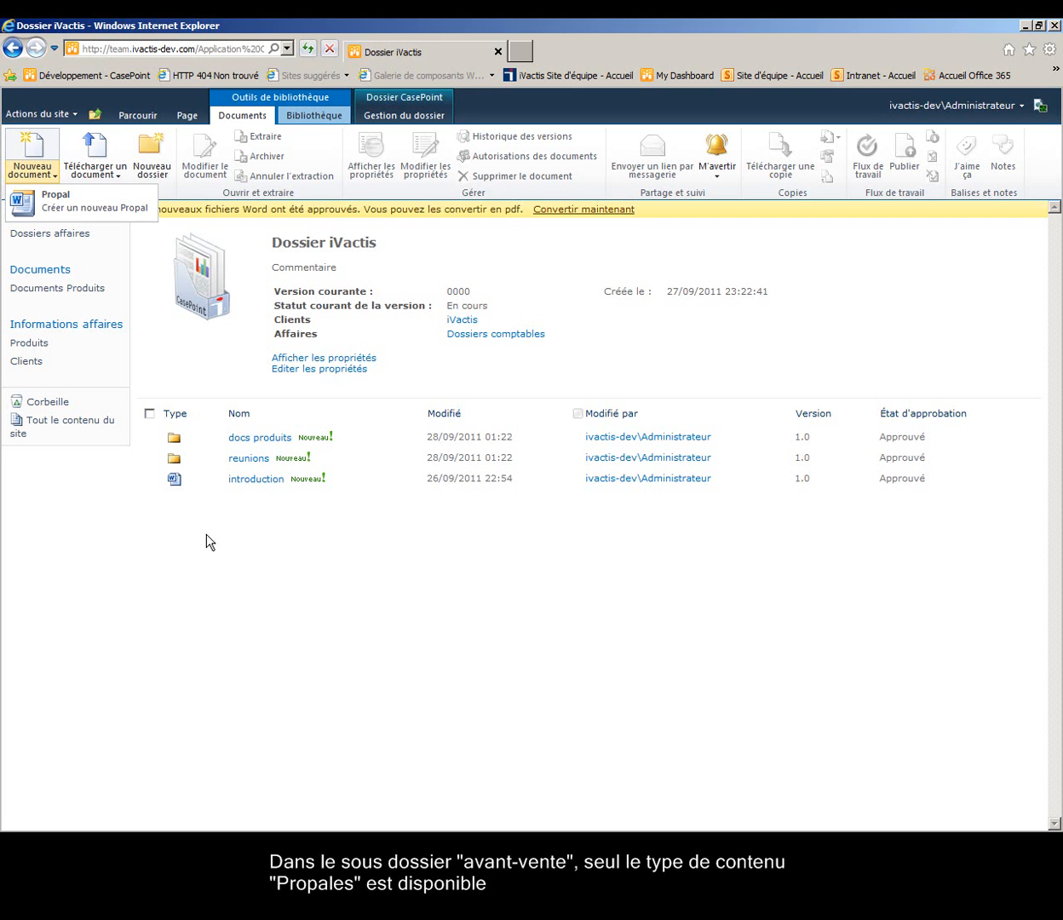
click(209, 540)
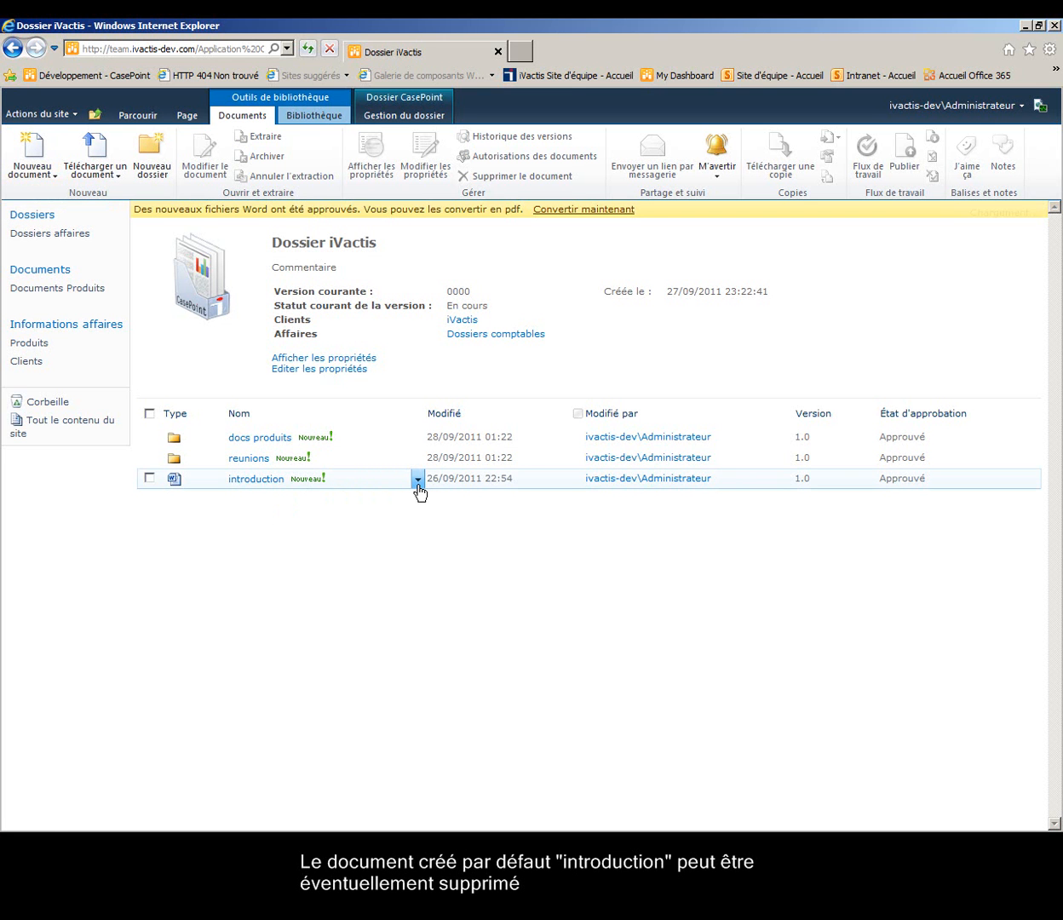
click(418, 482)
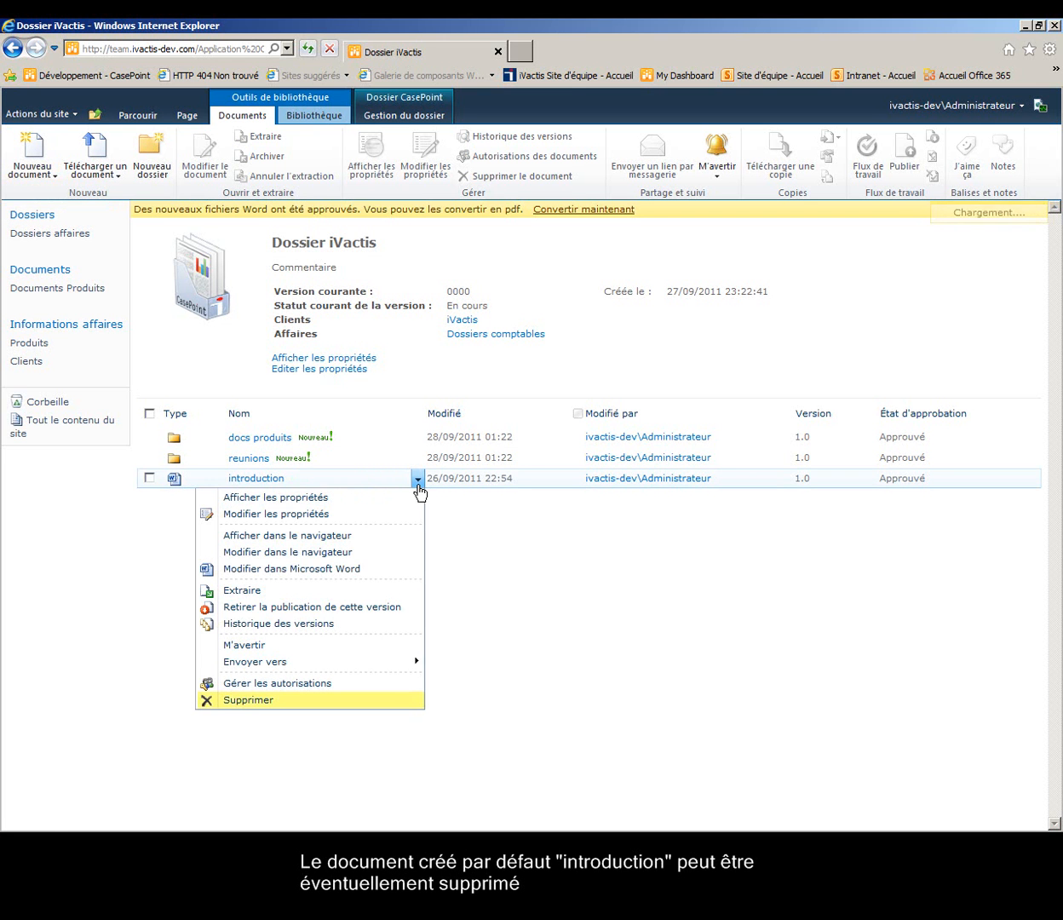
Step: Open the reunions subfolder, check which document types can be created there and return to the avant-vente subfolder
click(312, 707)
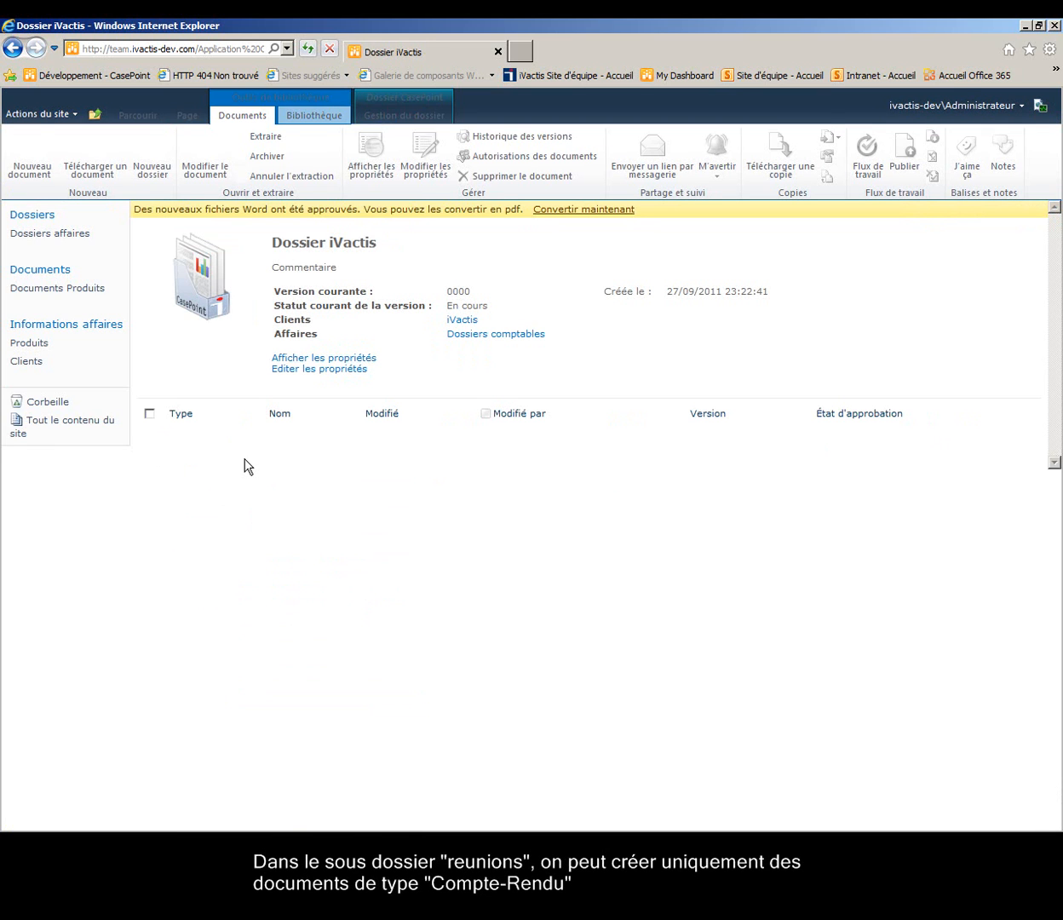
click(42, 170)
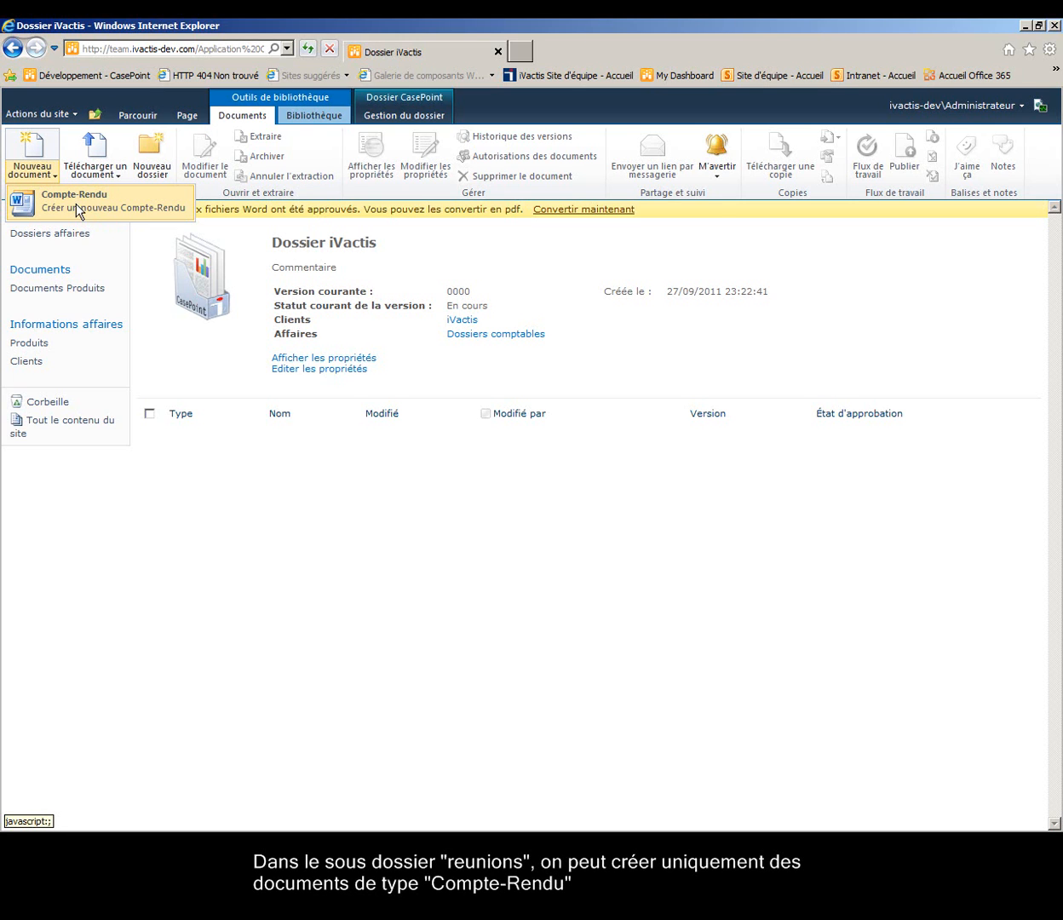
click(138, 176)
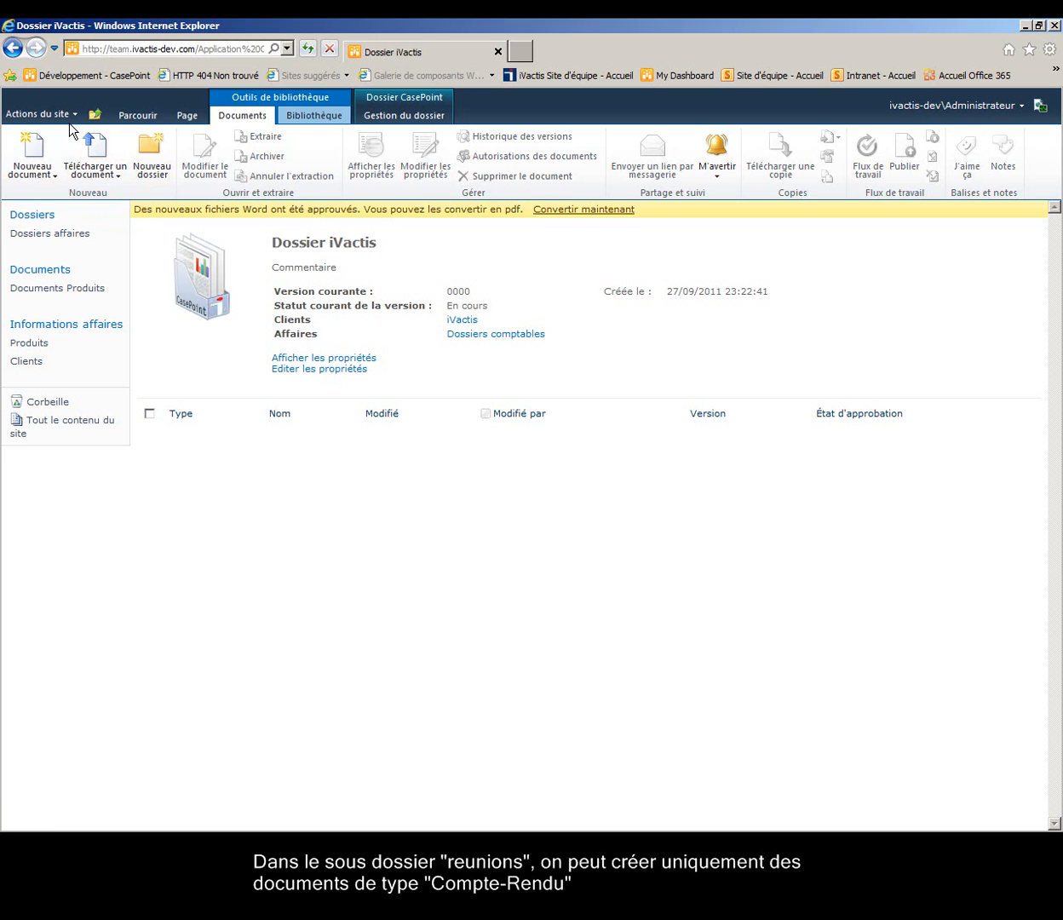
click(125, 116)
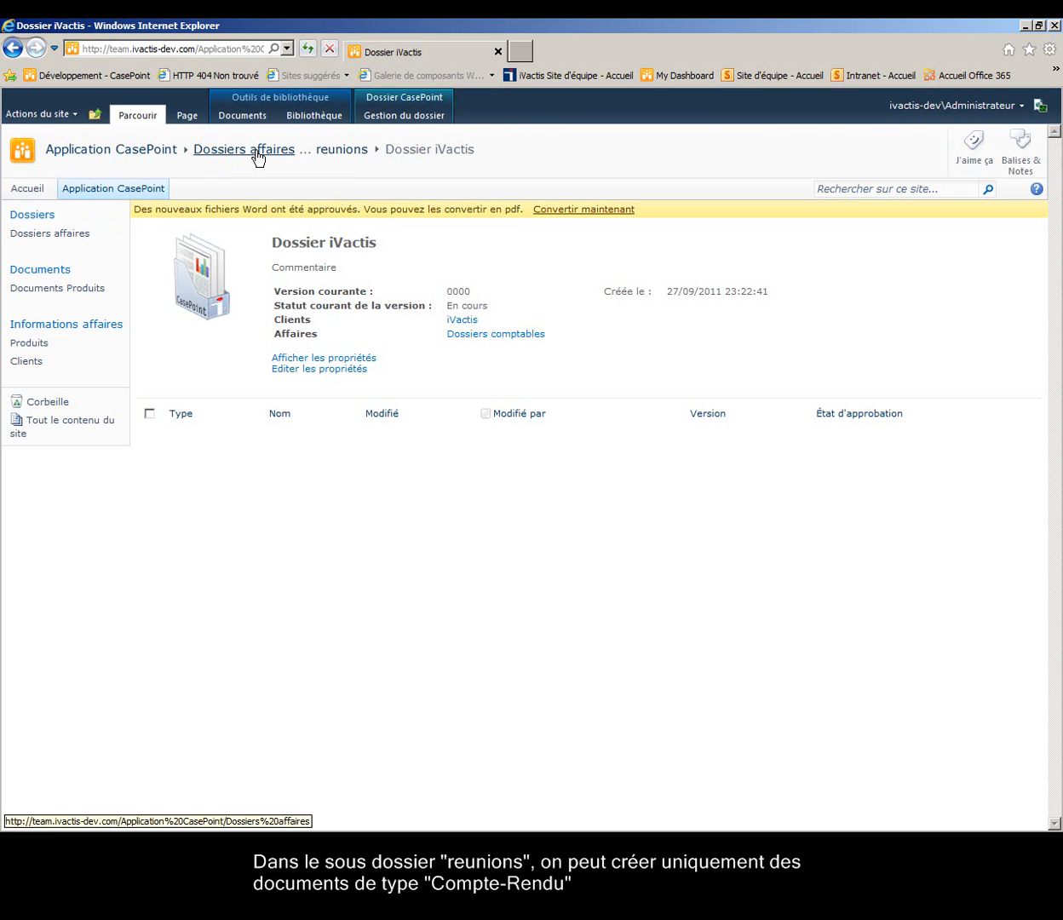
click(342, 150)
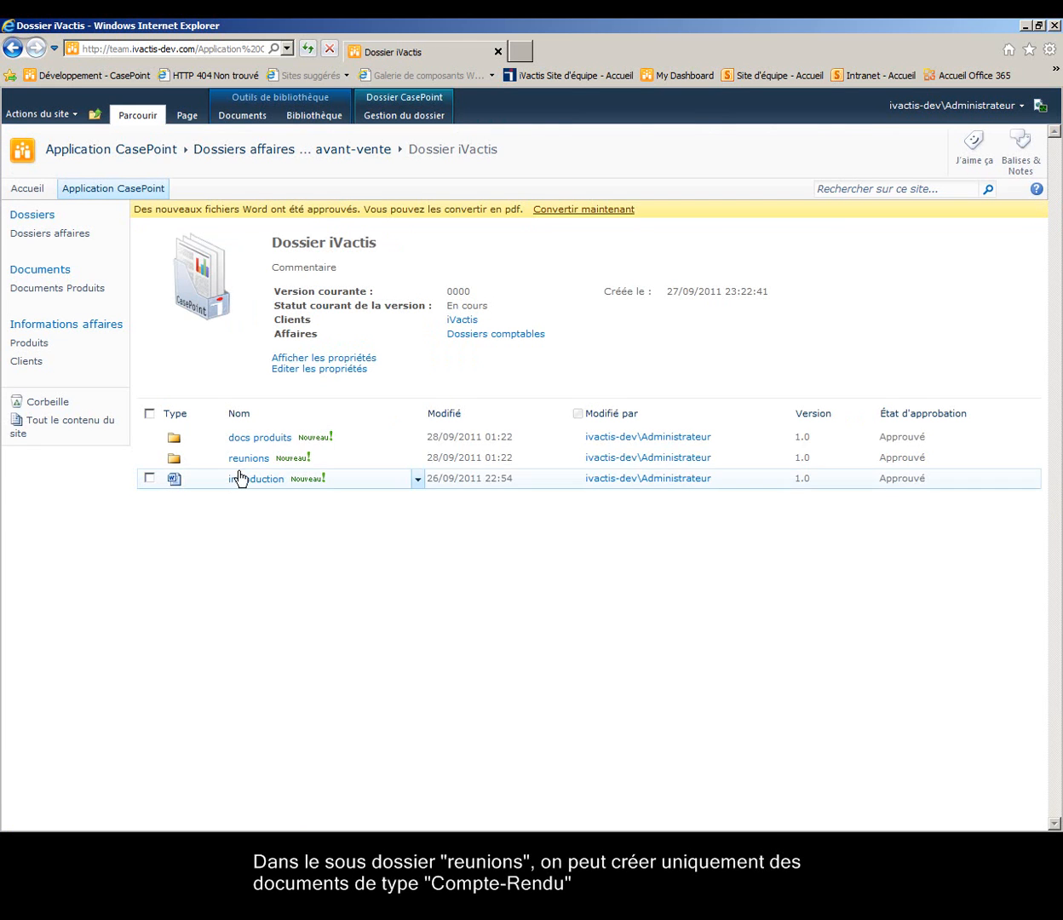
Step: Open the docs produits subfolder and check which actions the brochure-casepoint document offers
click(244, 440)
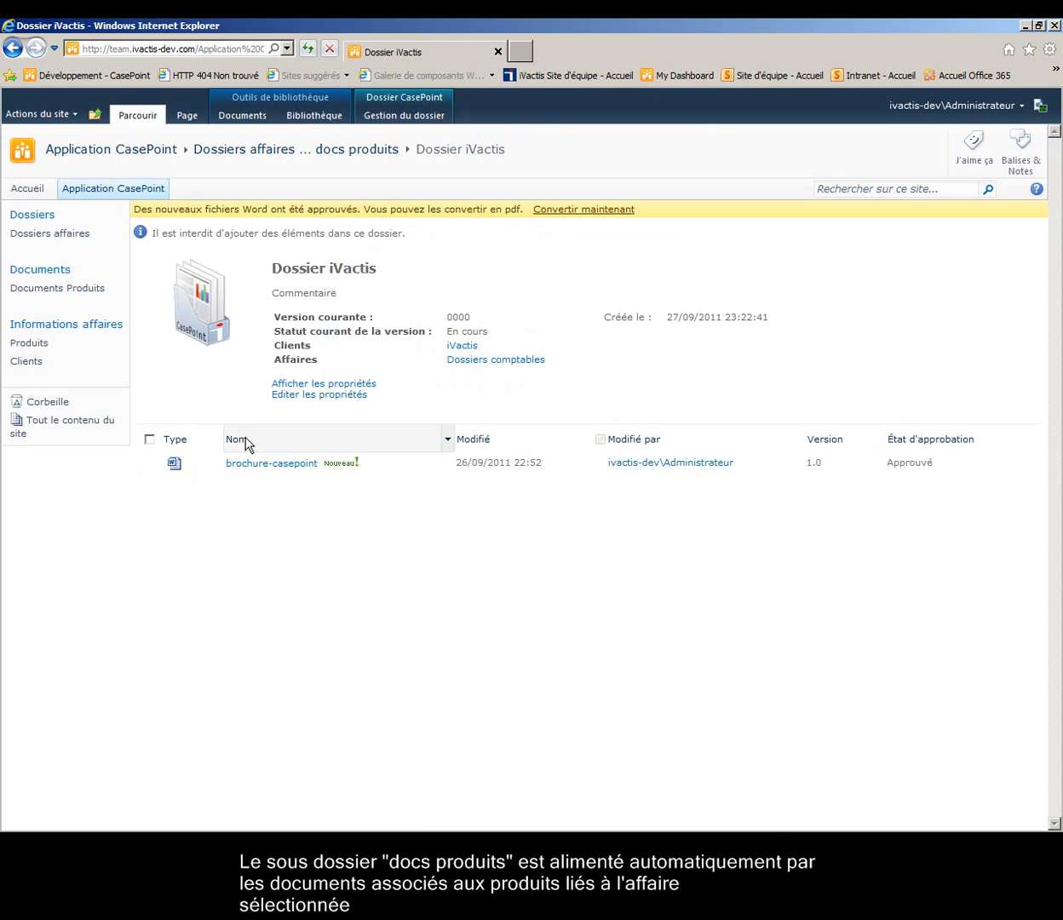
click(148, 464)
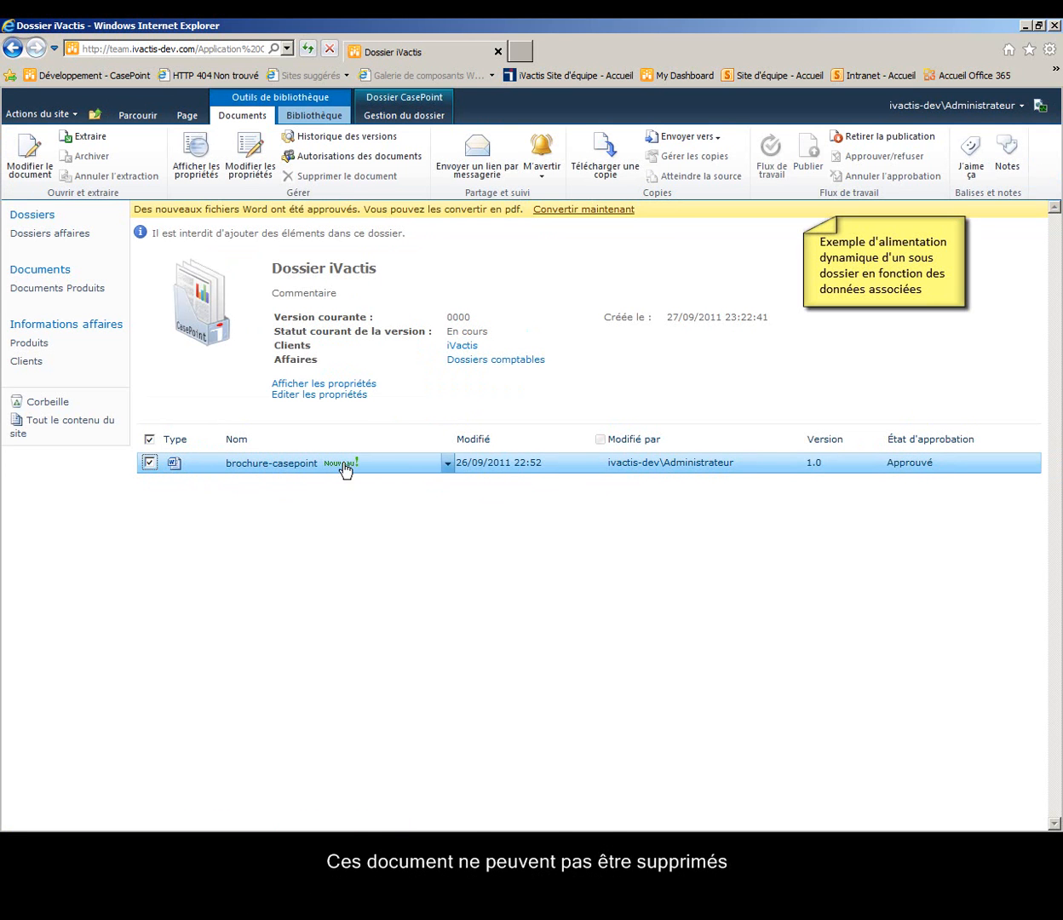
click(445, 466)
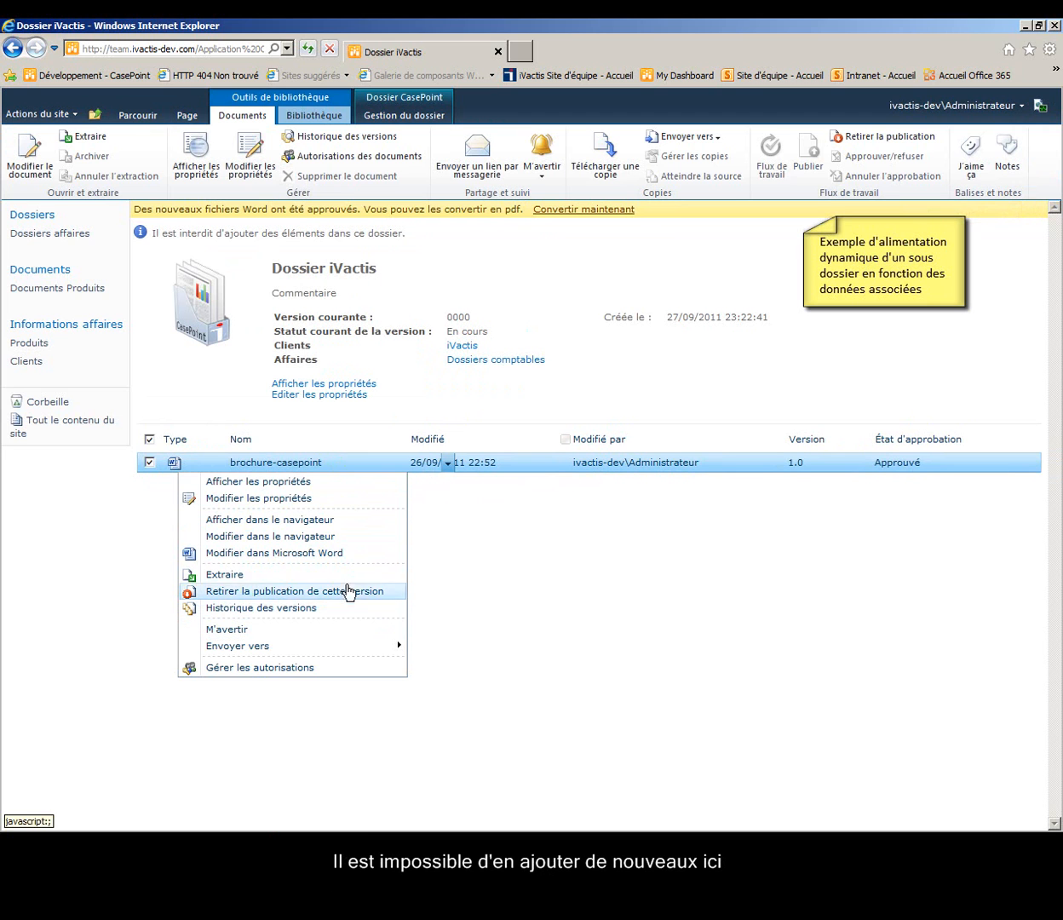
click(454, 580)
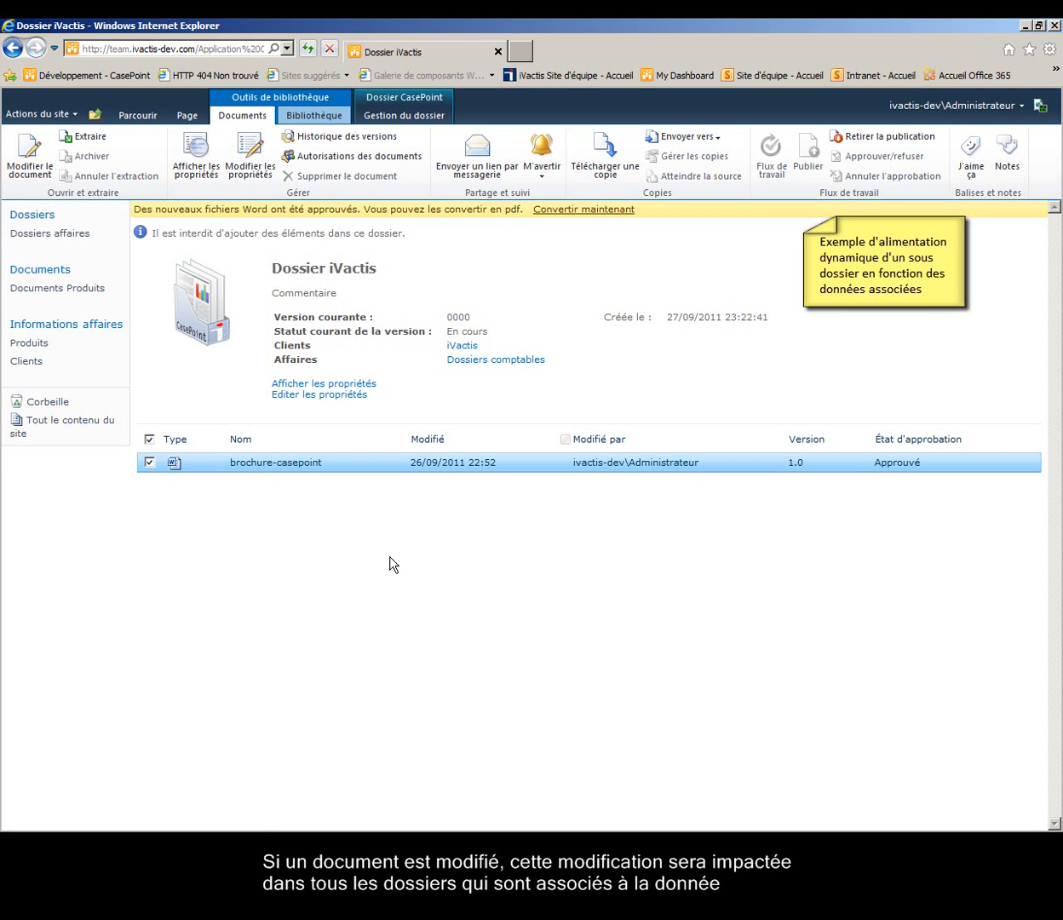
Step: Go back to the avant-vente subfolder, open its reunions subfolder and create a new Compte-Rendu document there
click(134, 122)
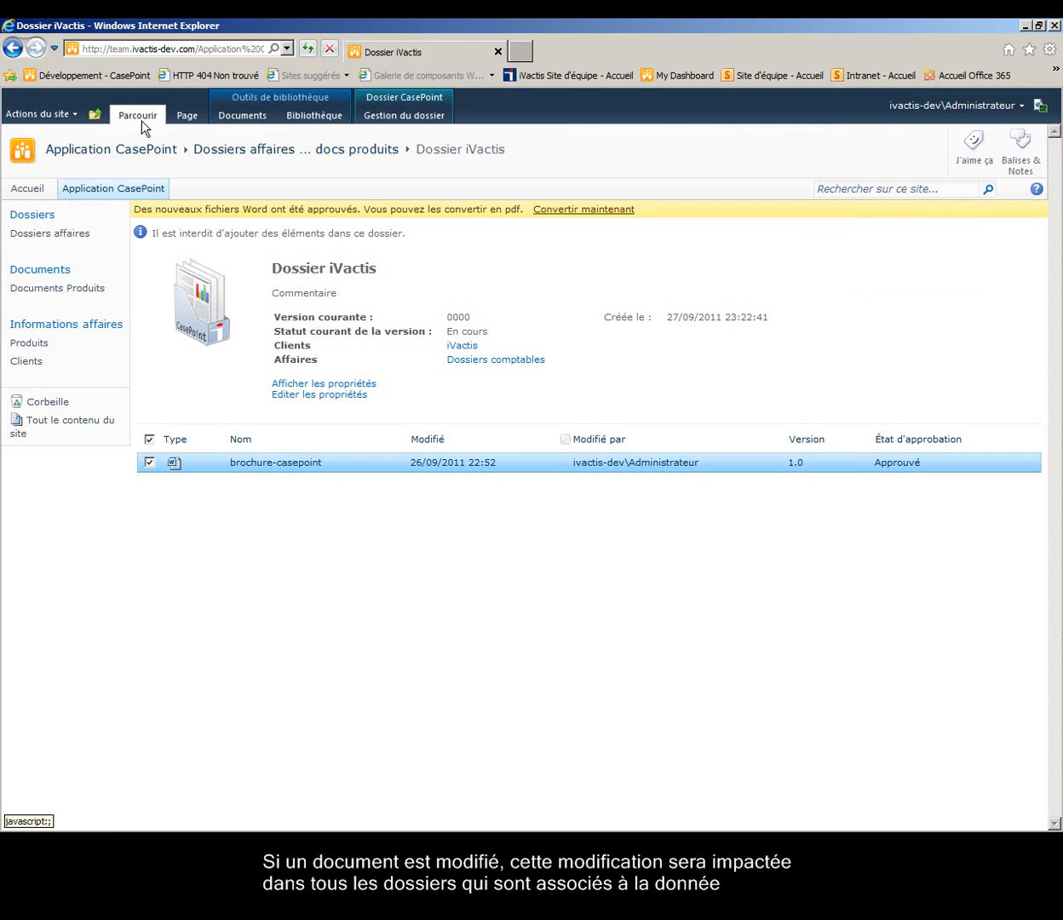
click(378, 151)
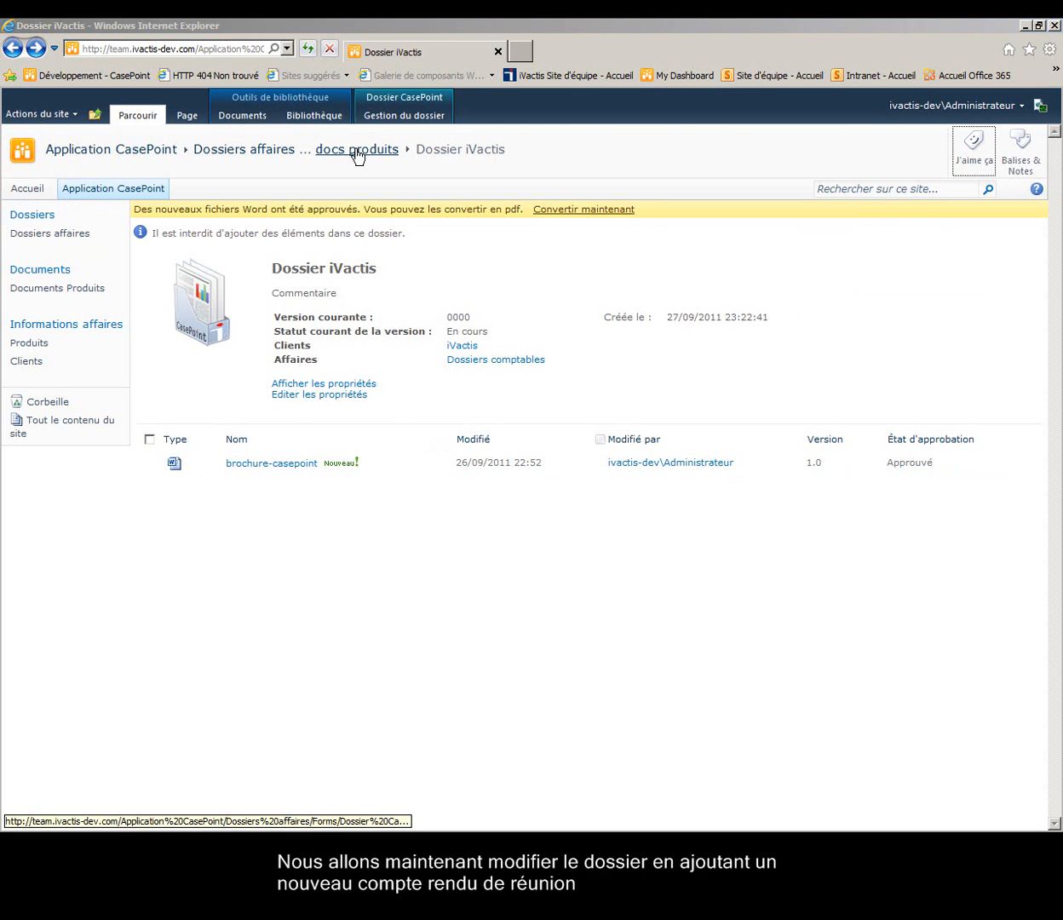
click(356, 152)
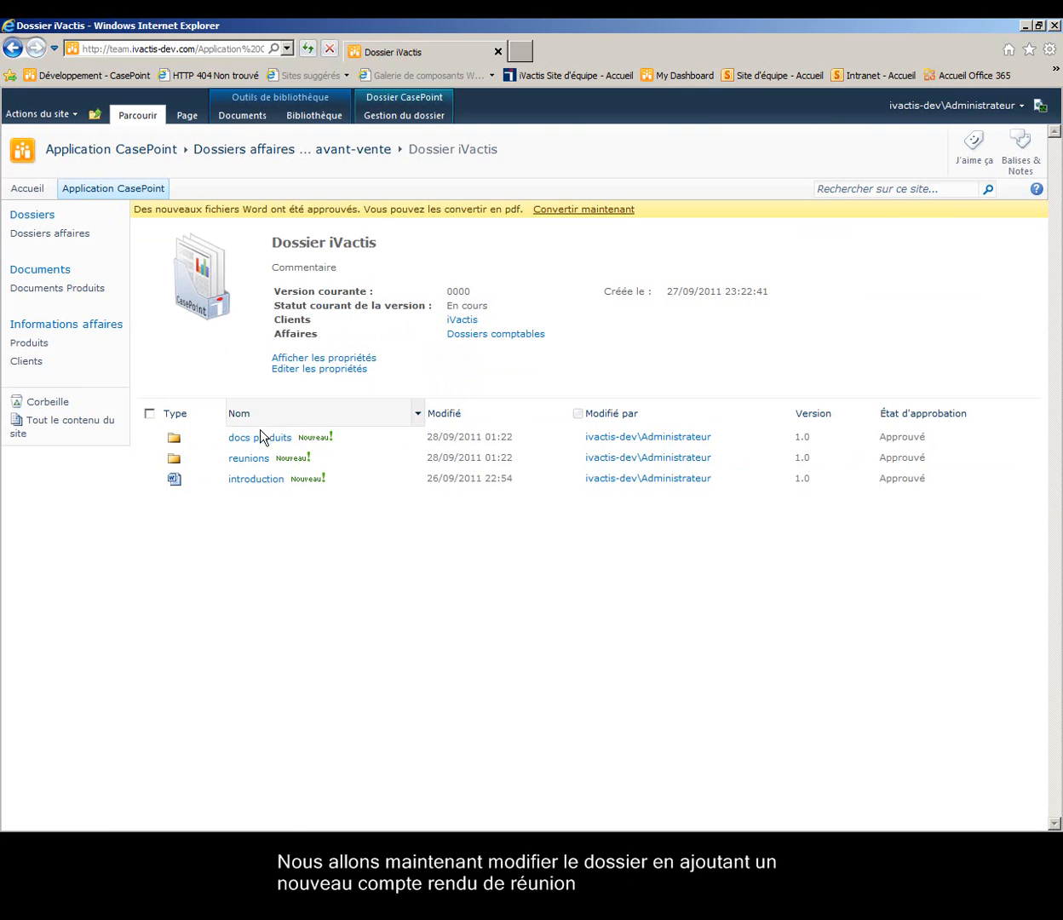
click(245, 460)
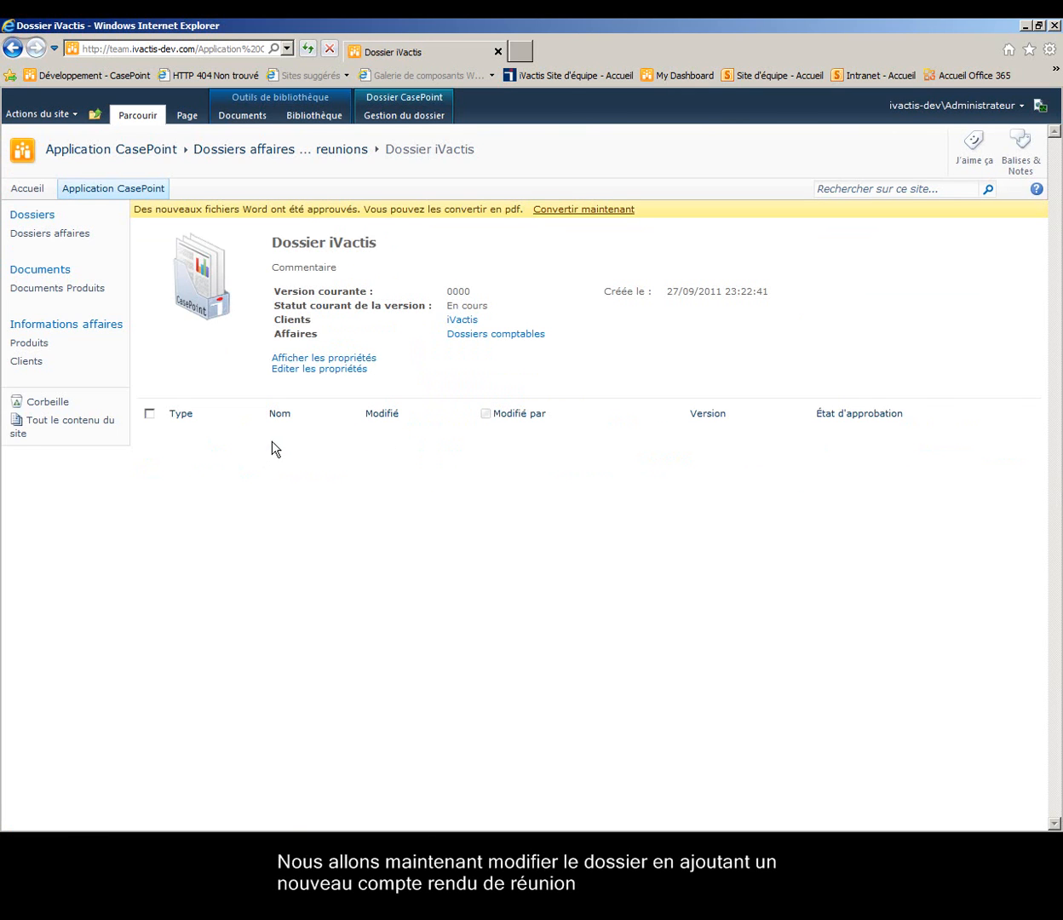
click(241, 119)
click(42, 169)
click(64, 211)
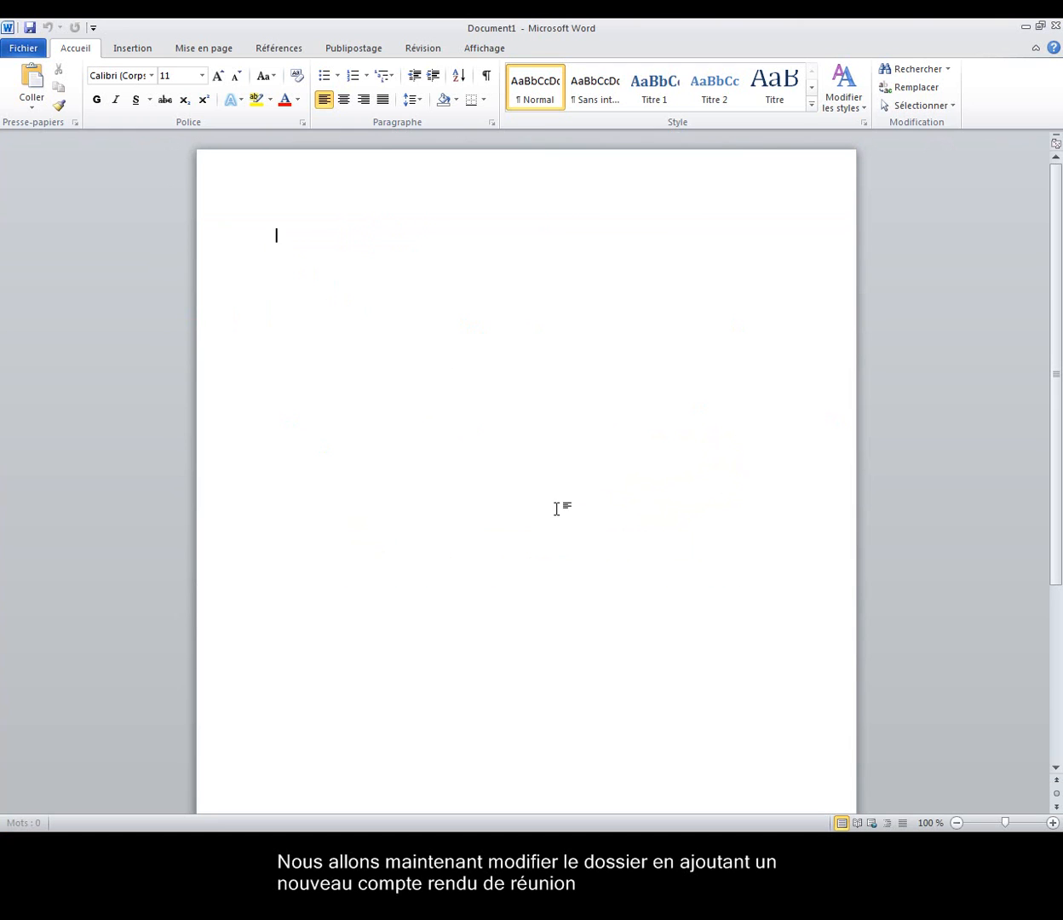
Step: Enter the heading "Compte rendu de réunion" in the Word document and apply the Titre style to it
text(Com)
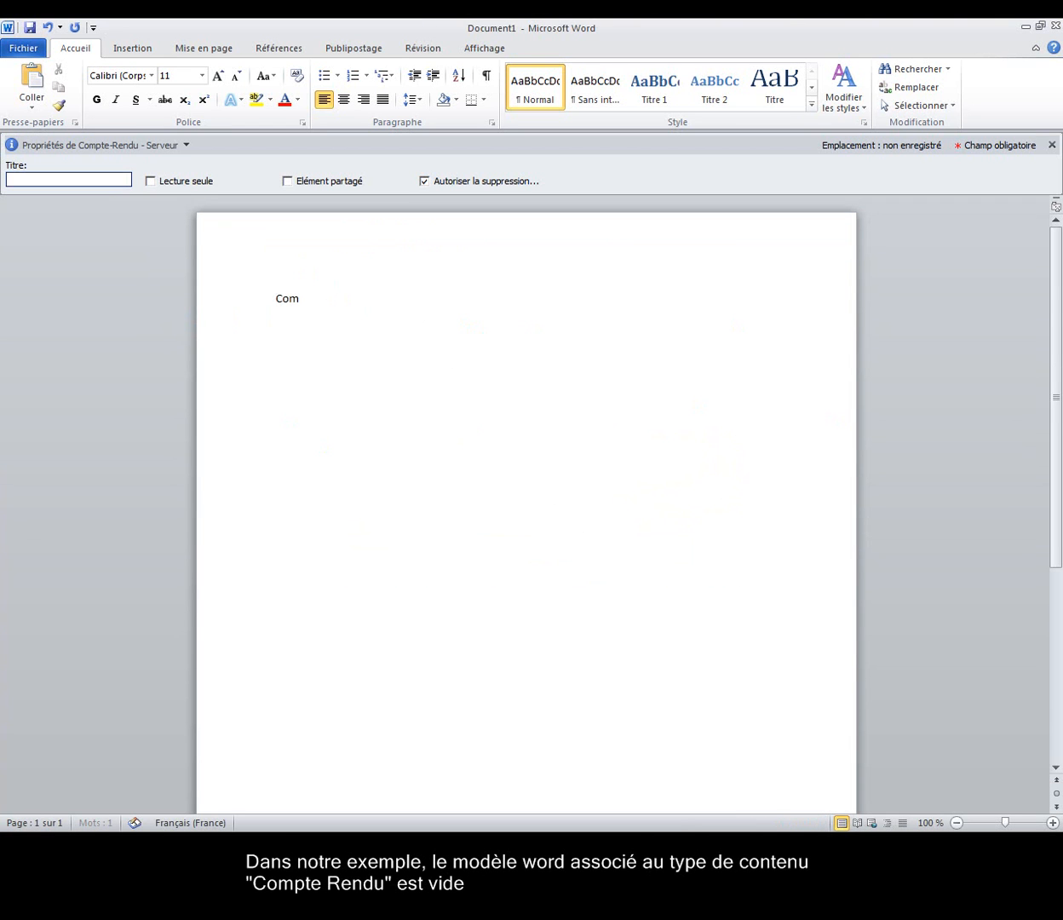
text(pte rendu de réuni)
key(ctrl+a)
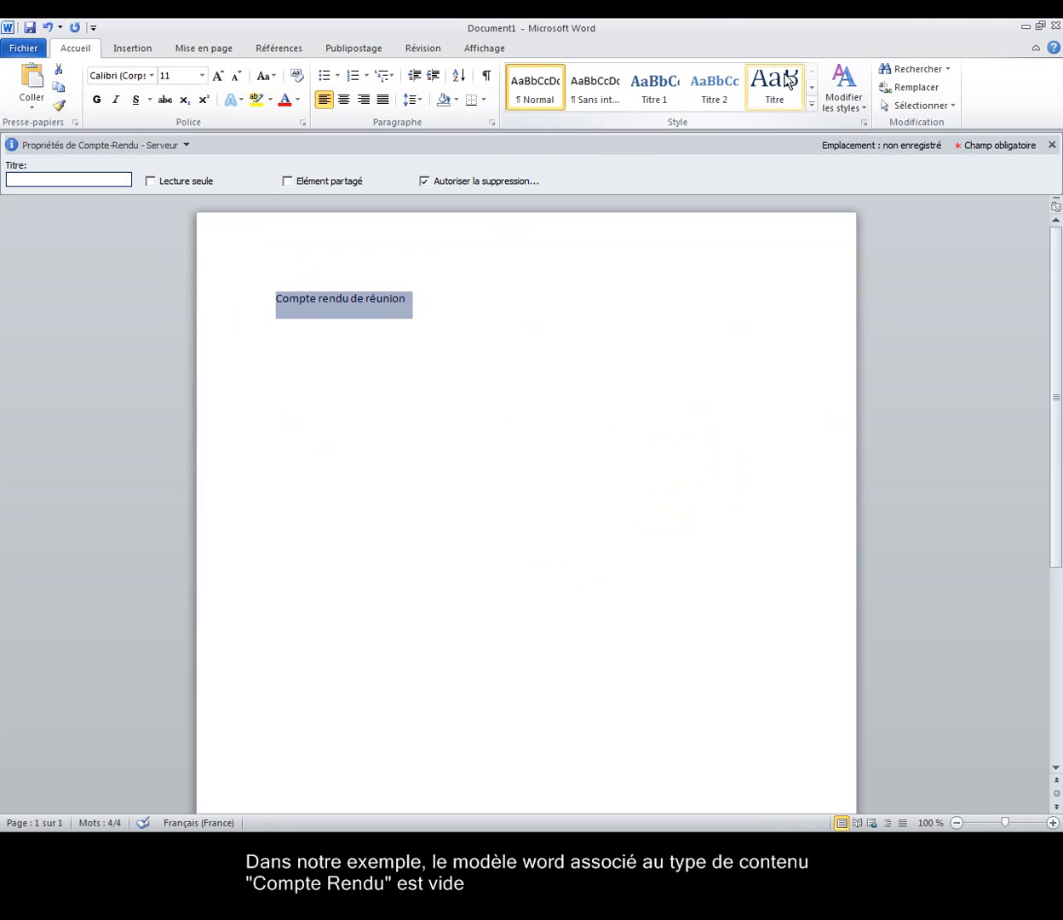
click(764, 87)
click(404, 351)
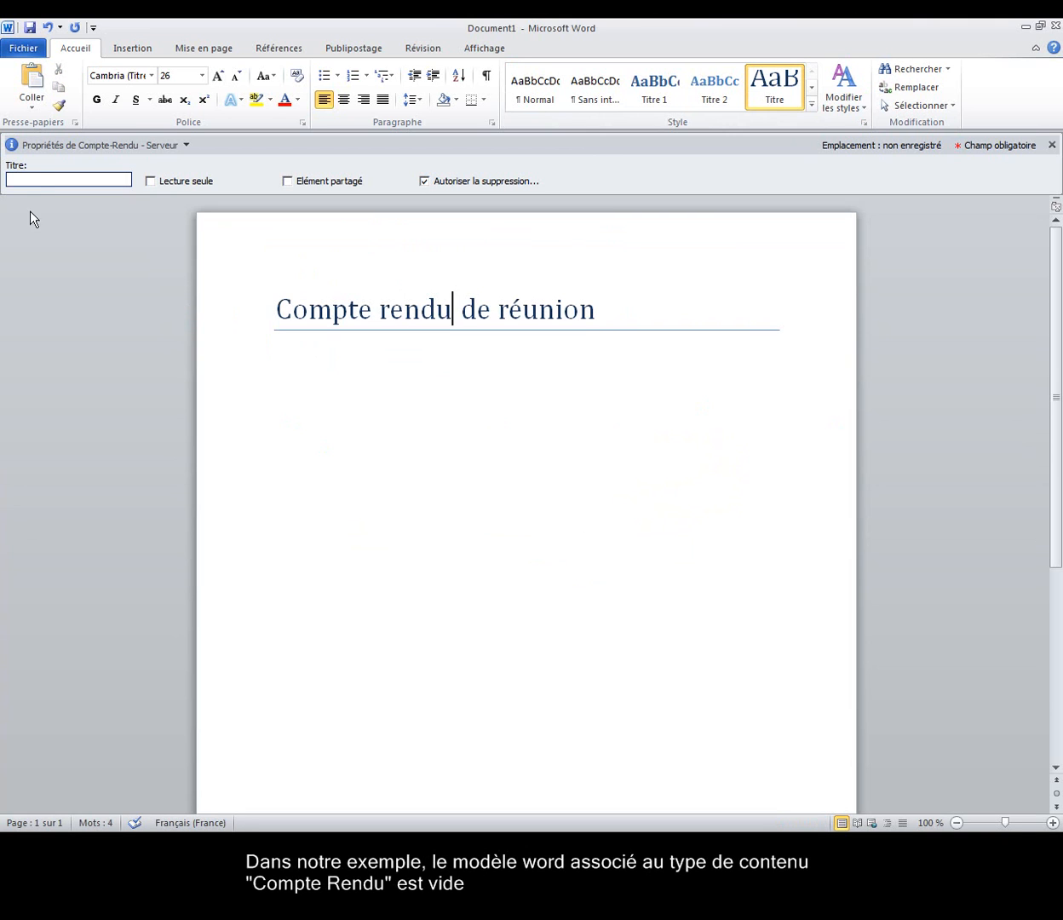
Step: Set the document's Titre property to "Compte rendu test", save it as cr-0001.docx in the reunions folder and close it
click(36, 181)
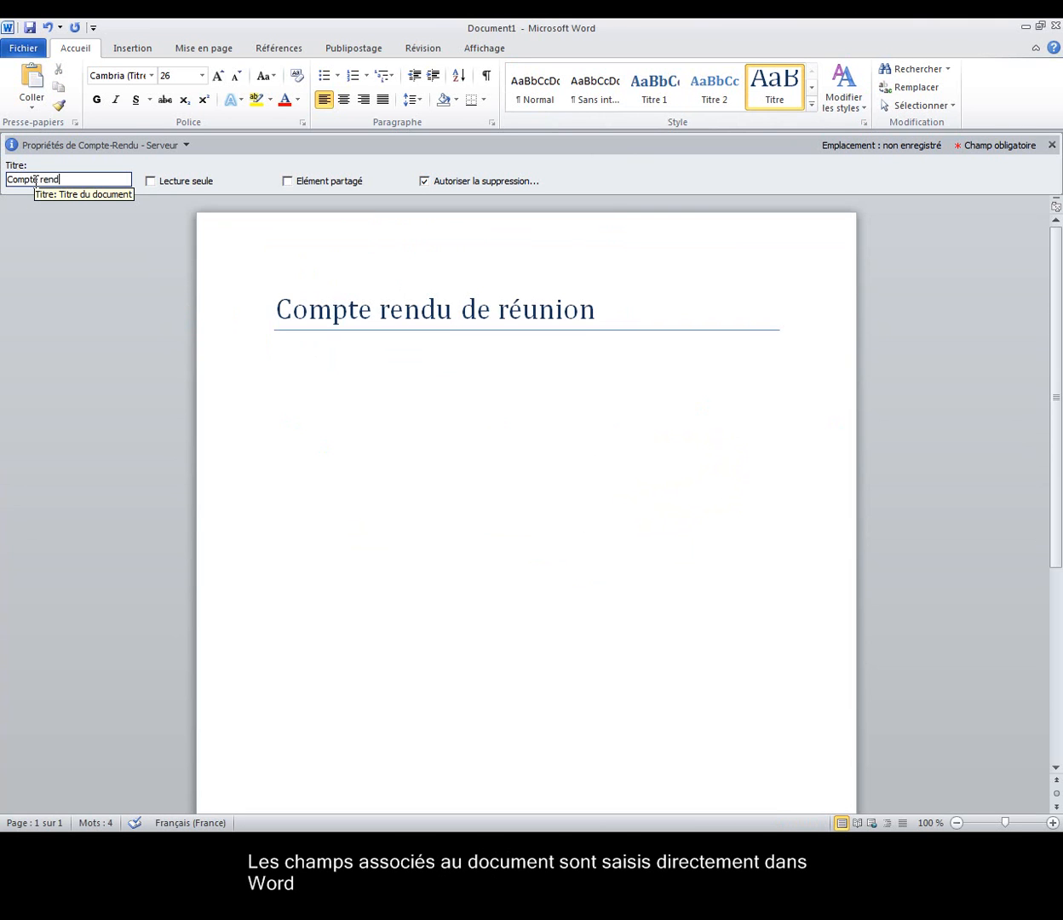
text(Compte rendu test)
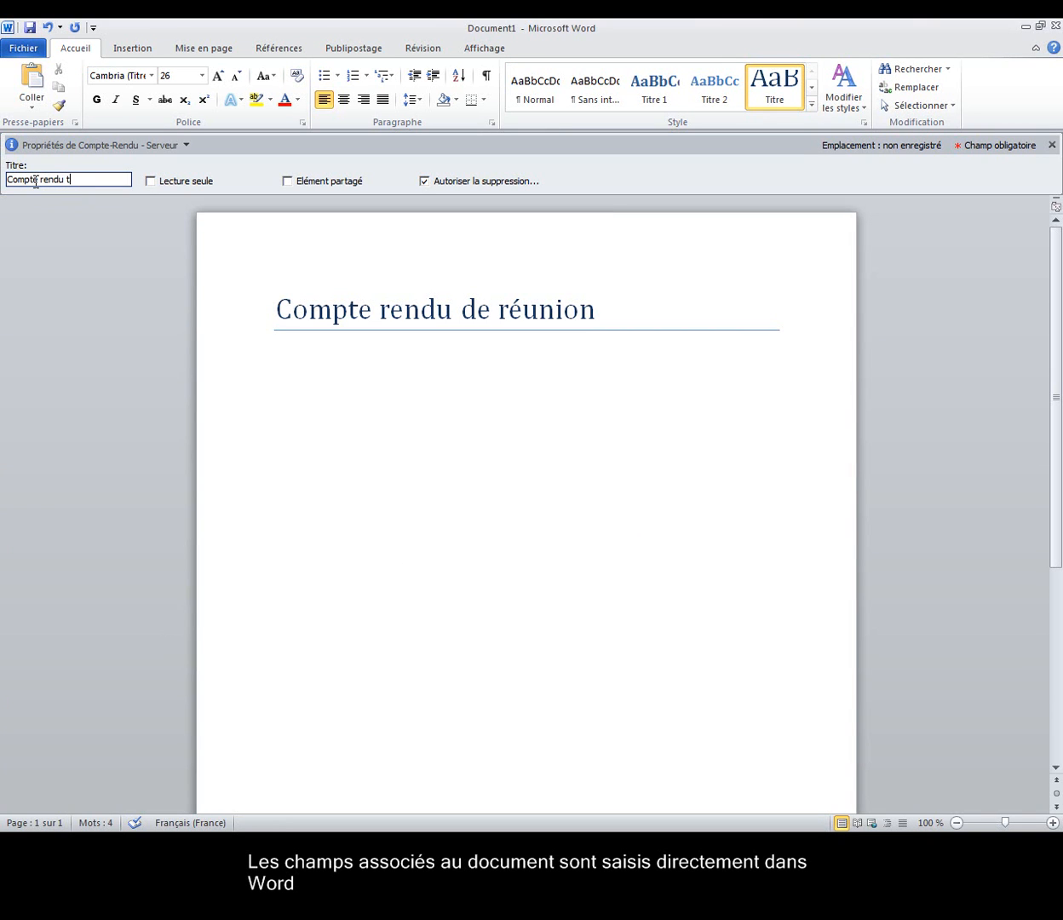
click(30, 27)
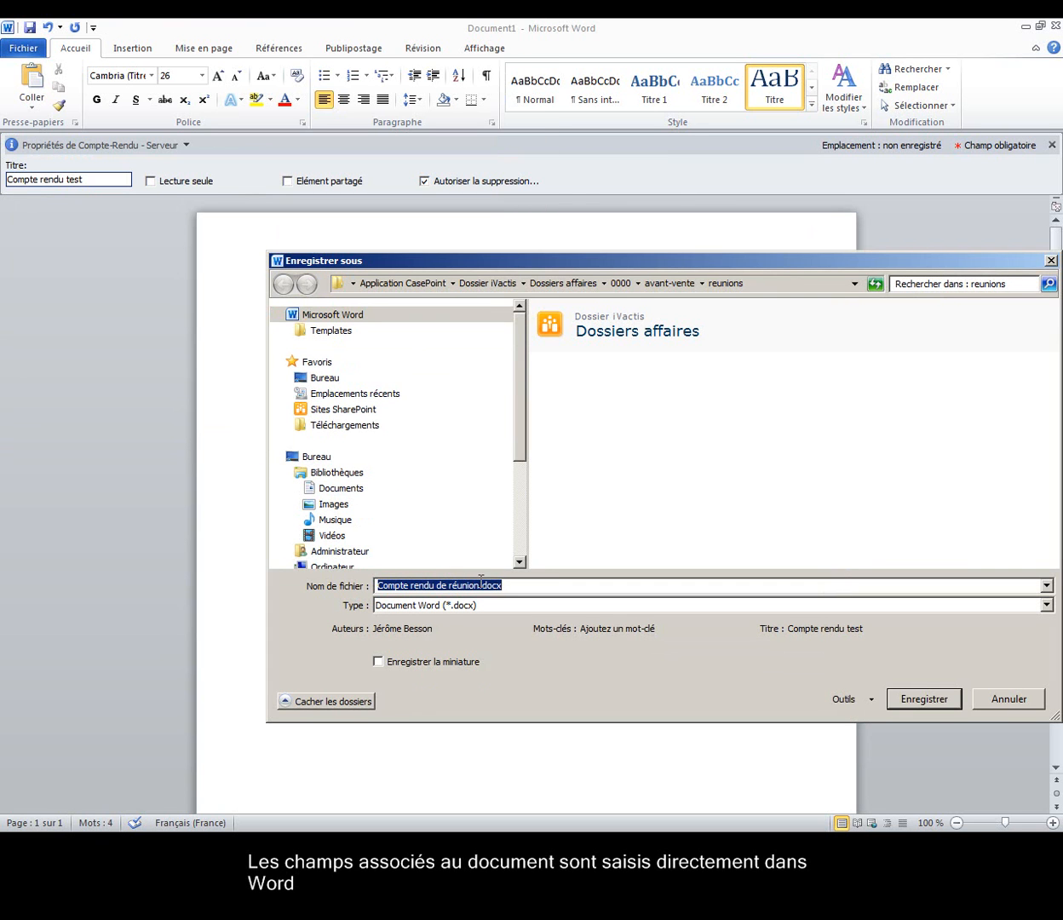
text(cr-0001)
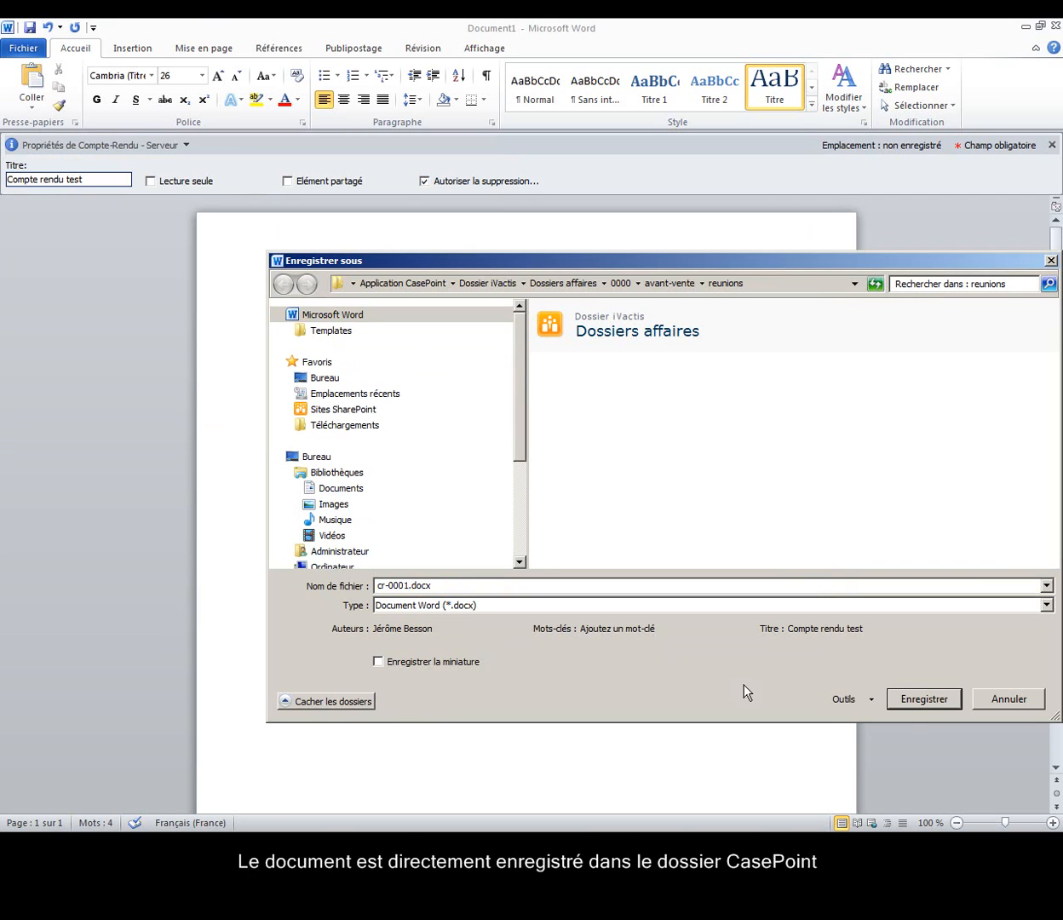
click(920, 701)
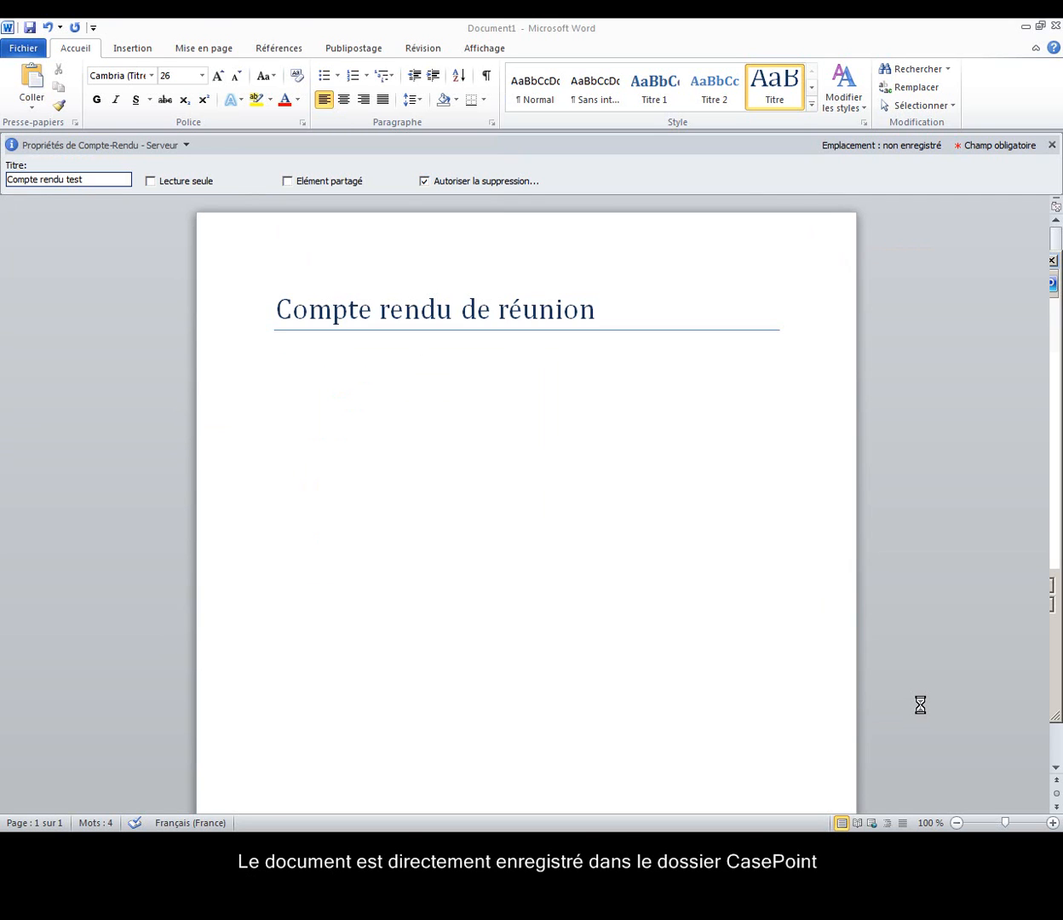
click(1056, 29)
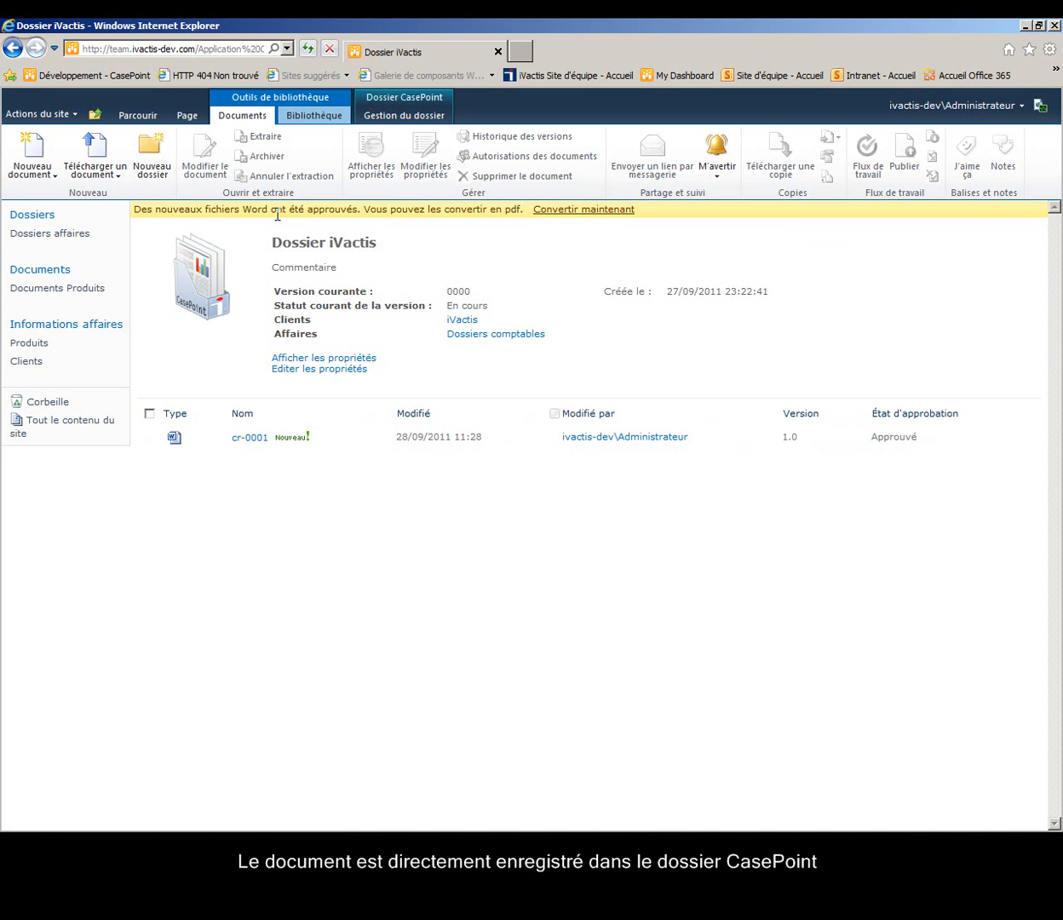
Step: Return to the avant-vente subfolder and set the reunions subfolder's approval state to Approuvé
click(137, 115)
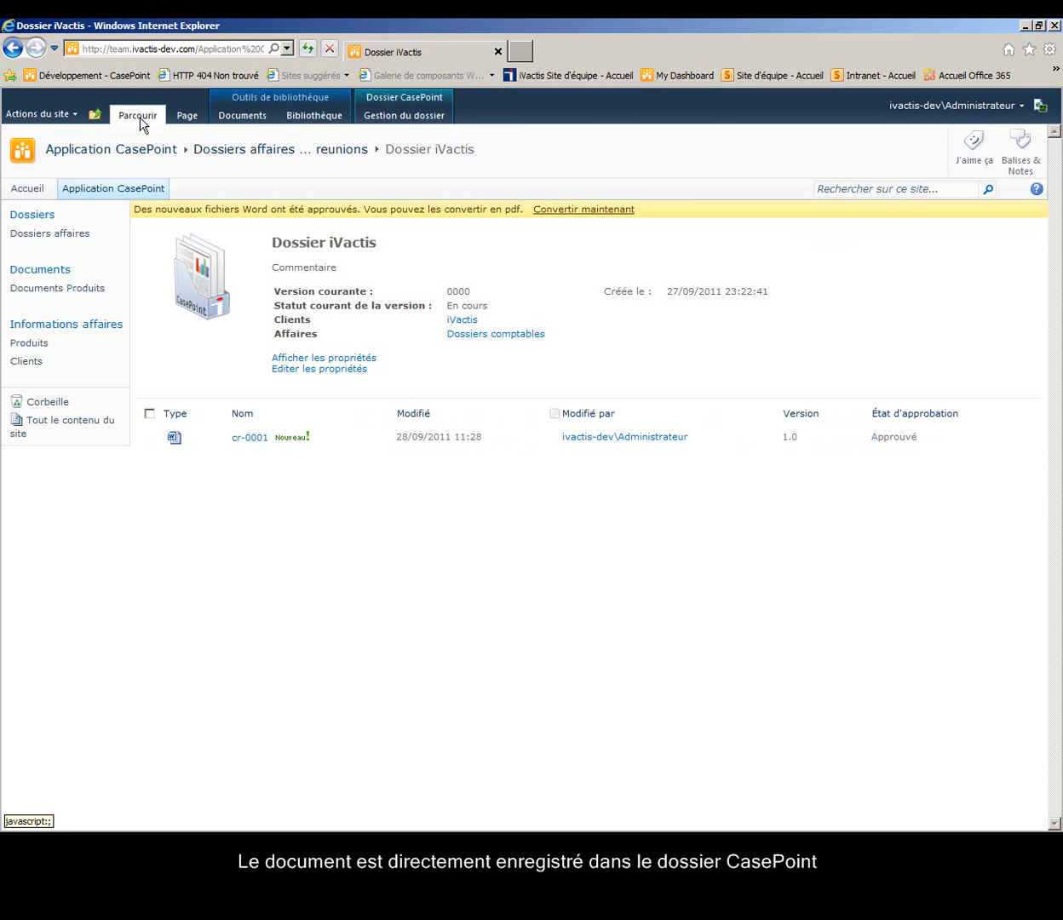
click(341, 153)
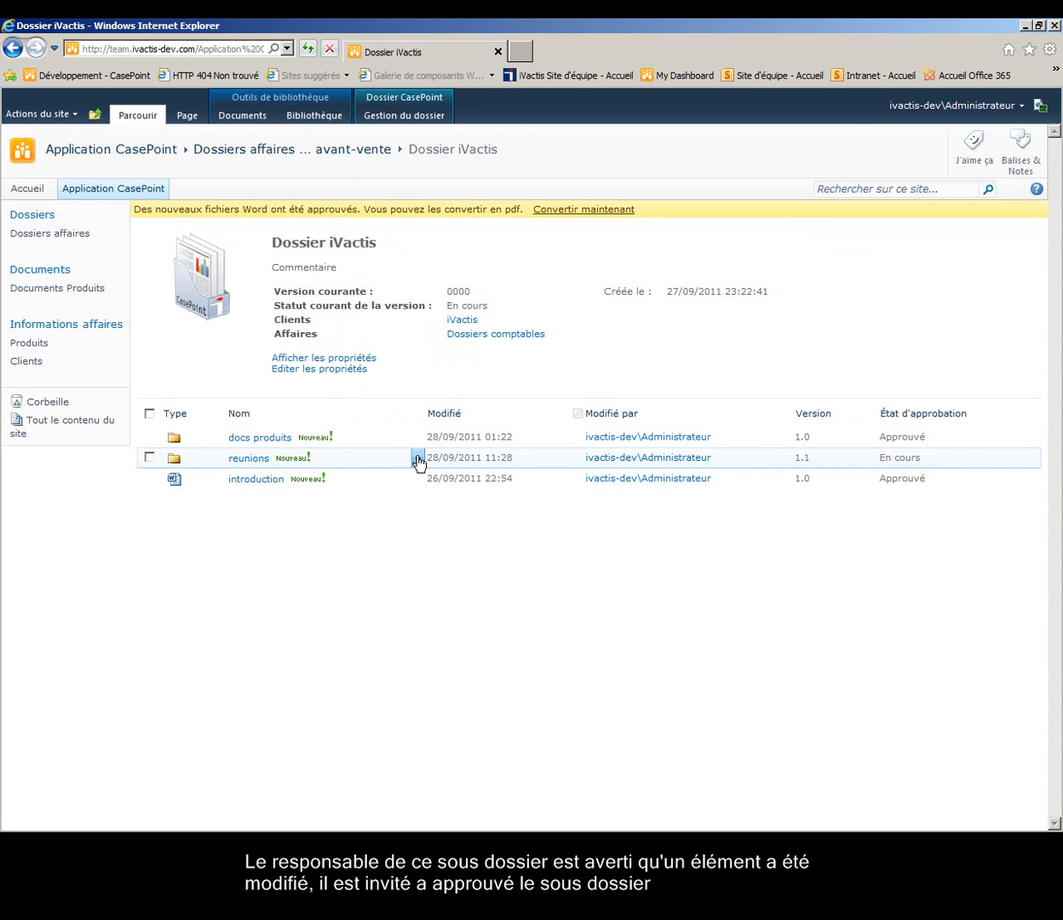
click(417, 461)
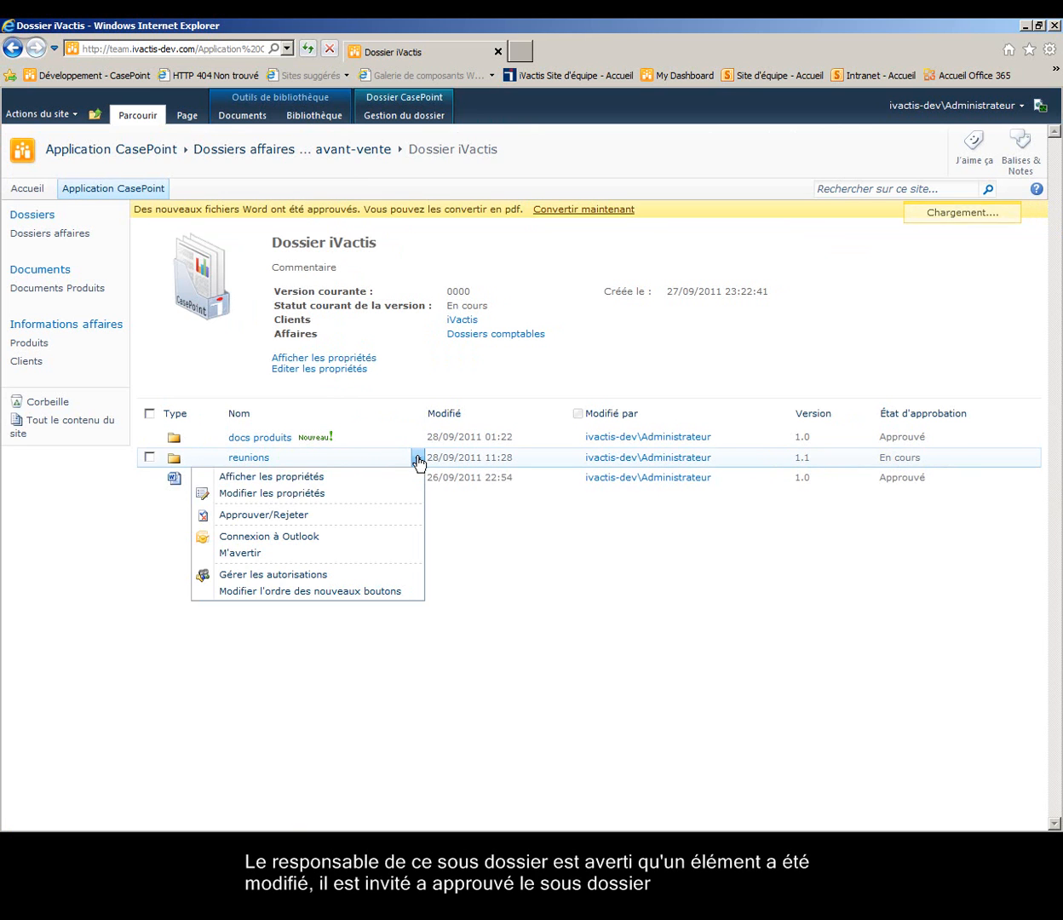
click(353, 513)
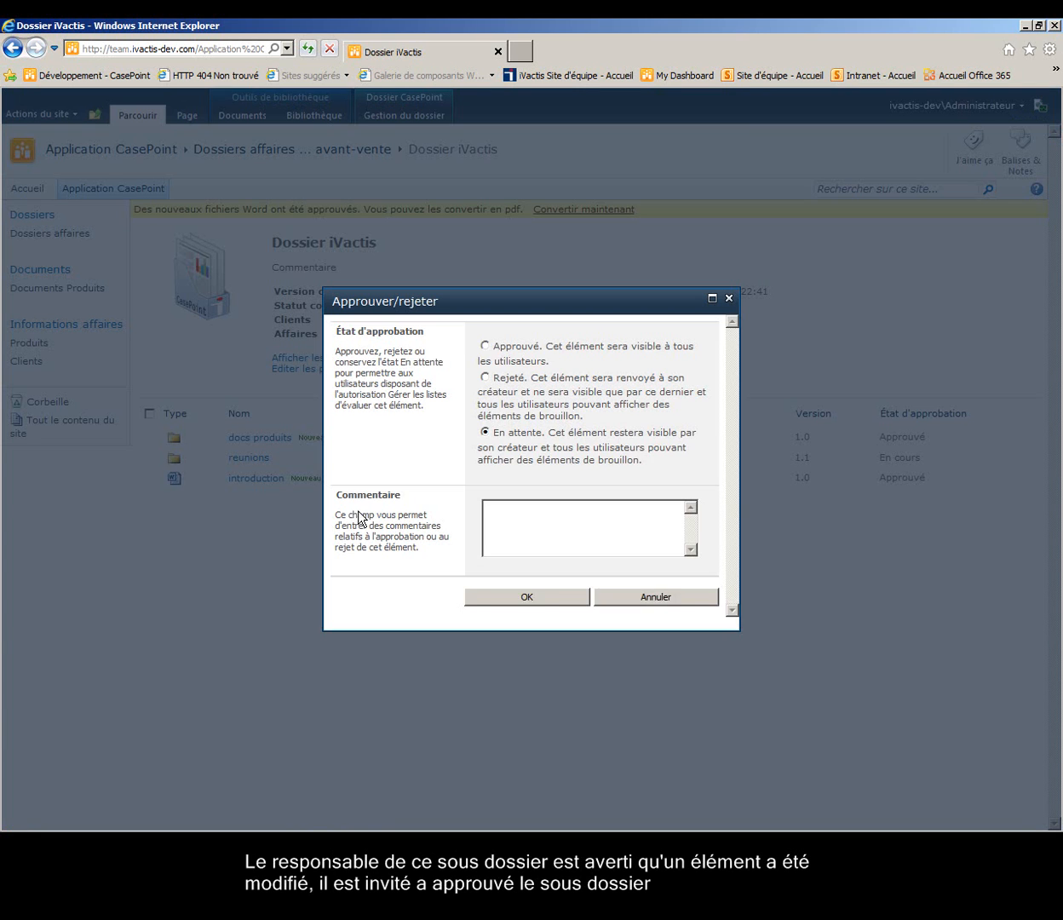
click(485, 345)
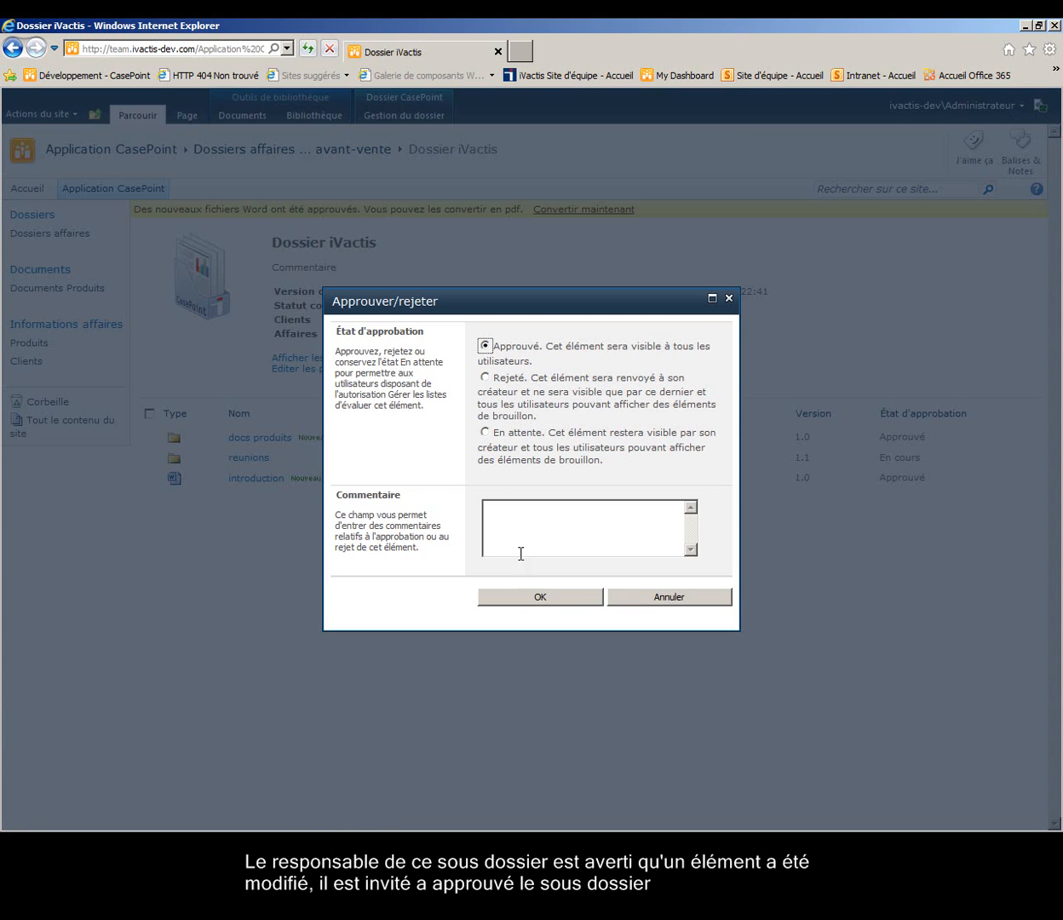
click(537, 596)
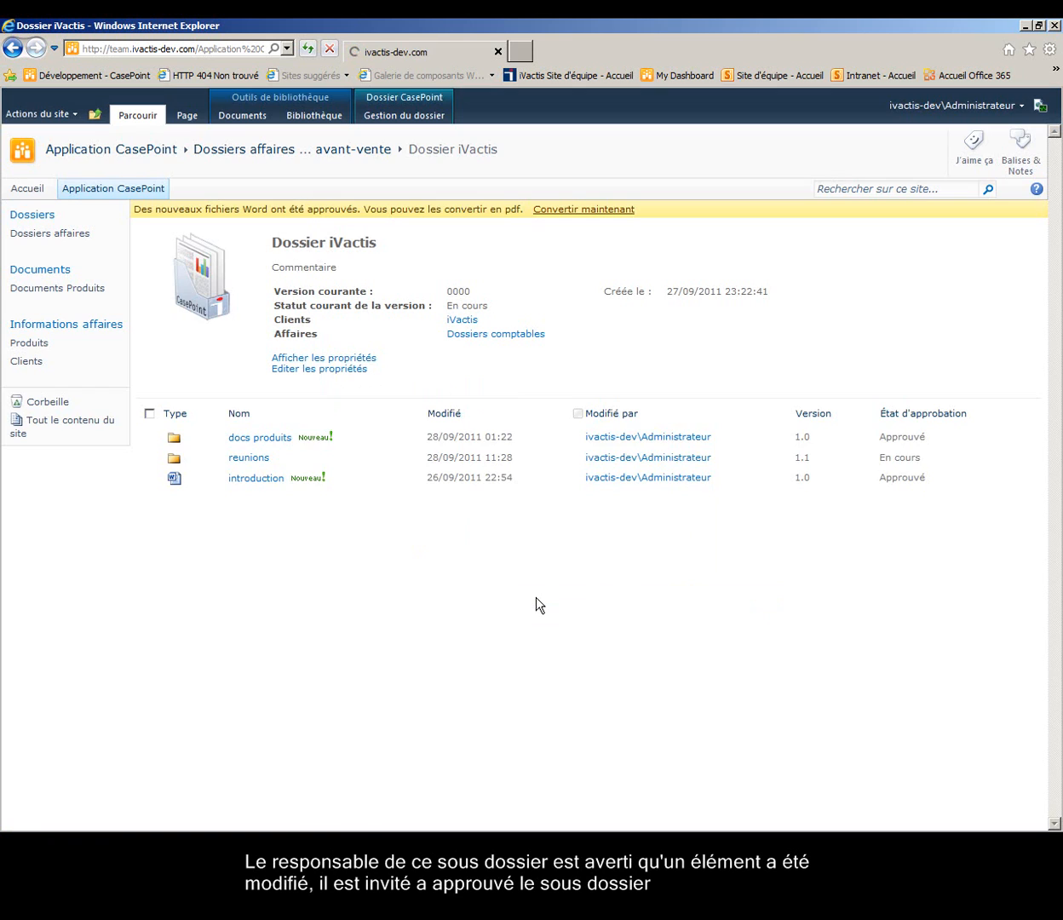
Step: Set the avant-vente subfolder's approval state to Approuvé from the folder root and launch the PDF conversion of the approved Word files
click(338, 152)
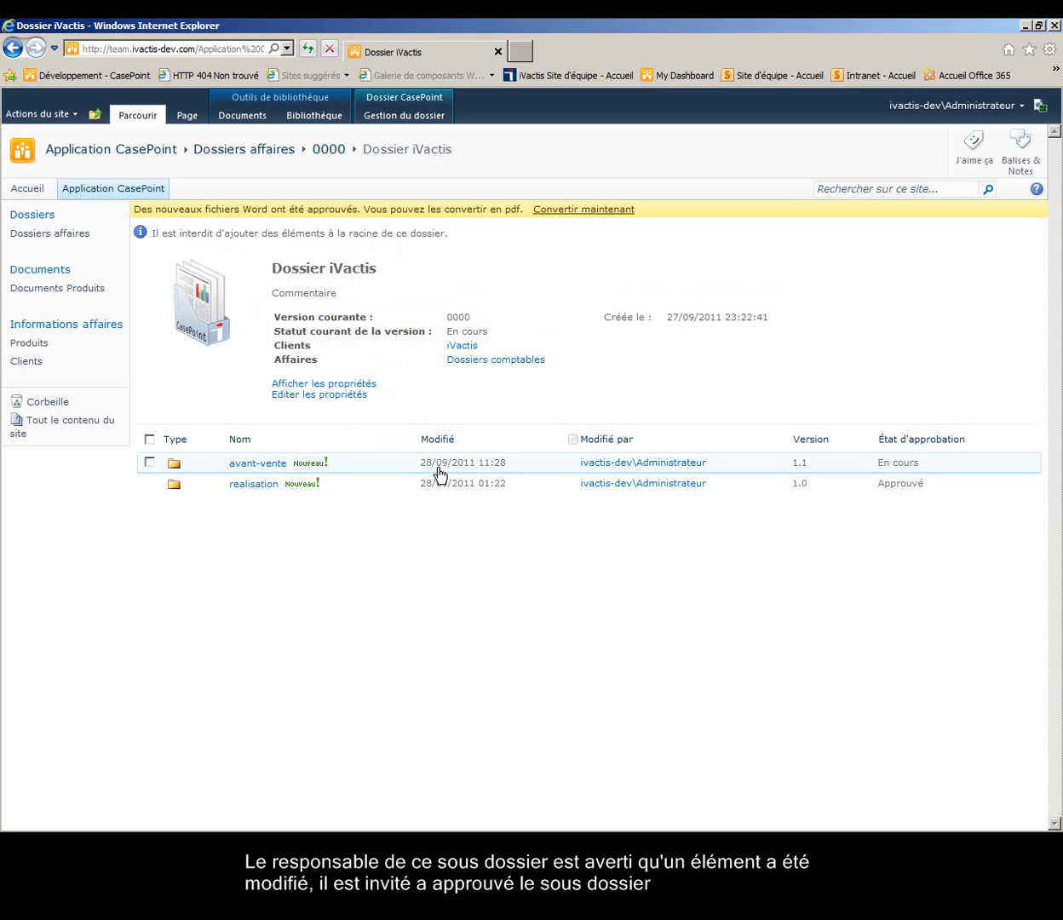
click(411, 465)
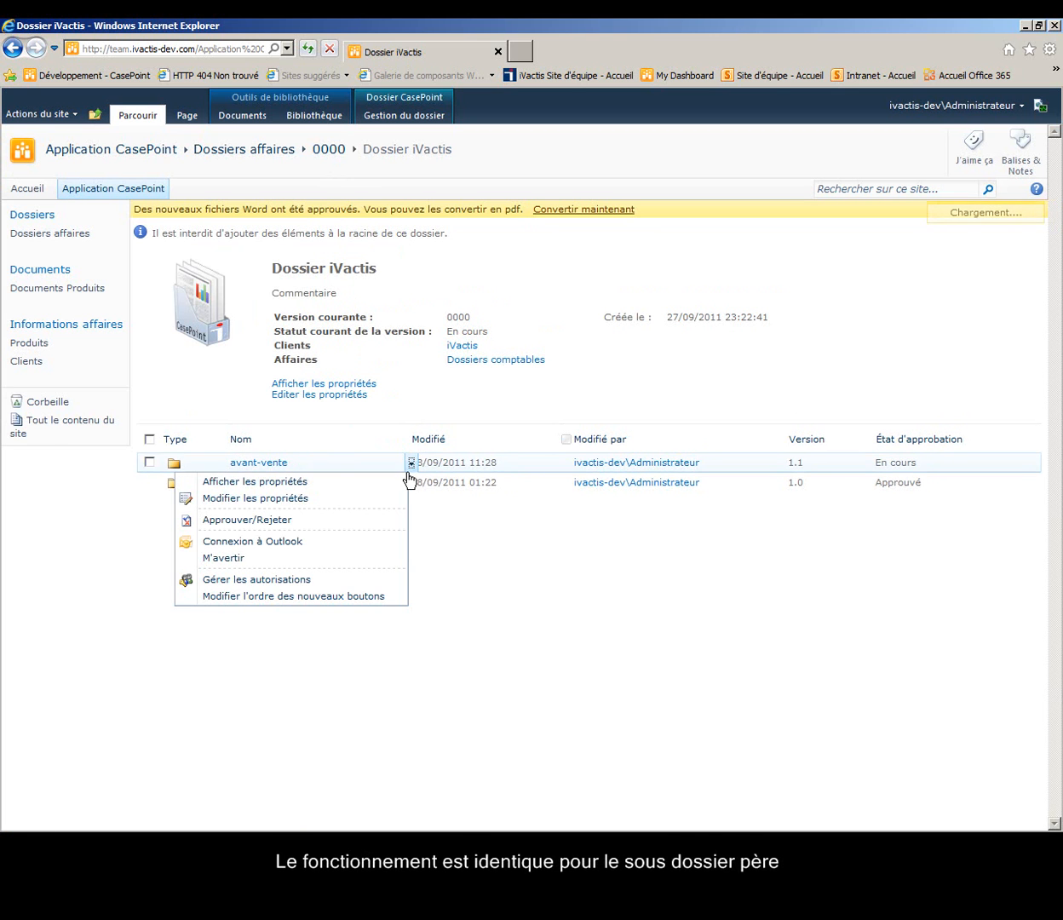
click(331, 521)
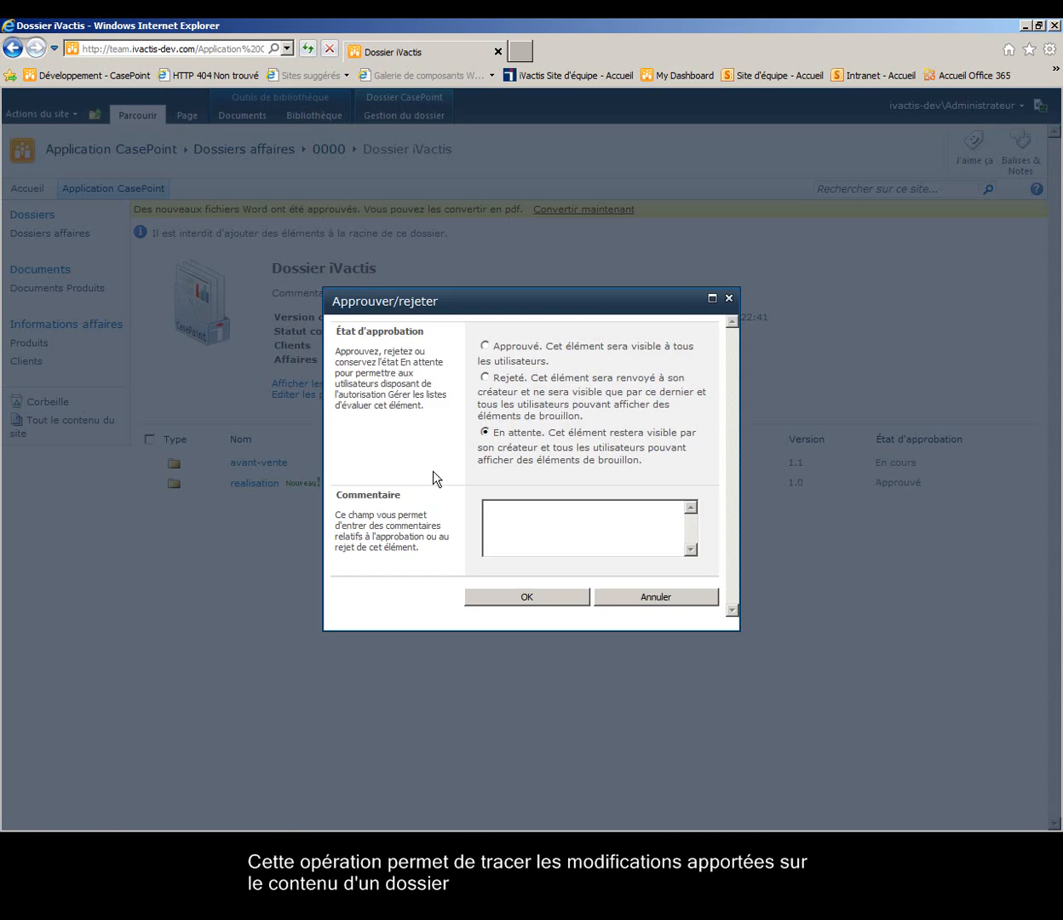
click(484, 346)
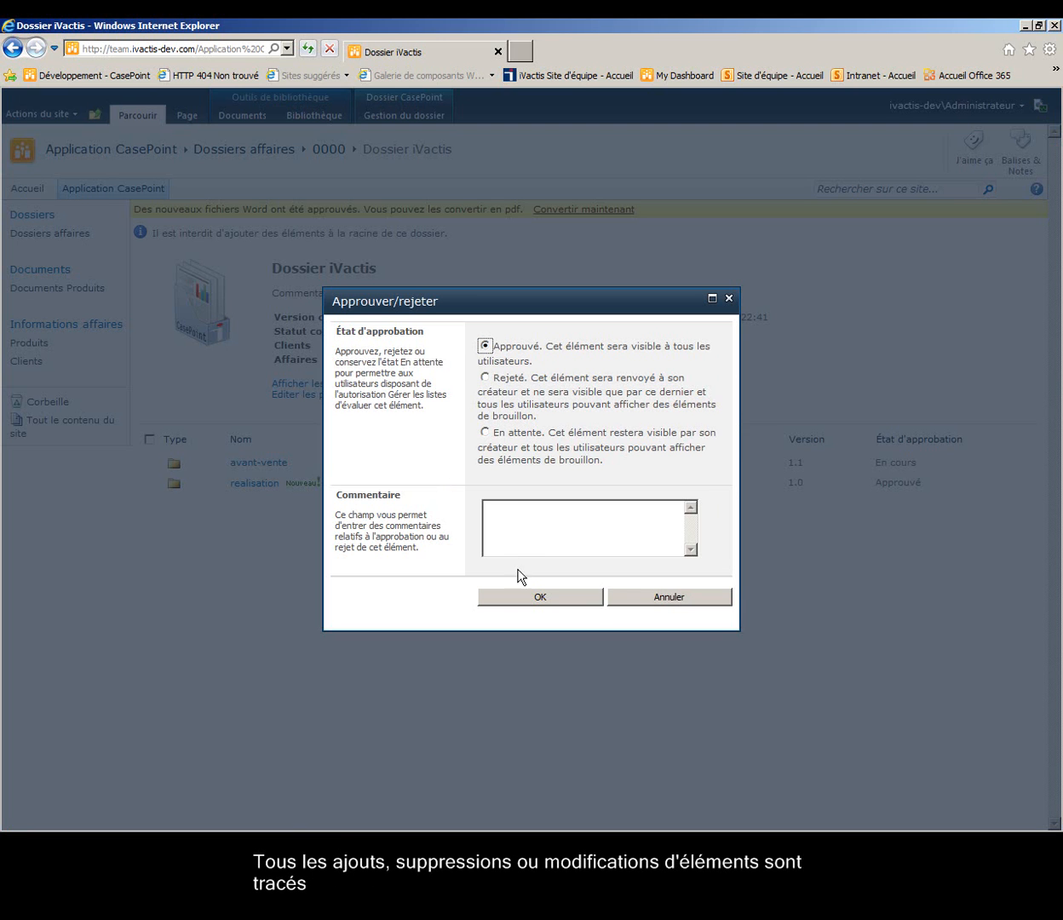
click(527, 598)
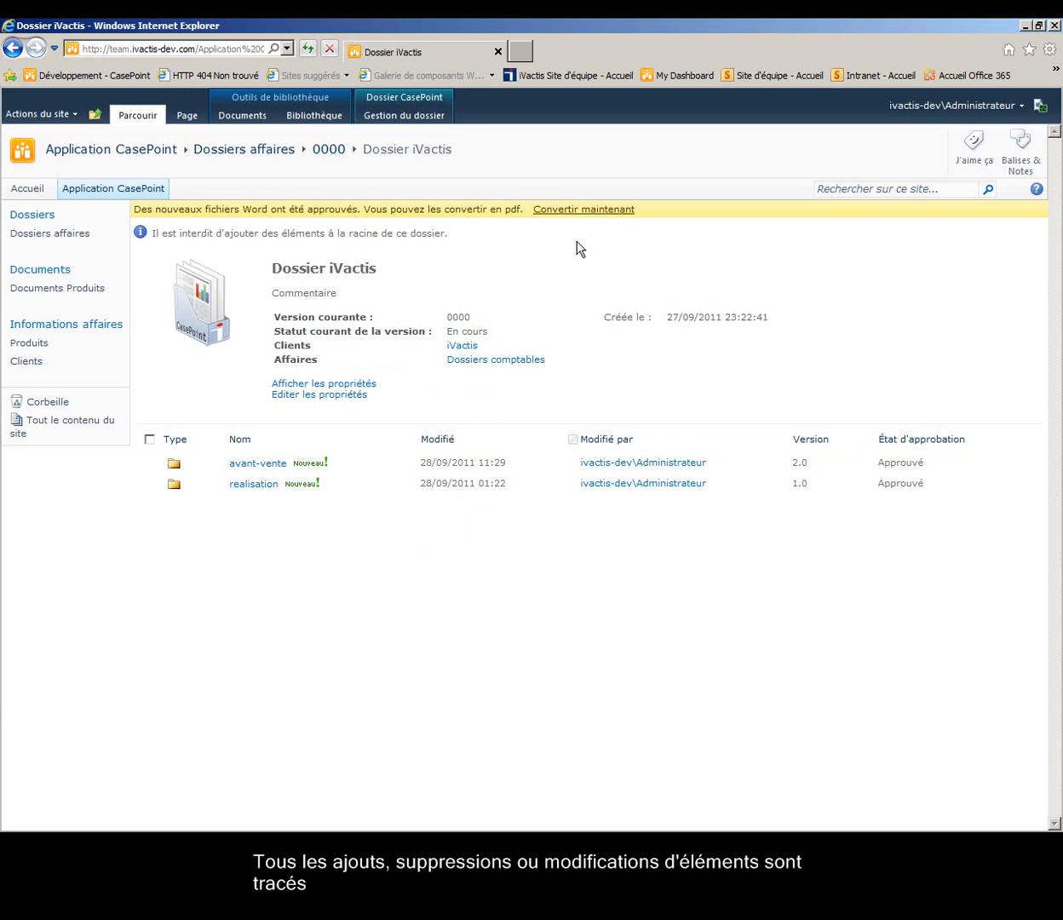
click(566, 211)
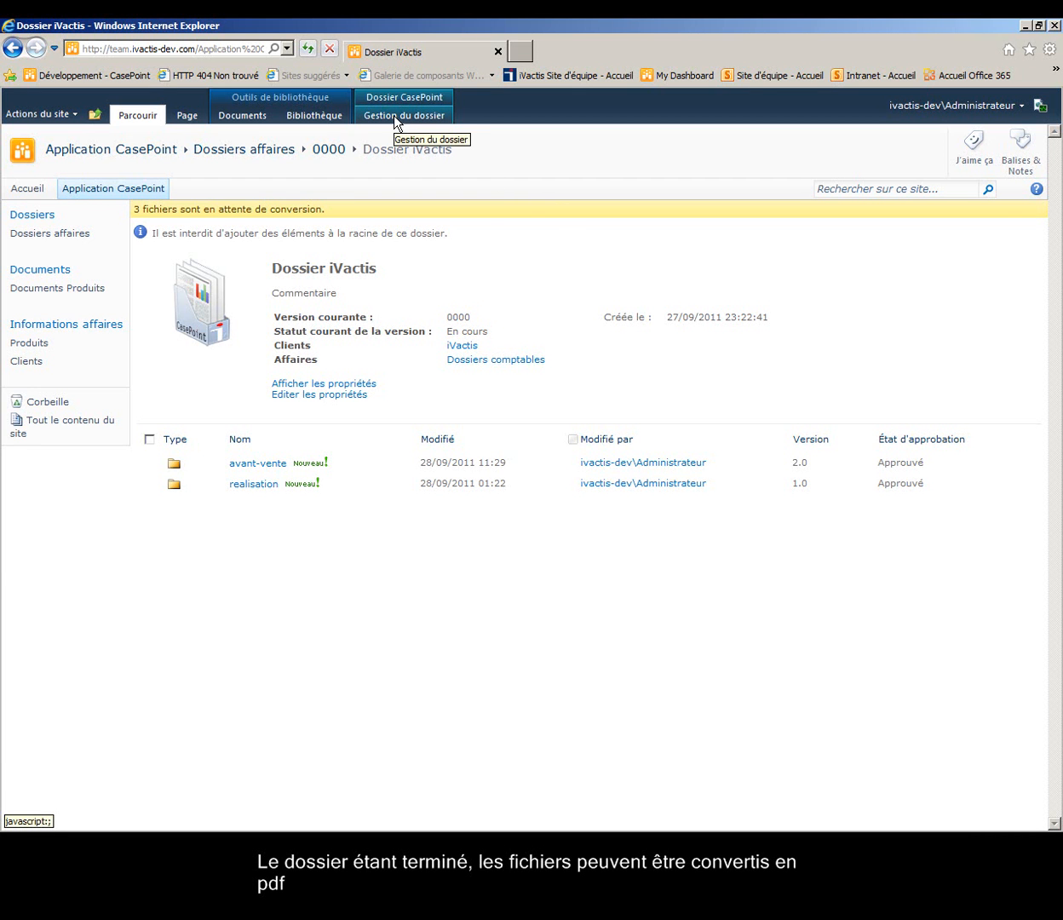
Step: Set the approval state of the Dossier iVactis folder version 0000 to Approuvé
click(396, 116)
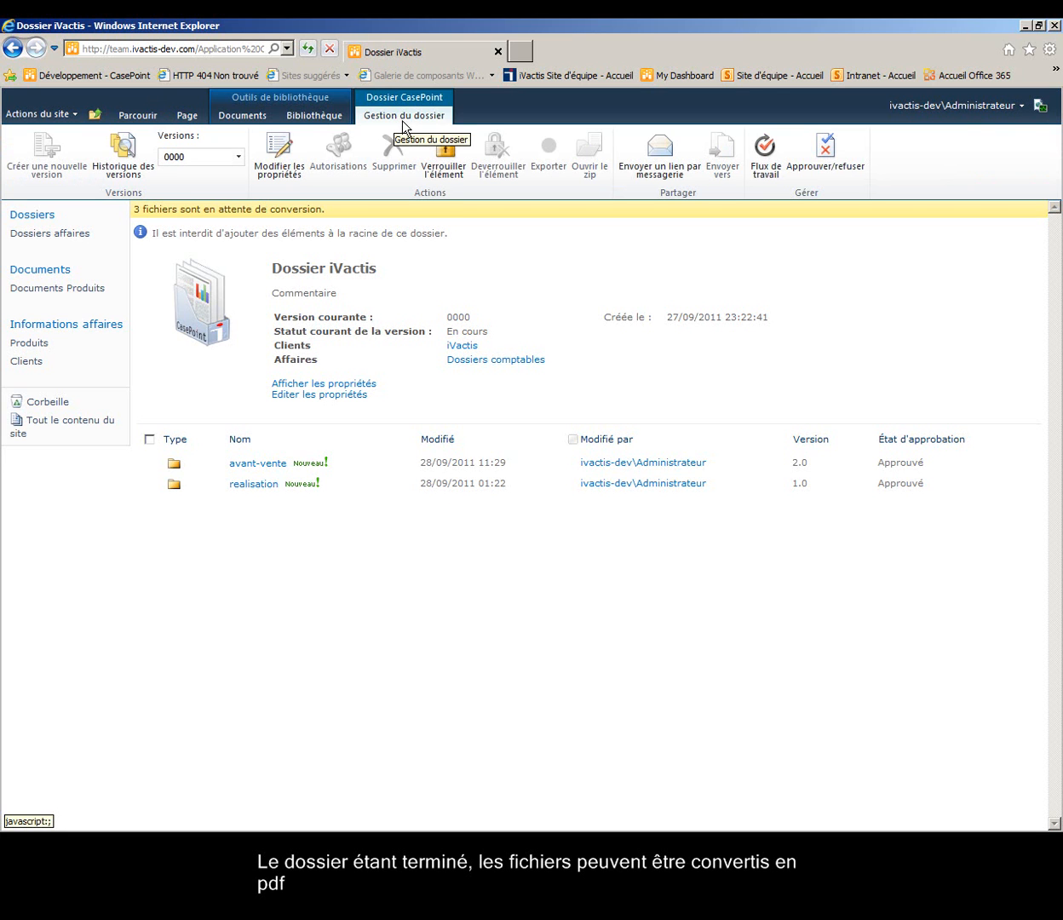
click(825, 161)
click(486, 346)
click(542, 599)
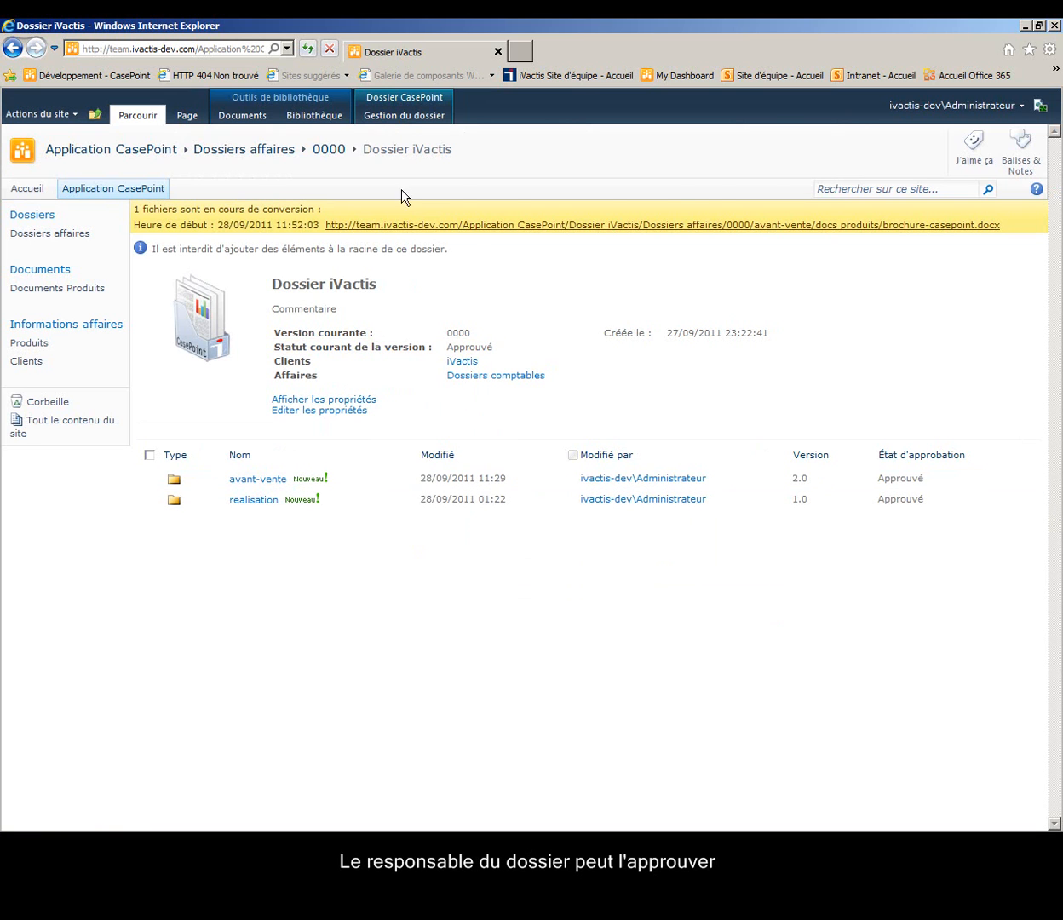
Step: Try to lock the whole Dossier iVactis folder
click(387, 118)
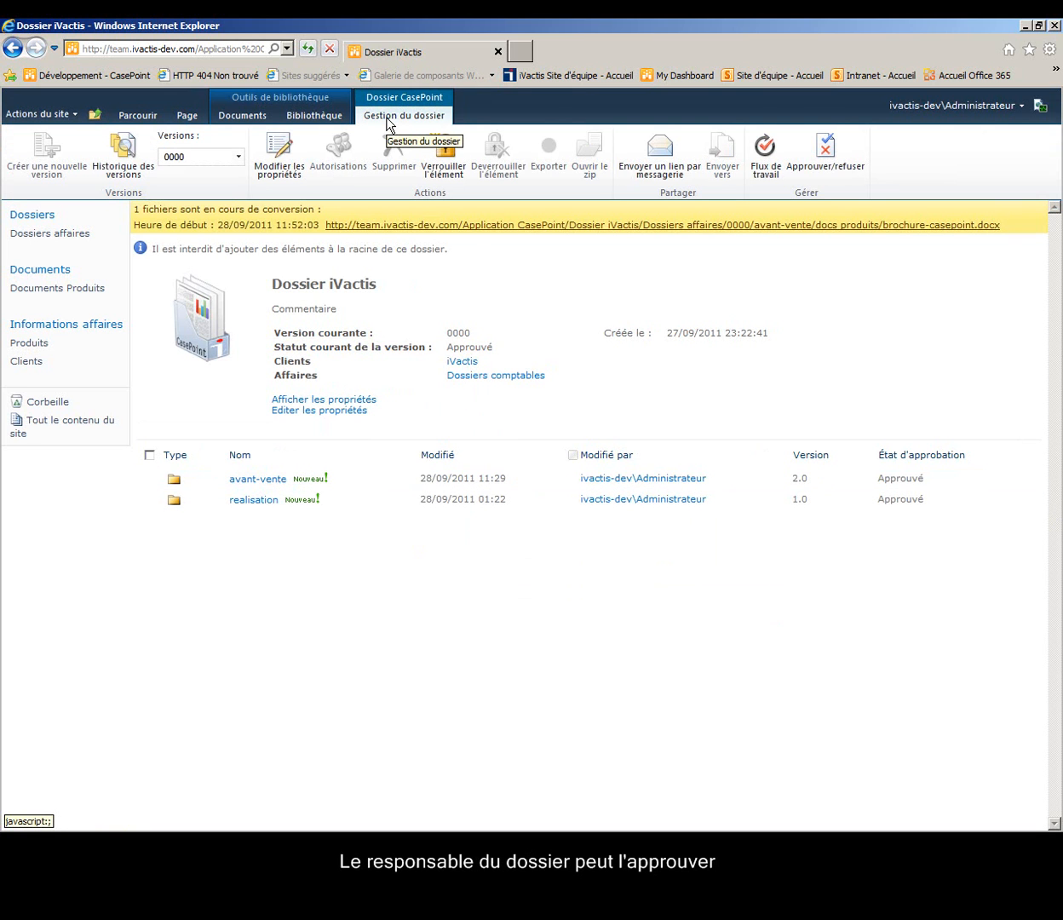
click(445, 160)
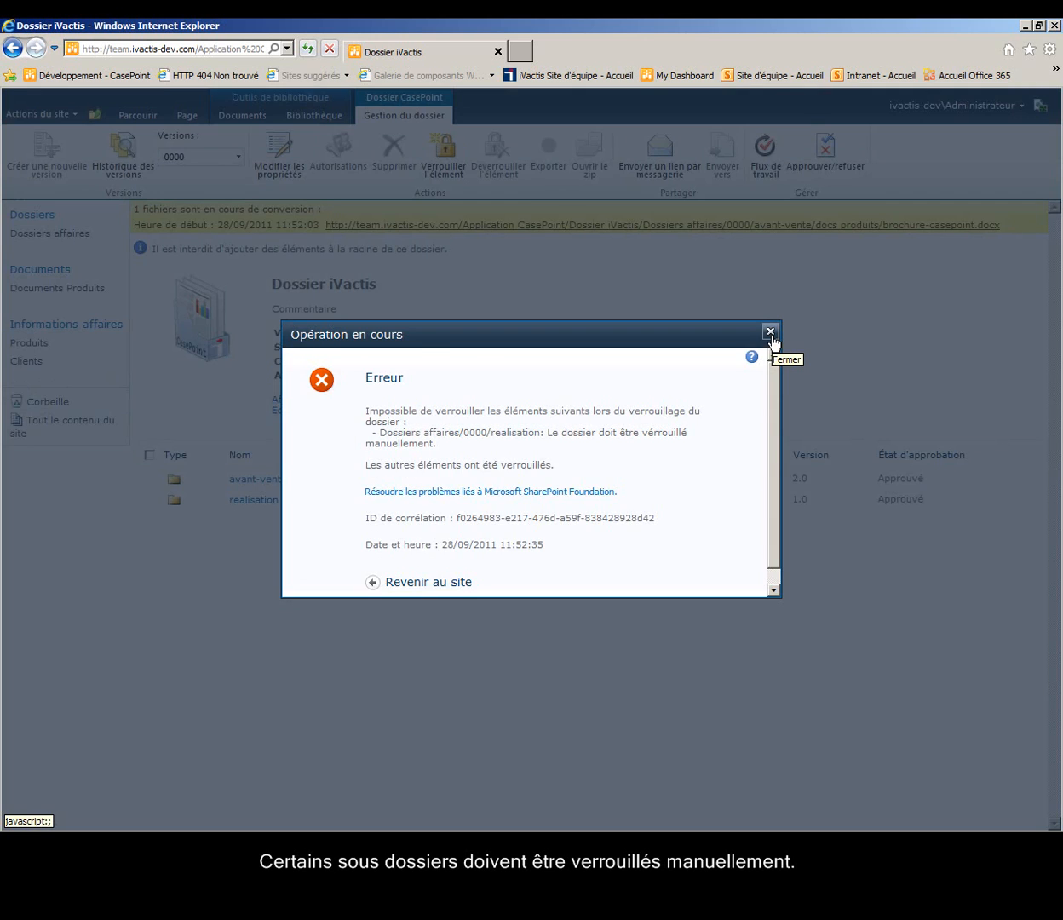
click(771, 334)
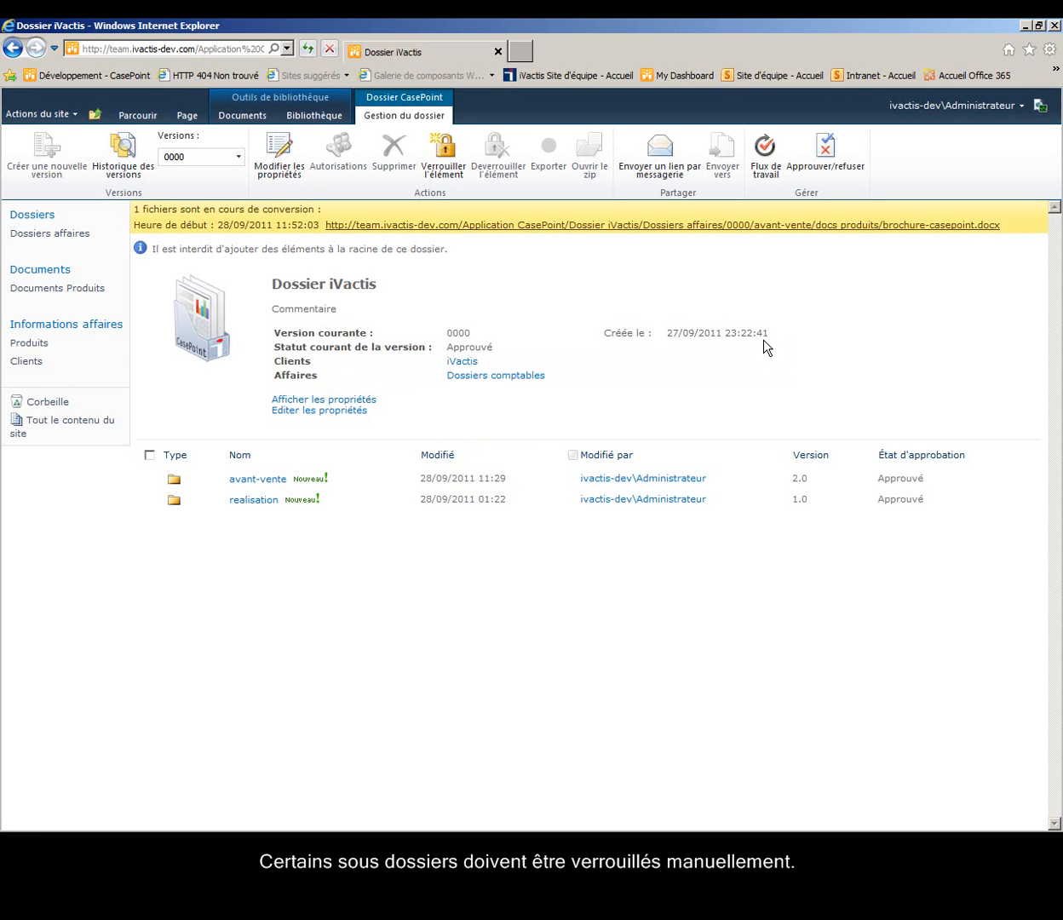
Step: Lock the realisation subfolder individually, and then lock the whole Dossier iVactis folder
click(150, 500)
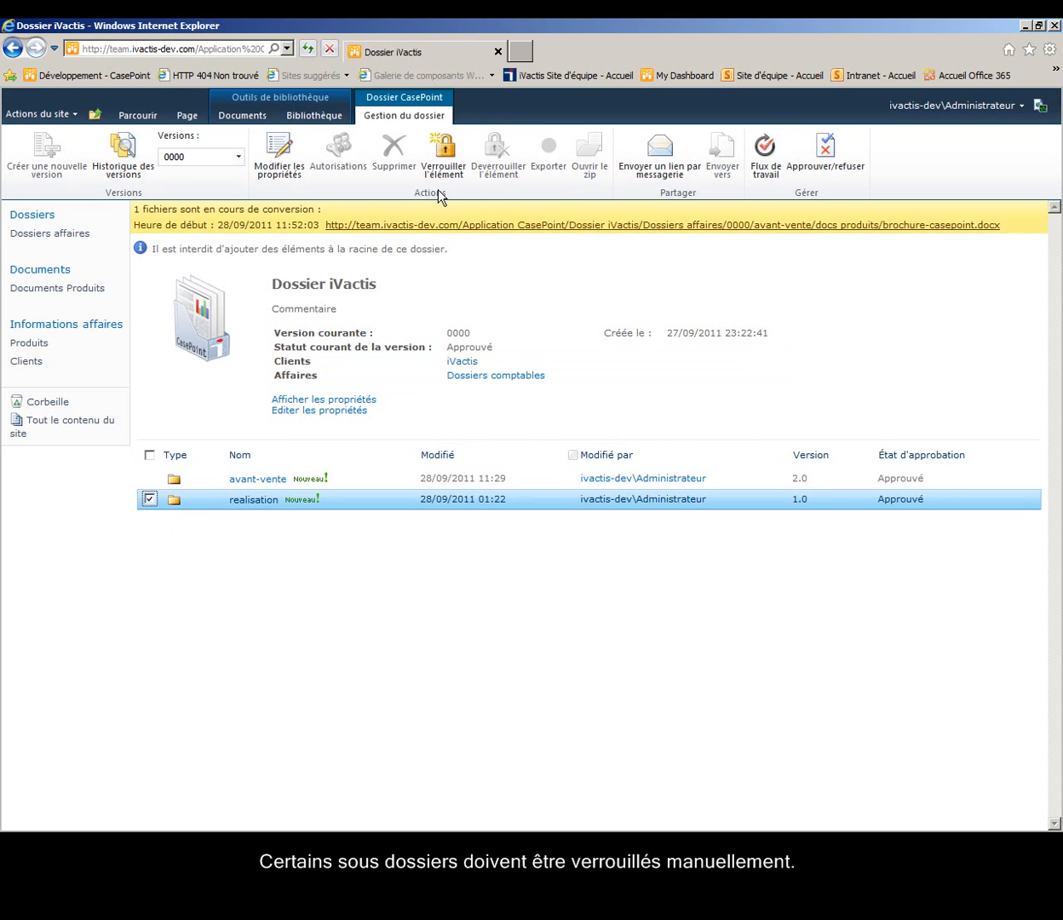
click(442, 151)
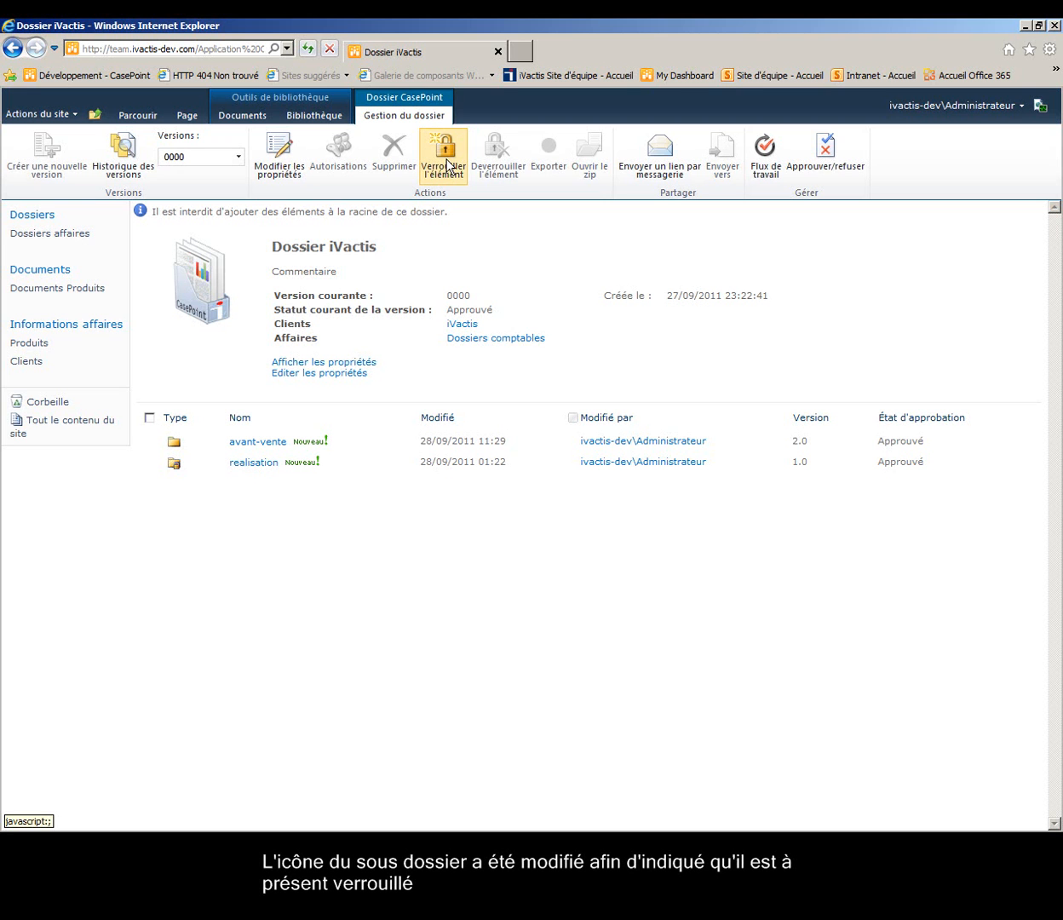
click(447, 164)
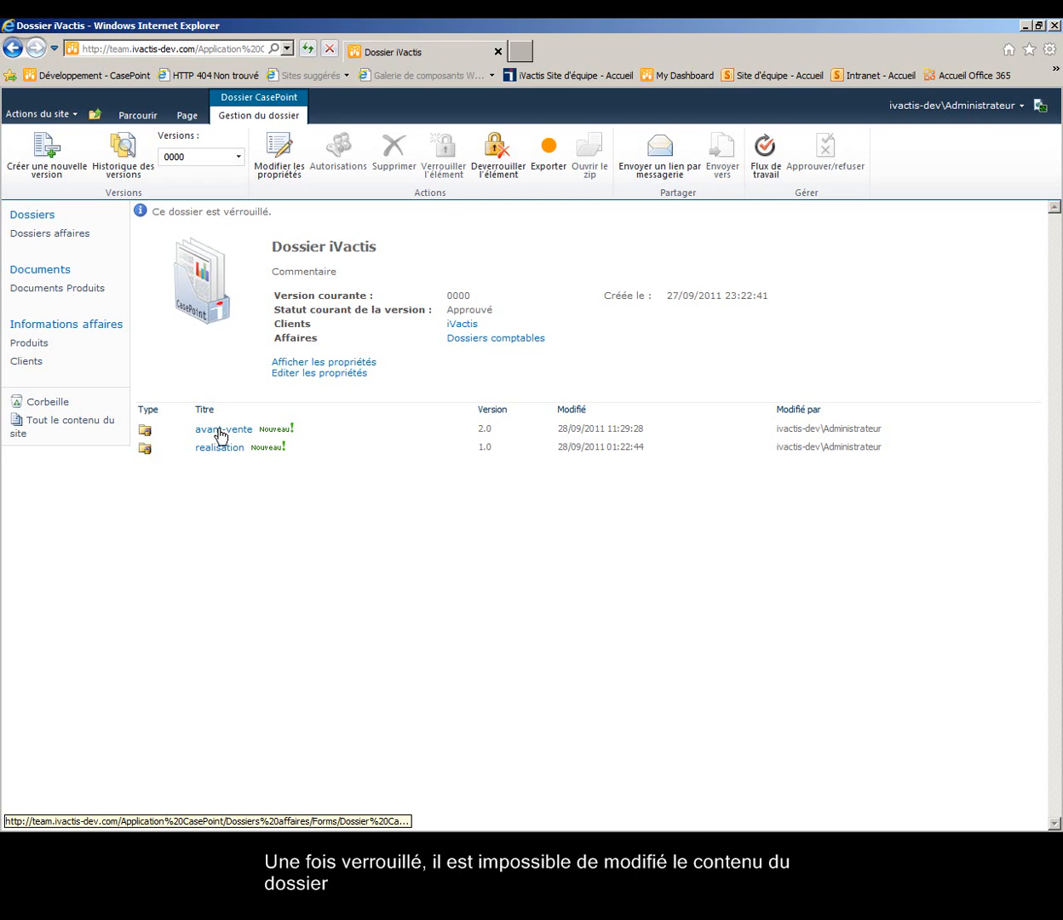
Step: View the PDF version of cr-0001.docx from the reunions subfolder of avant-vente and return to the file list
click(220, 435)
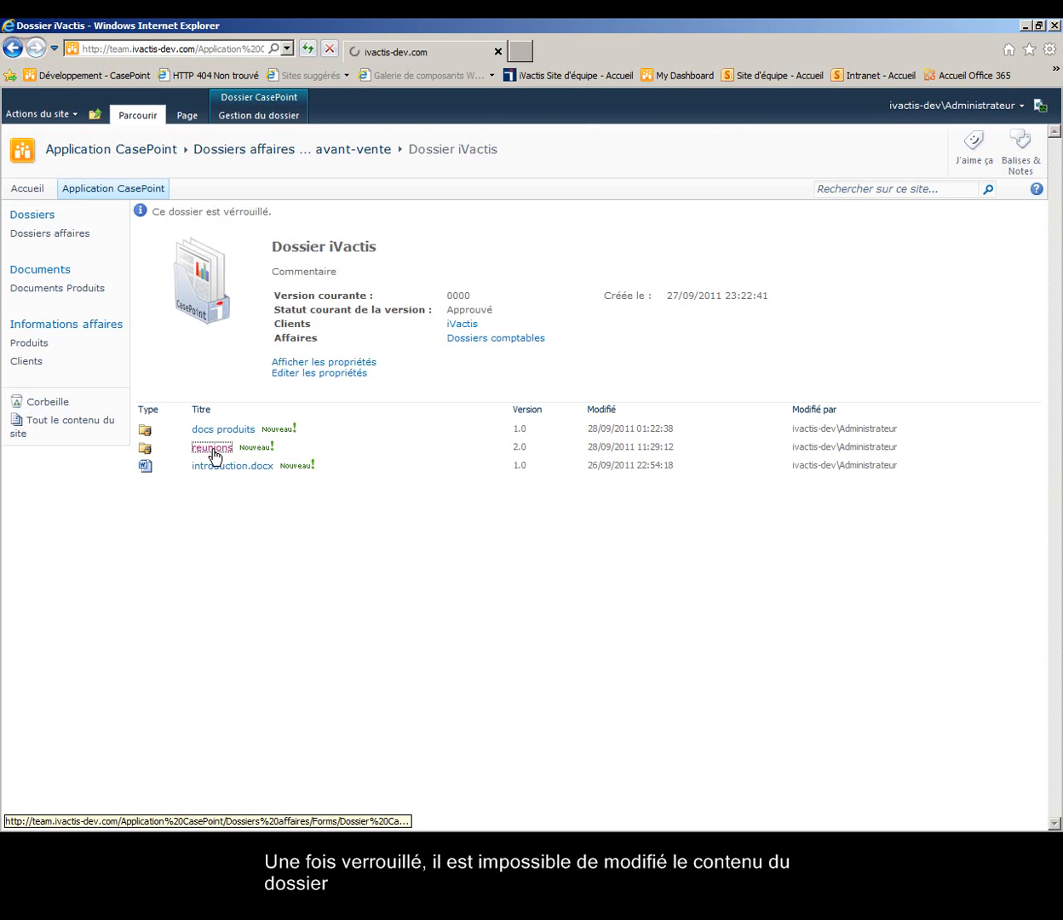
click(213, 428)
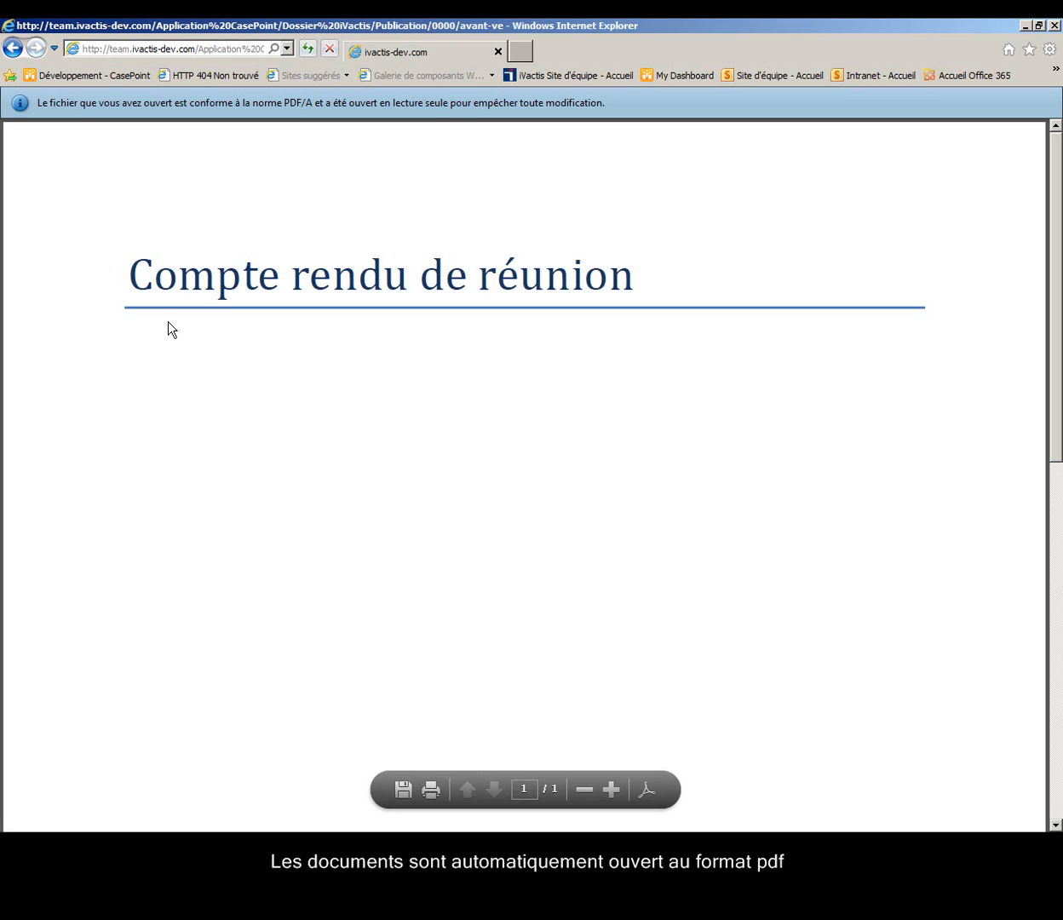
click(12, 49)
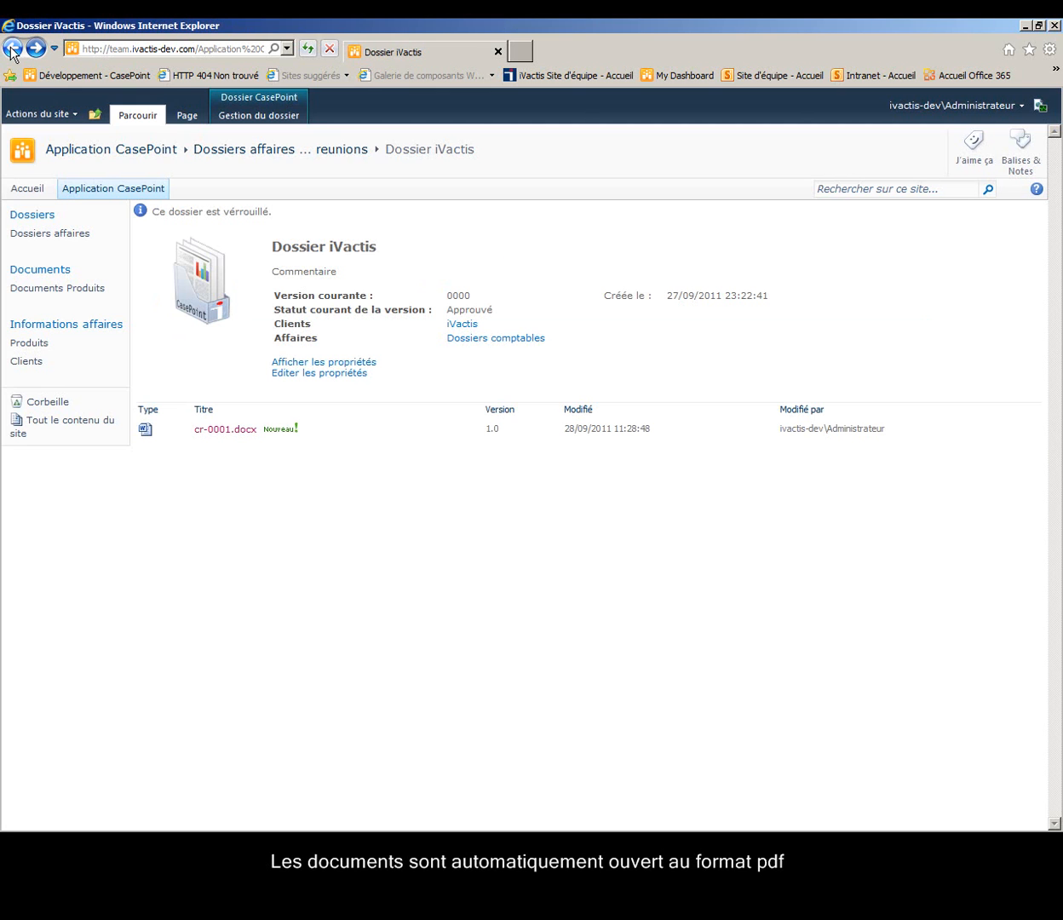
Step: Export the locked folder from its 0000 root and save Dossier iVactis(0000).zip to disk
click(339, 153)
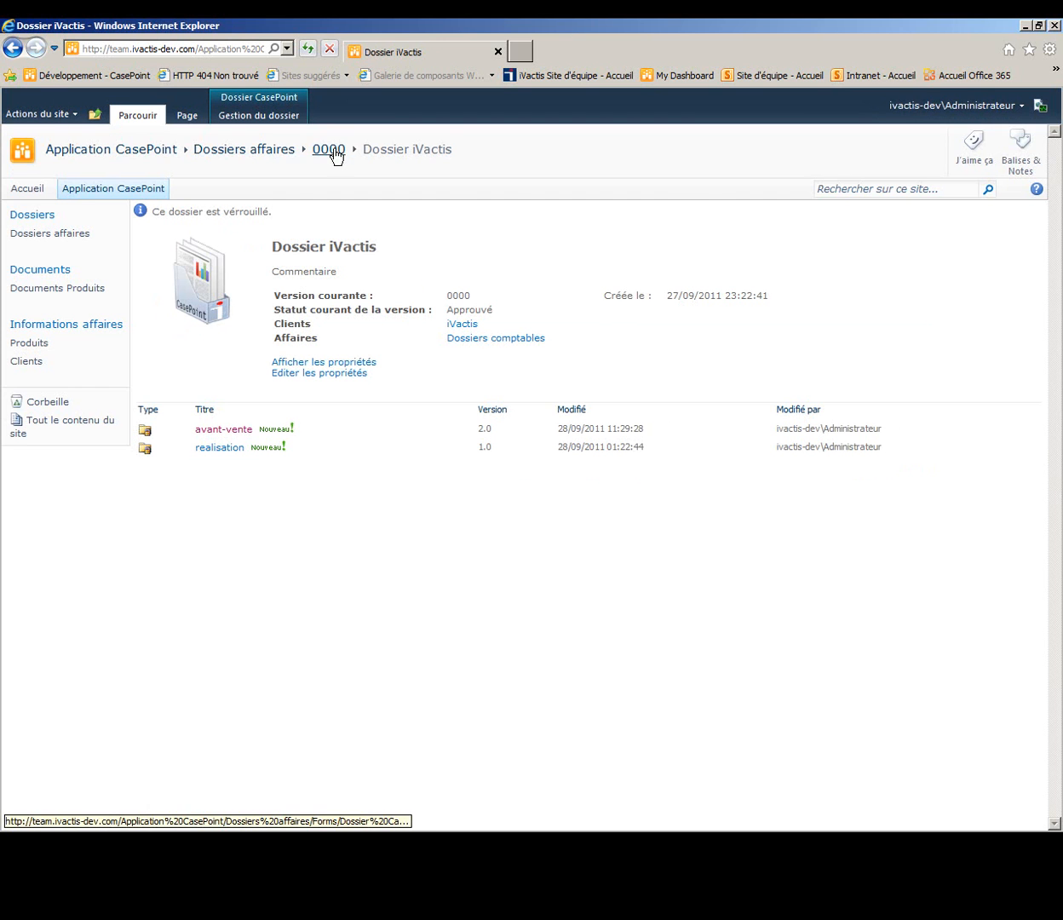
click(255, 115)
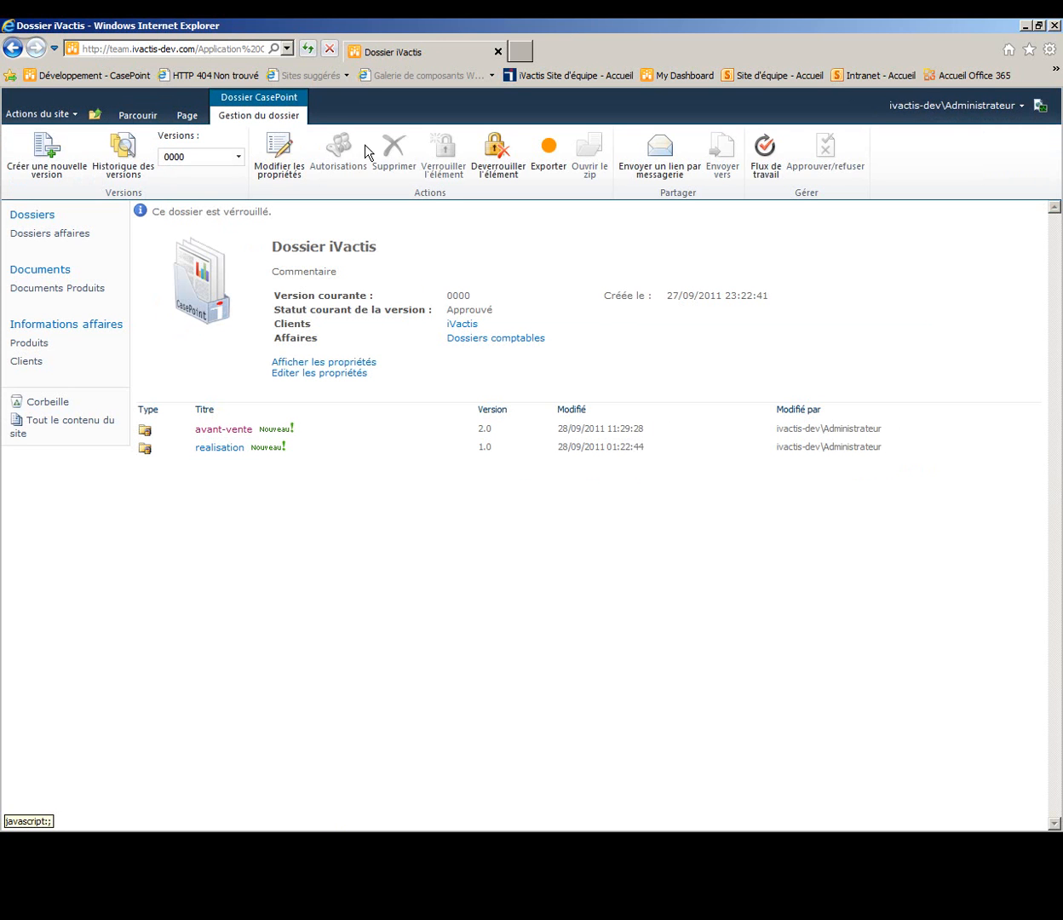
click(551, 157)
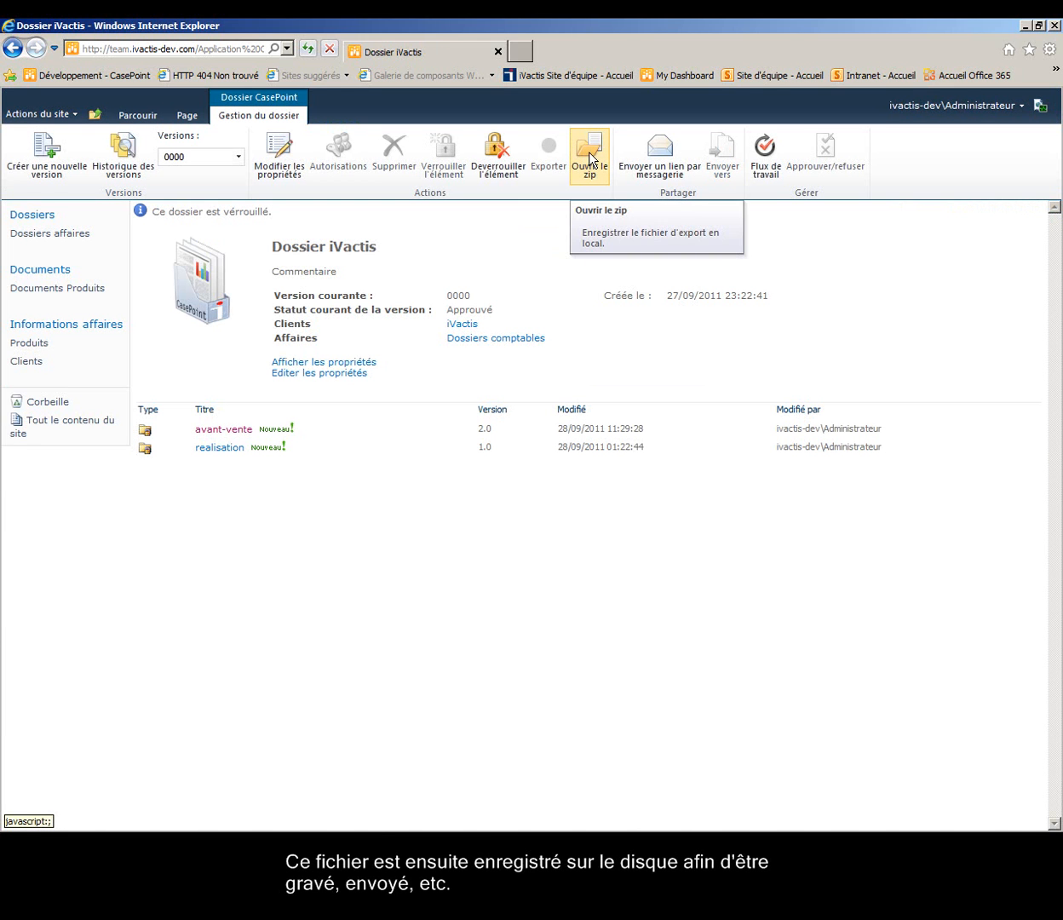
click(590, 158)
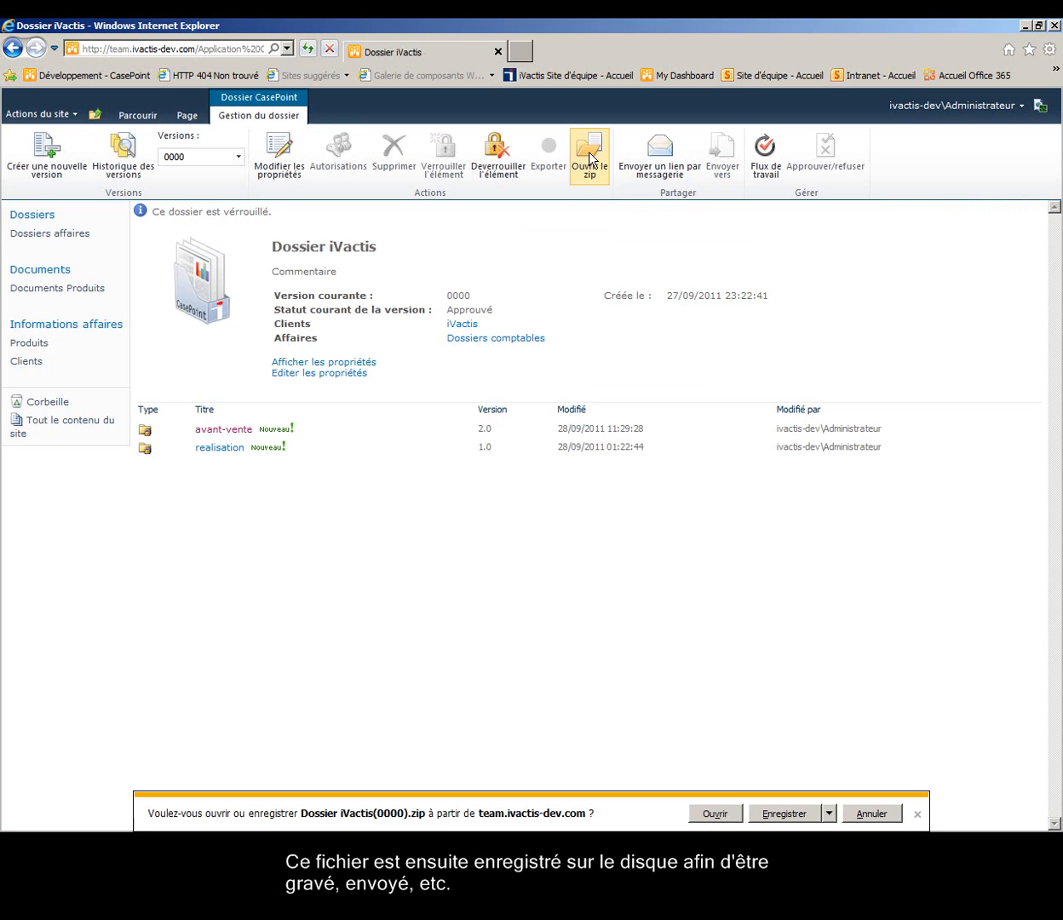
click(772, 812)
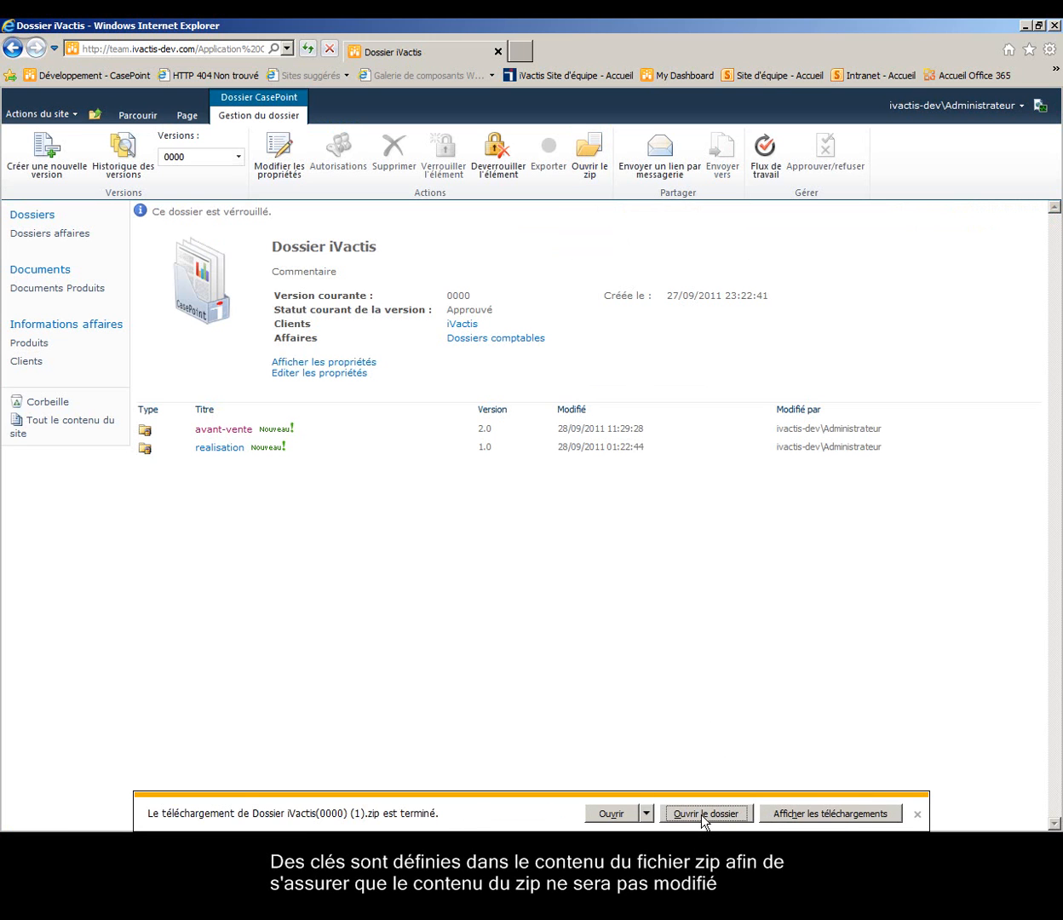
Step: Show the downloaded archive in its local folder and extract all of Dossier iVactis(0000).zip there
click(704, 813)
right_click(351, 122)
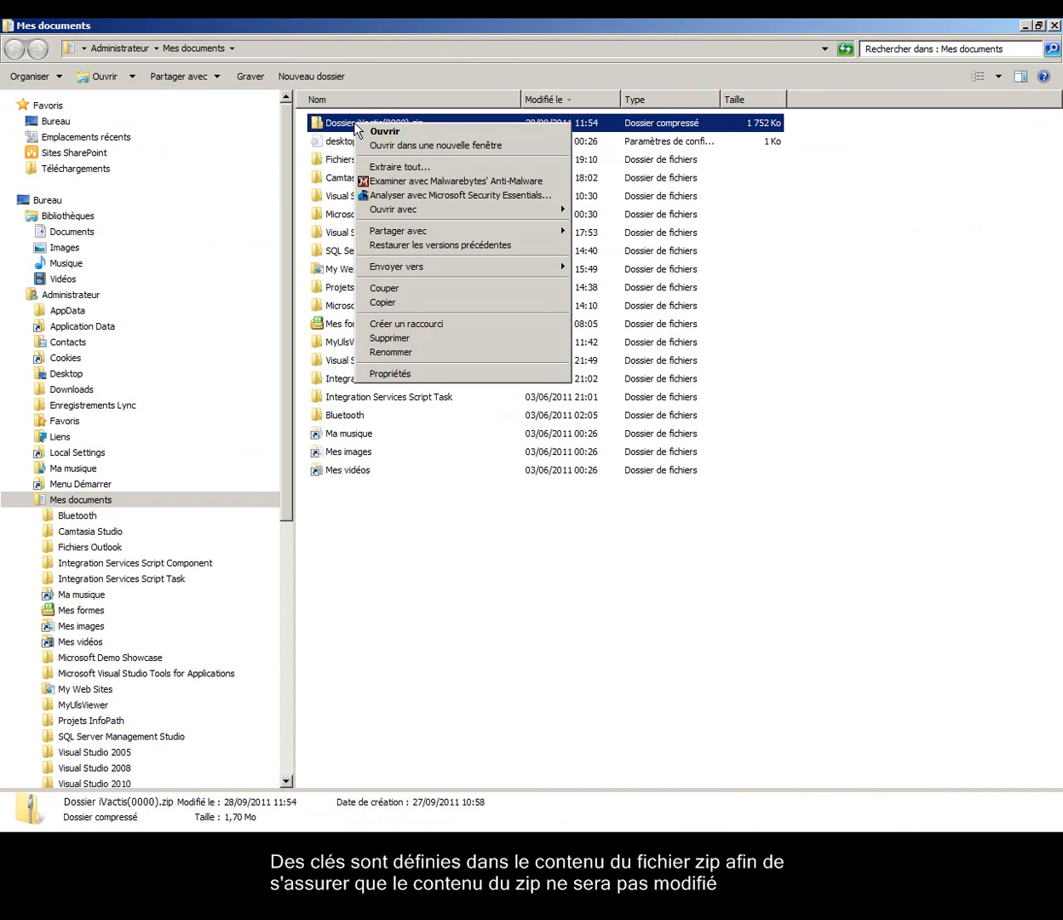
click(381, 166)
click(683, 588)
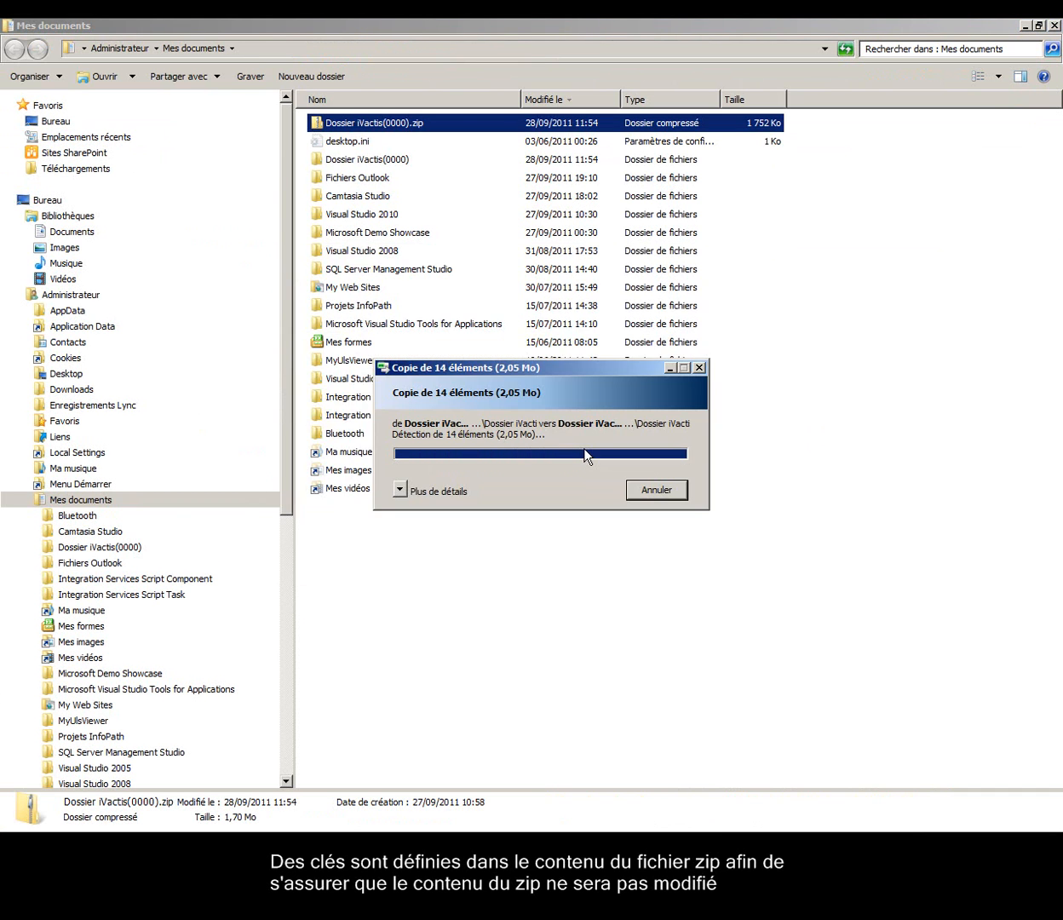
Step: Examine the extracted 0000 folder's structure and the files in its avant-vente, reunions and docs produits subfolders
double_click(344, 162)
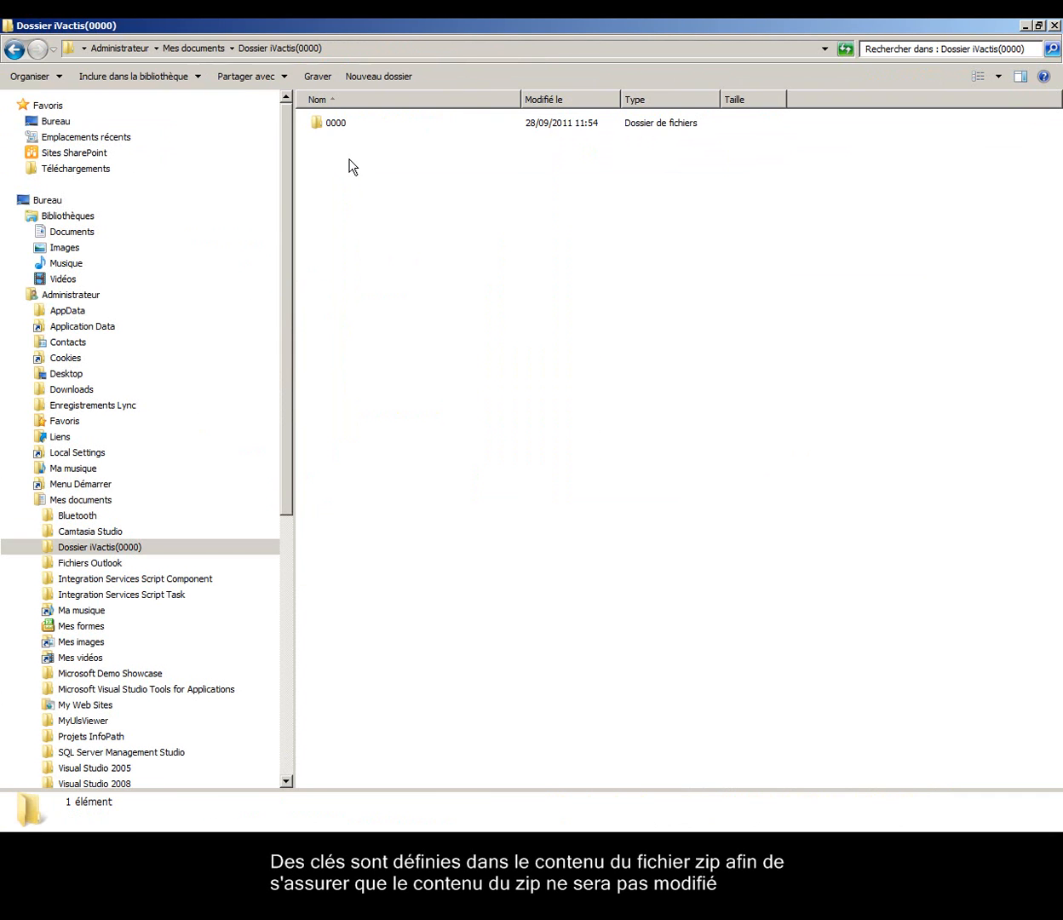
double_click(332, 127)
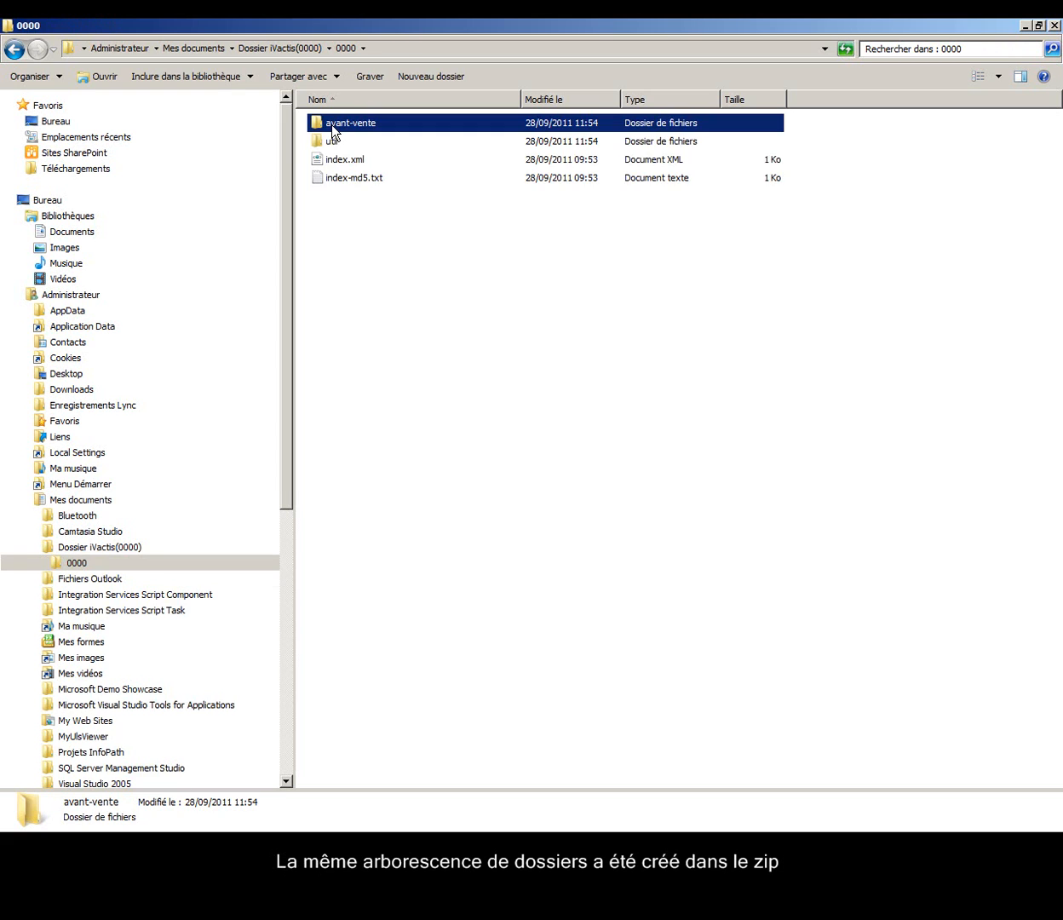
double_click(333, 128)
double_click(338, 142)
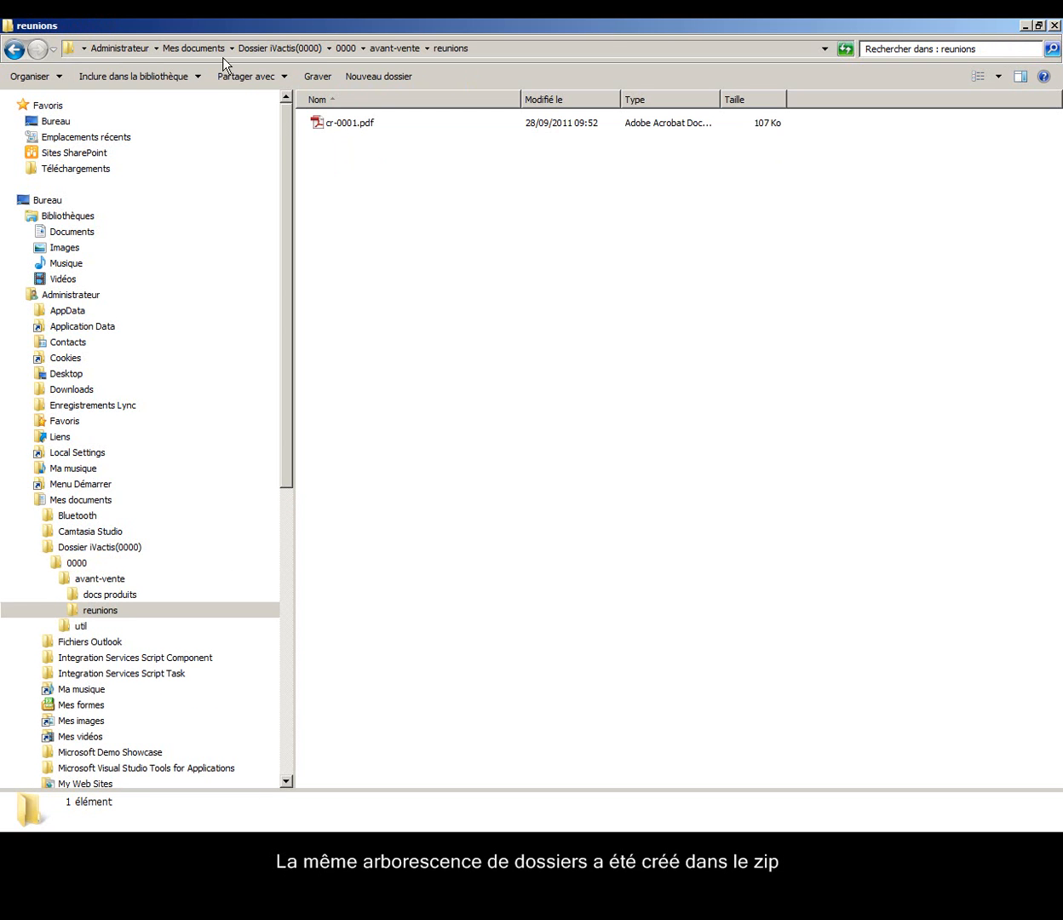
click(14, 48)
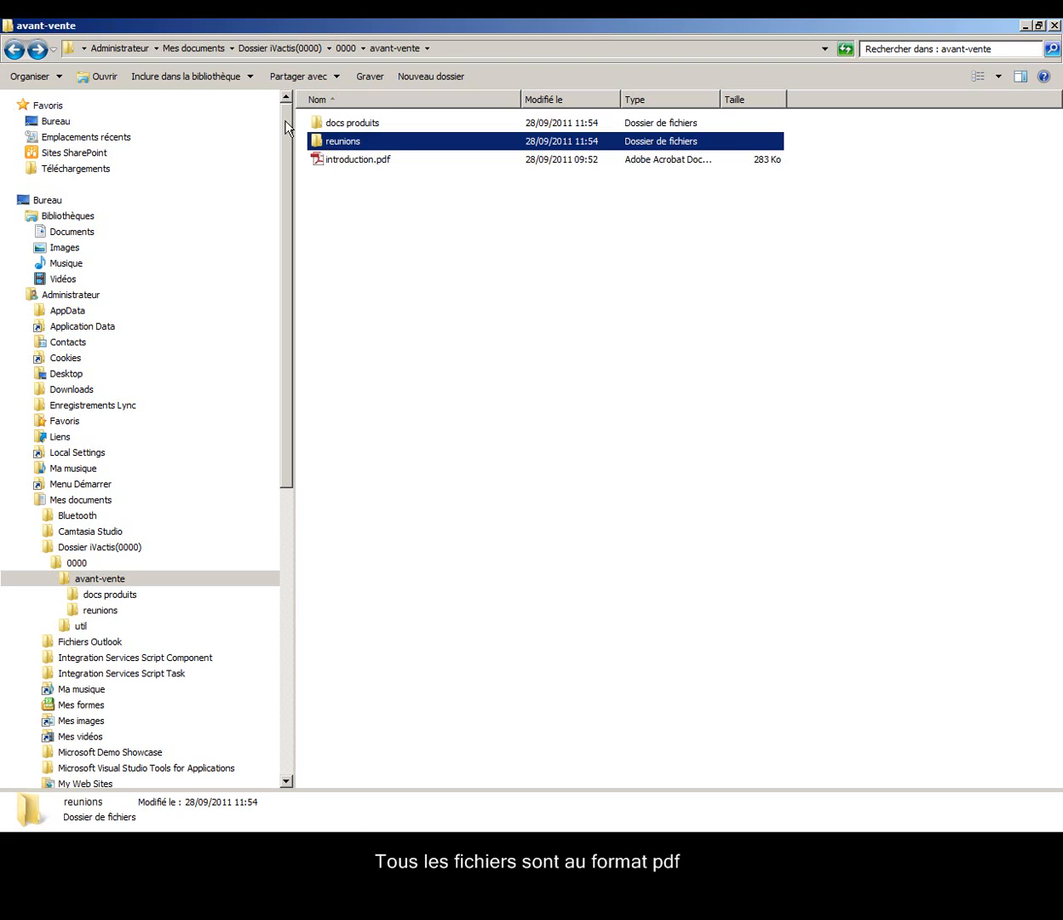
double_click(333, 125)
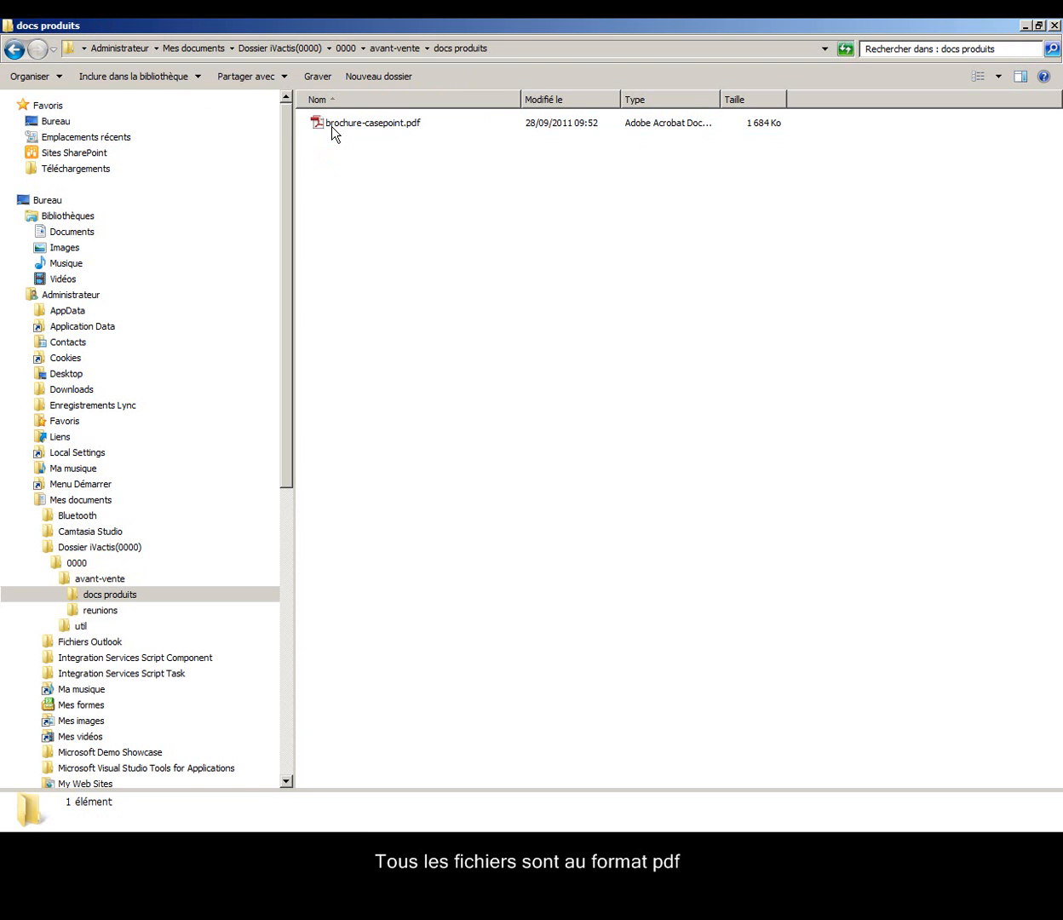
click(13, 48)
click(13, 49)
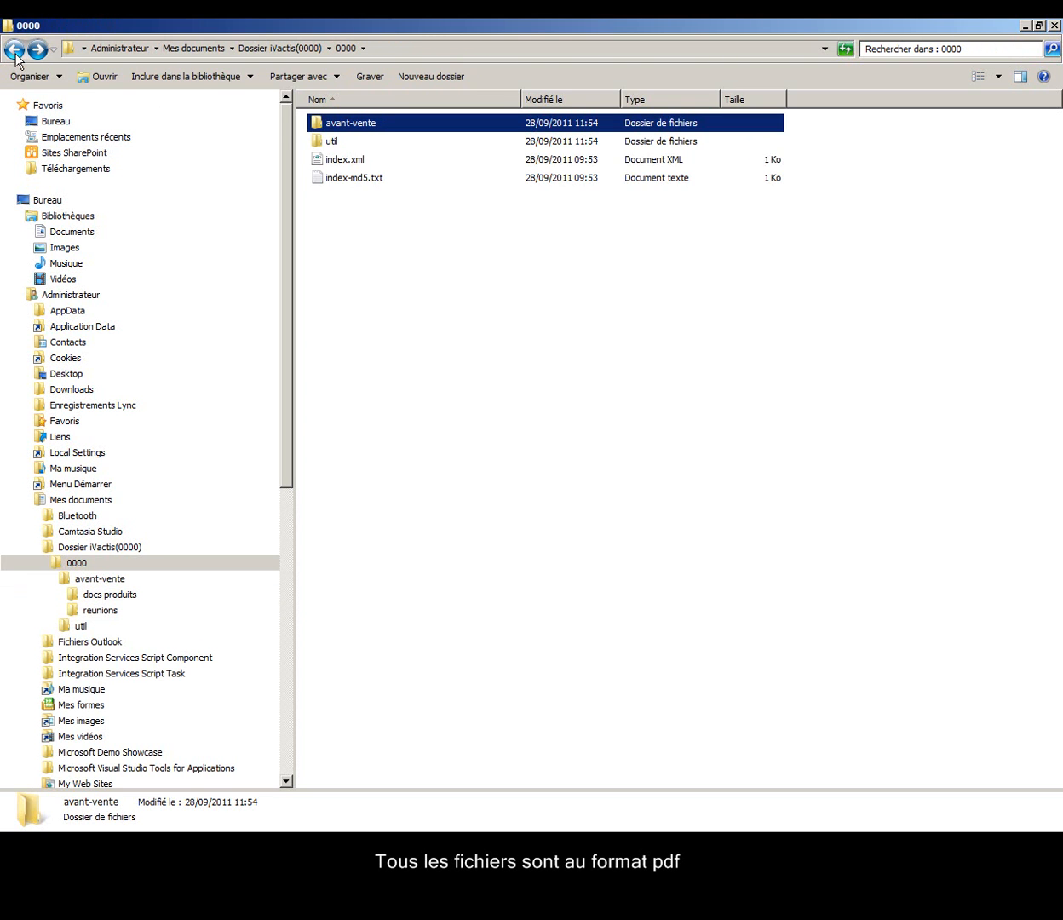
Step: Open the extracted index.xml summary, view the linked "Compte rendu test" document and return to the summary
click(340, 162)
right_click(345, 159)
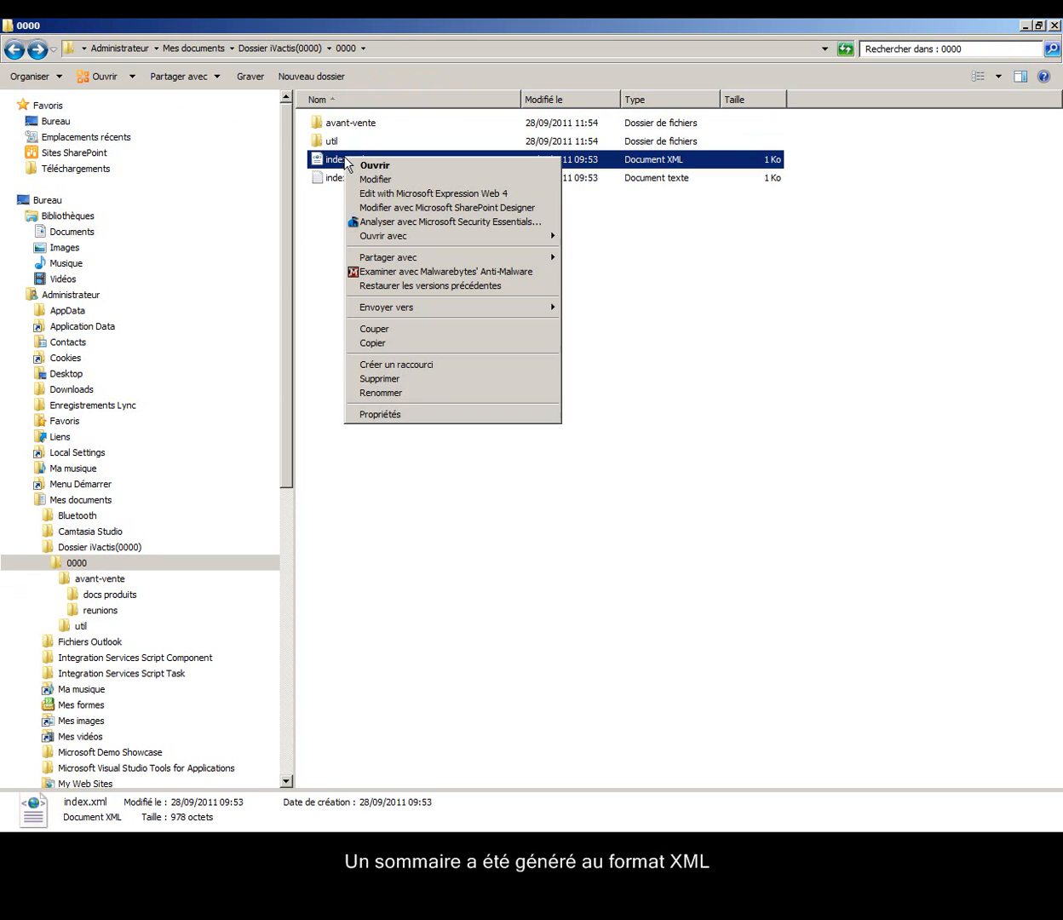
click(348, 158)
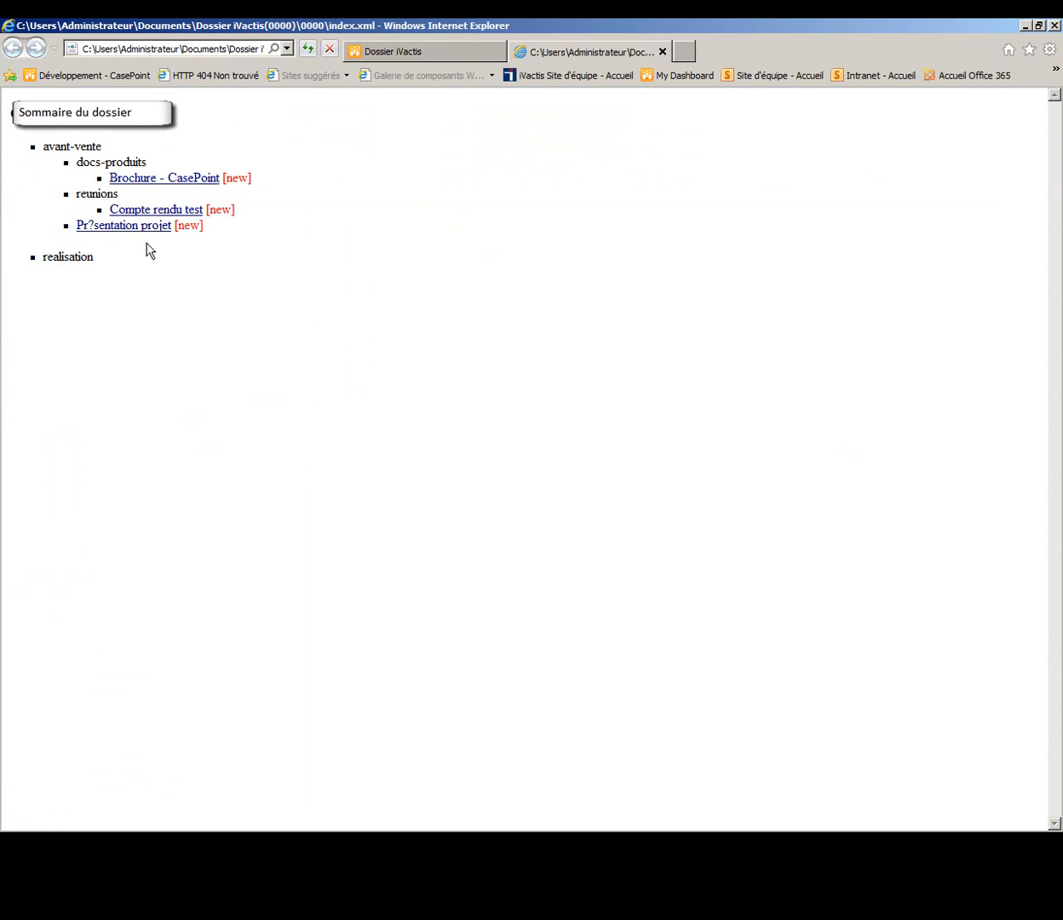
click(161, 212)
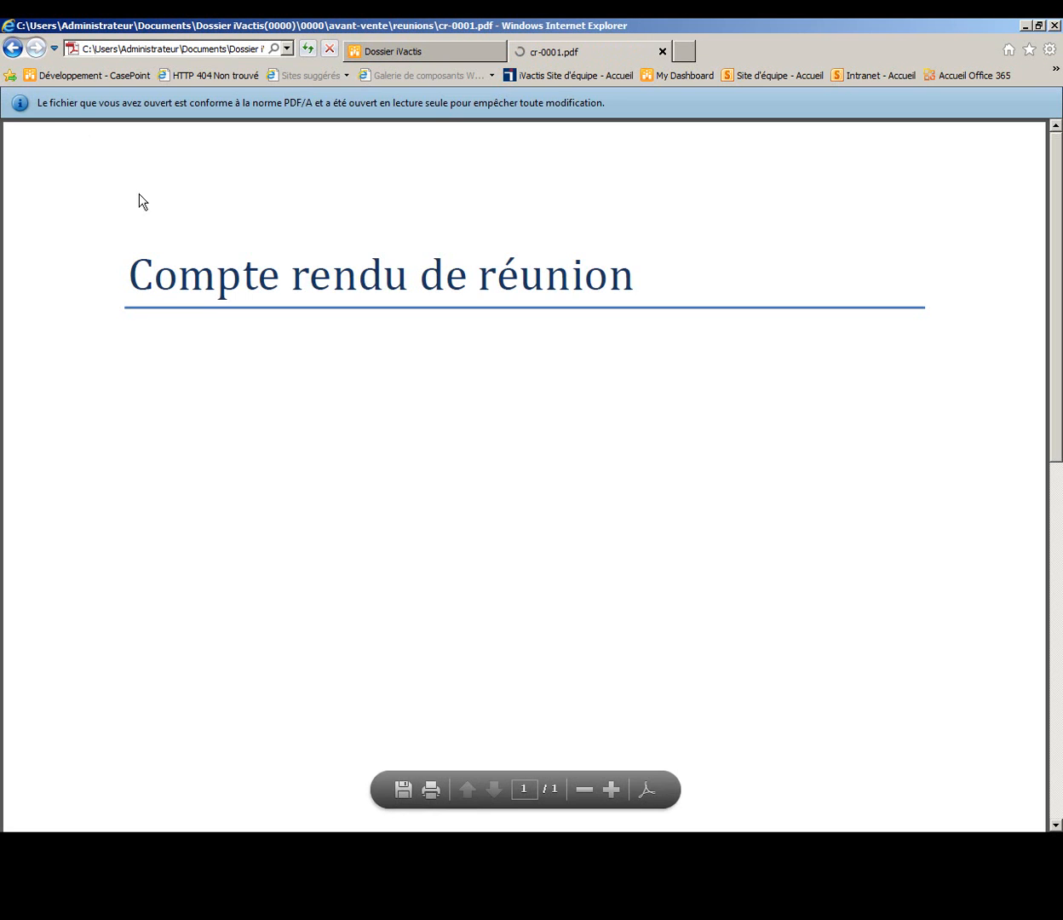
click(13, 47)
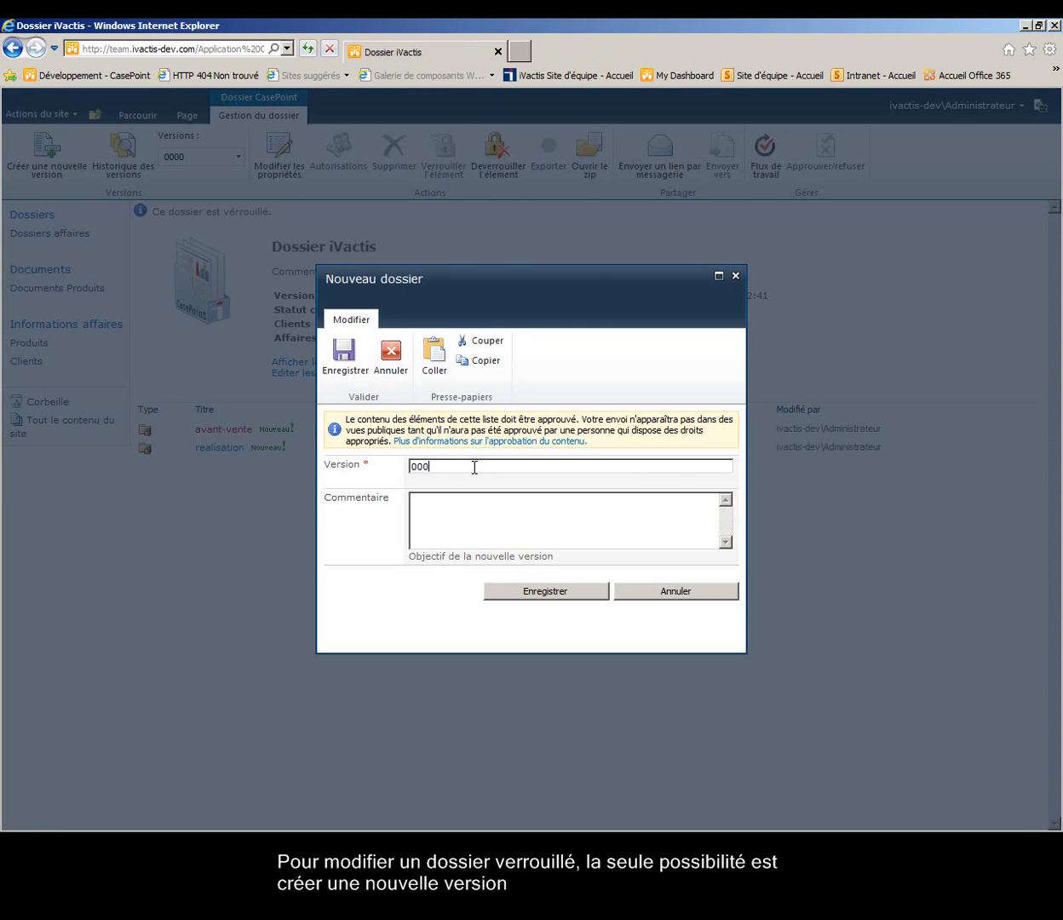
Step: Create a new version of the locked folder numbered 0001 with the comment "Nouveau compte rendu"
text(0)
click(474, 512)
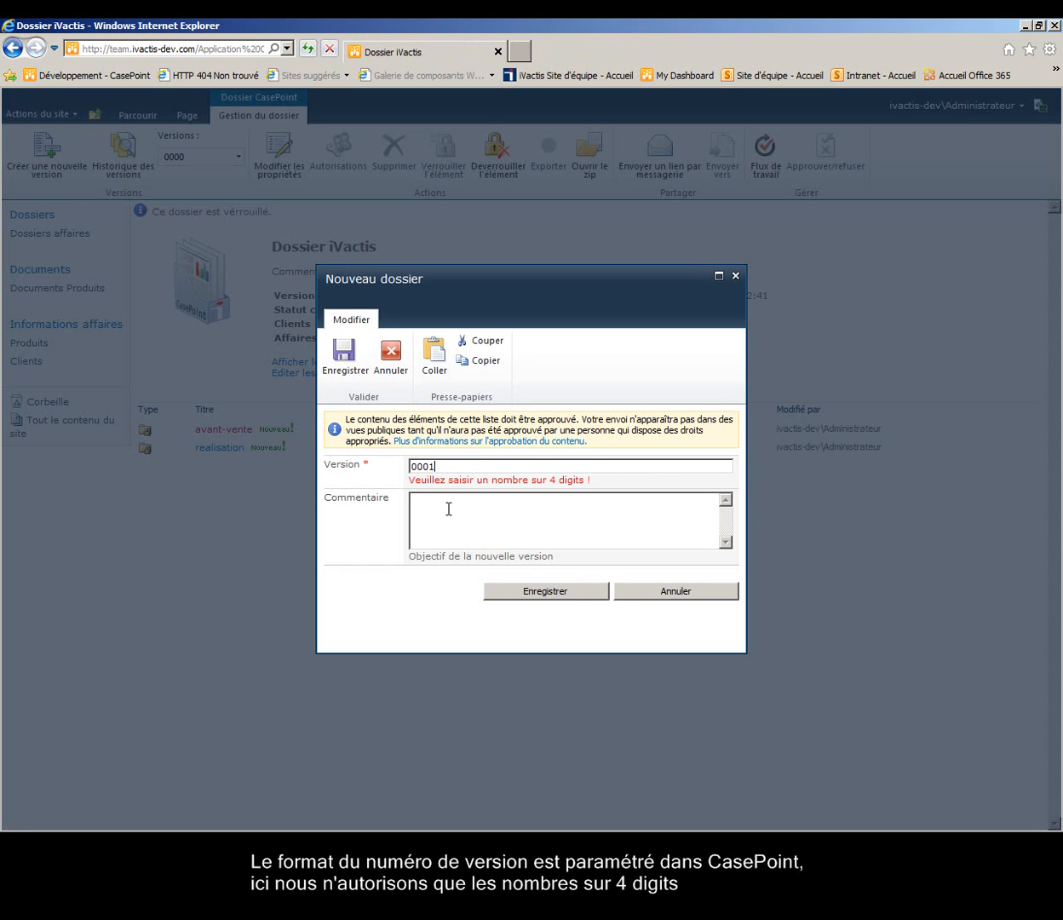
click(448, 508)
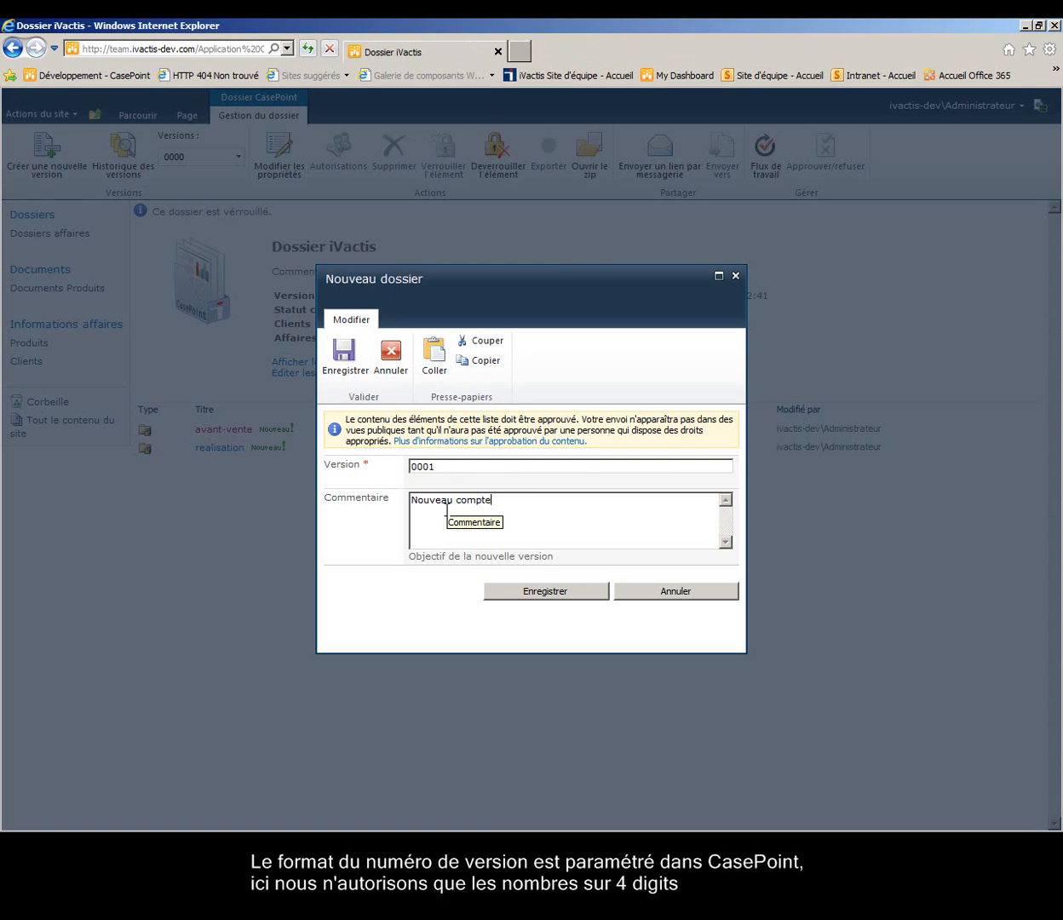
text(Nouveau compte rendu)
click(534, 599)
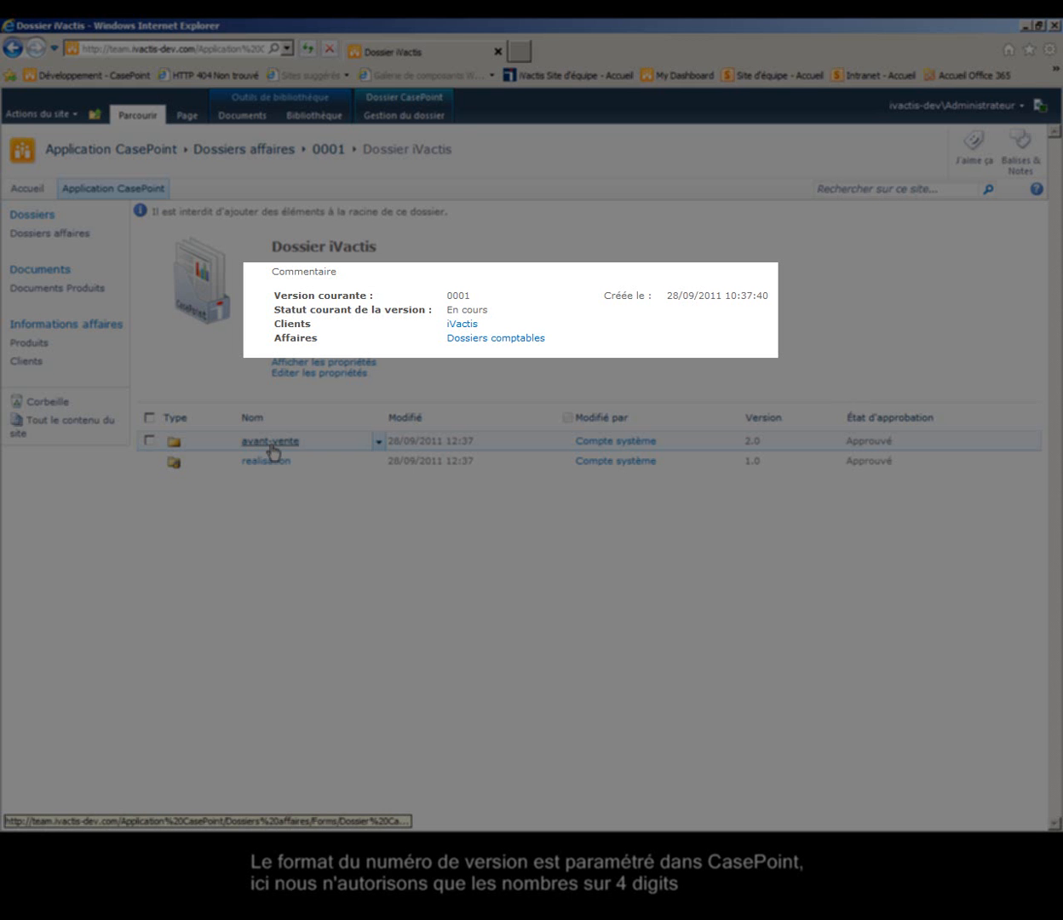
Step: Create a new Word document in the reunions subfolder of avant-vente in version 0001
click(269, 443)
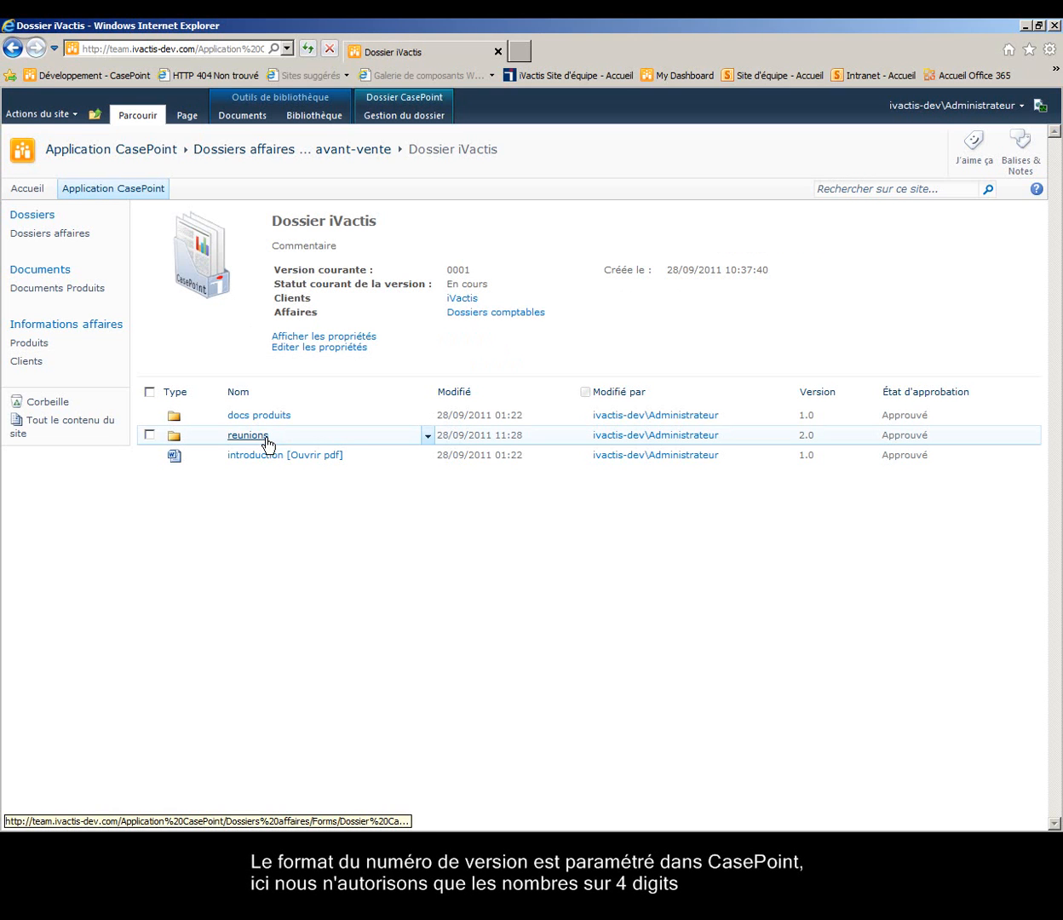
click(248, 437)
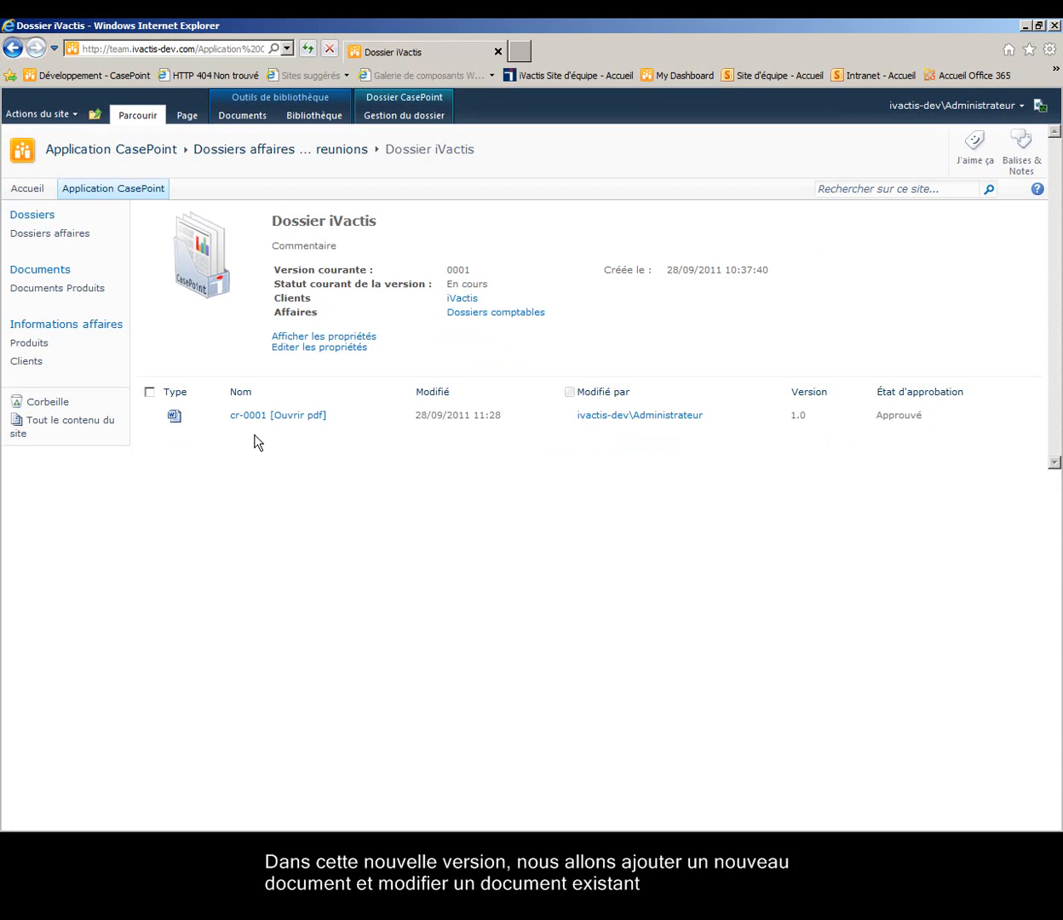
click(241, 115)
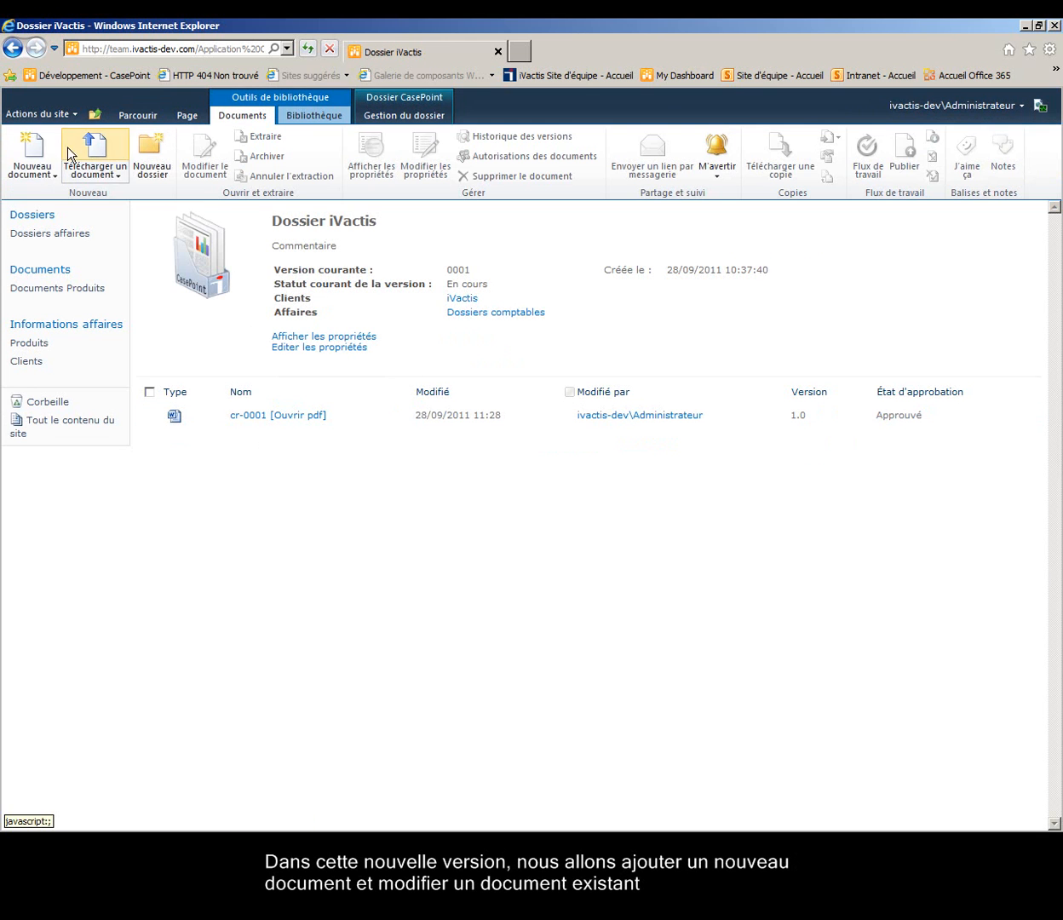
click(34, 170)
click(40, 192)
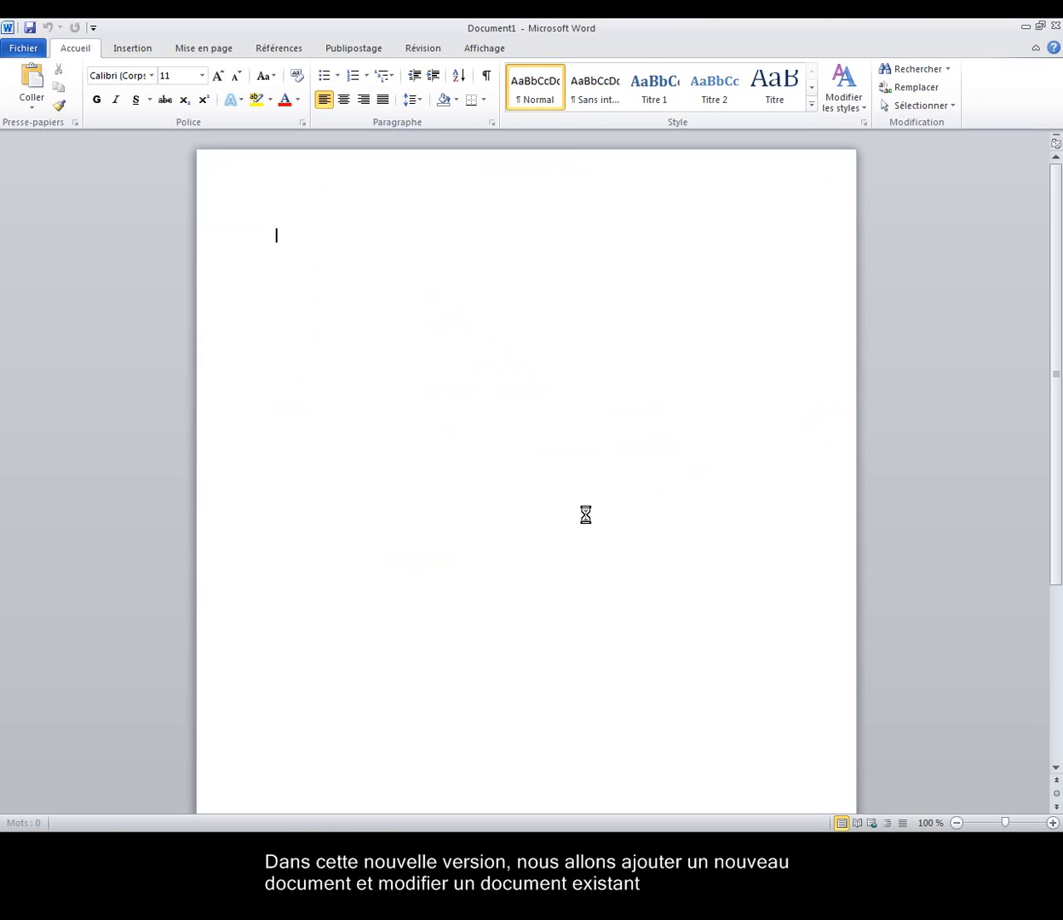
Step: Enter the heading "Nouveau compte rendu" in the new document and apply the Titre style to it
text(Nouve)
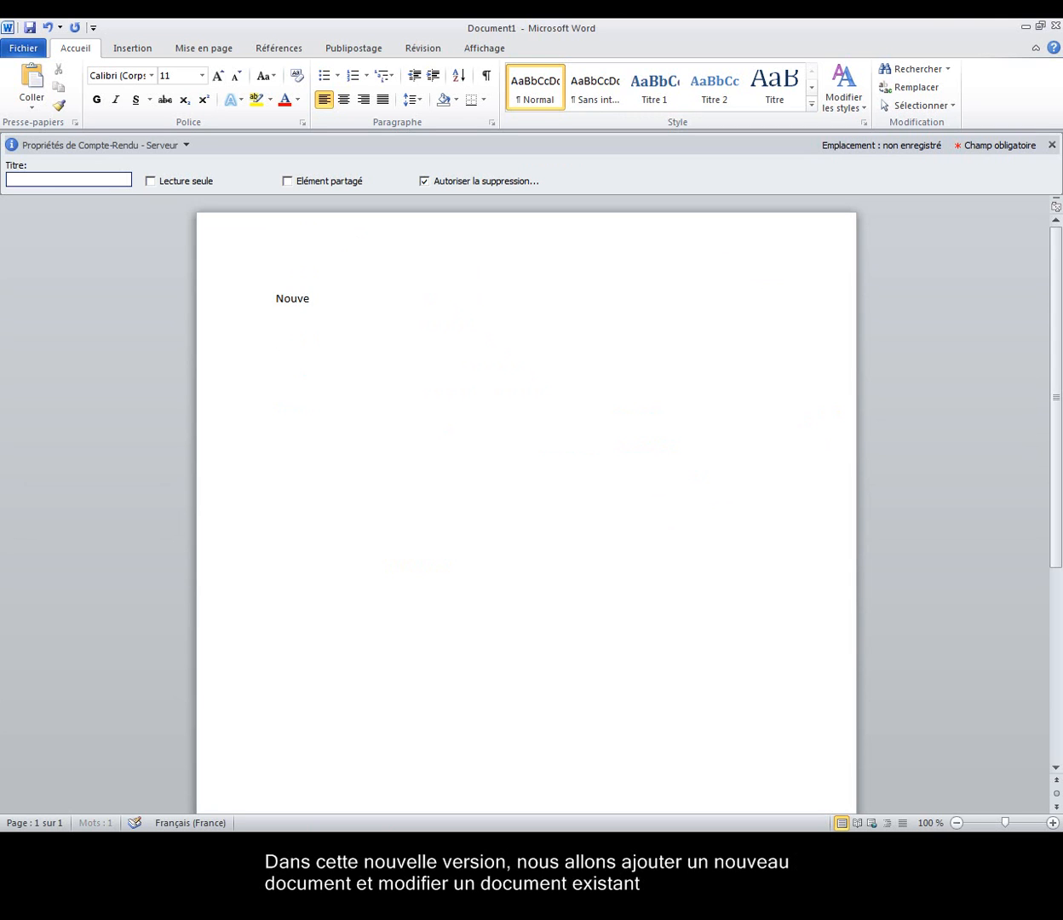
text(au compte rend)
key(shift+Home)
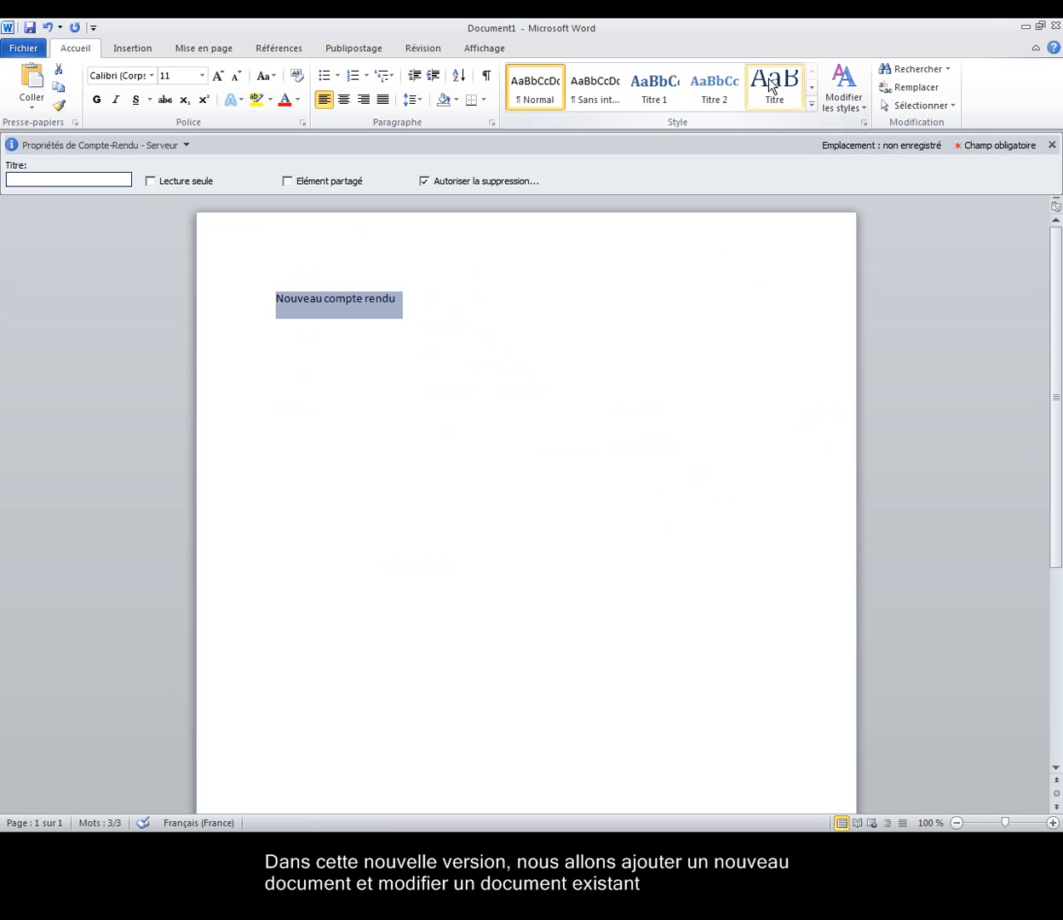
click(773, 85)
Step: Set the document's Titre property to "nouveau compte rendu" and save the document to the library
click(55, 178)
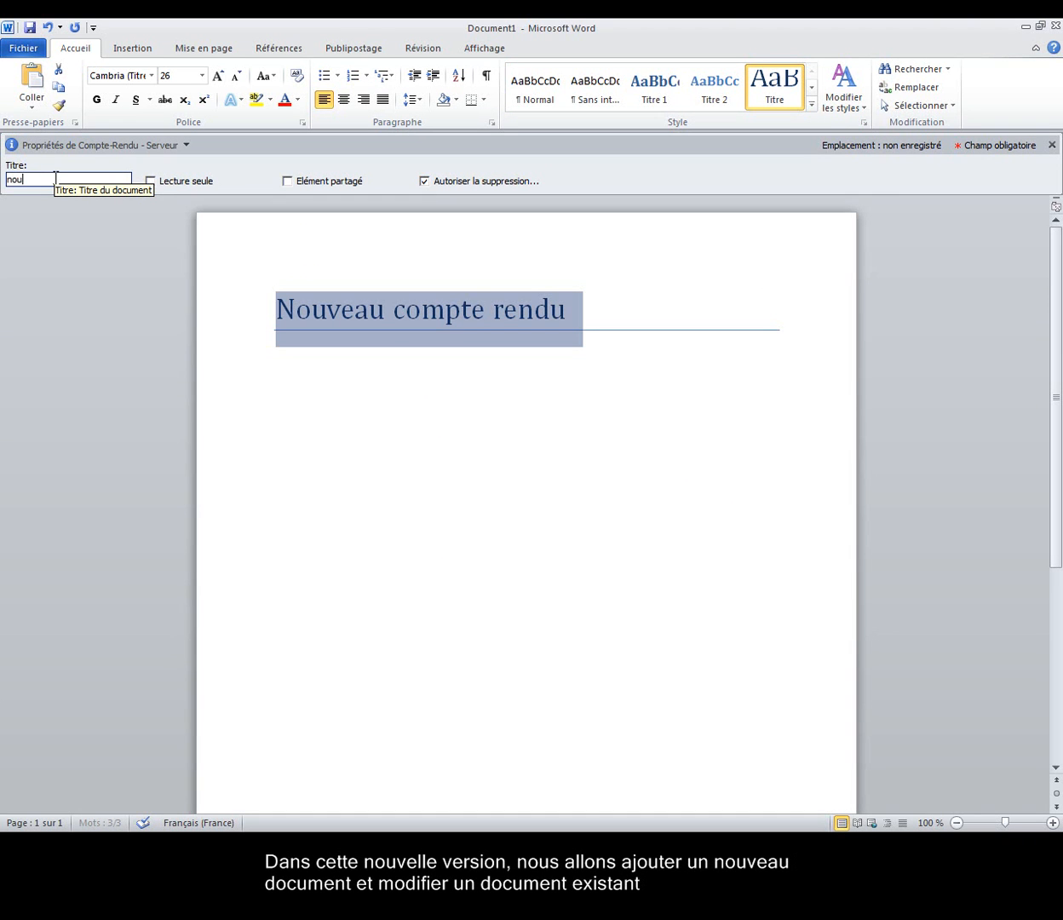
text(nouveau compte rendu)
click(30, 27)
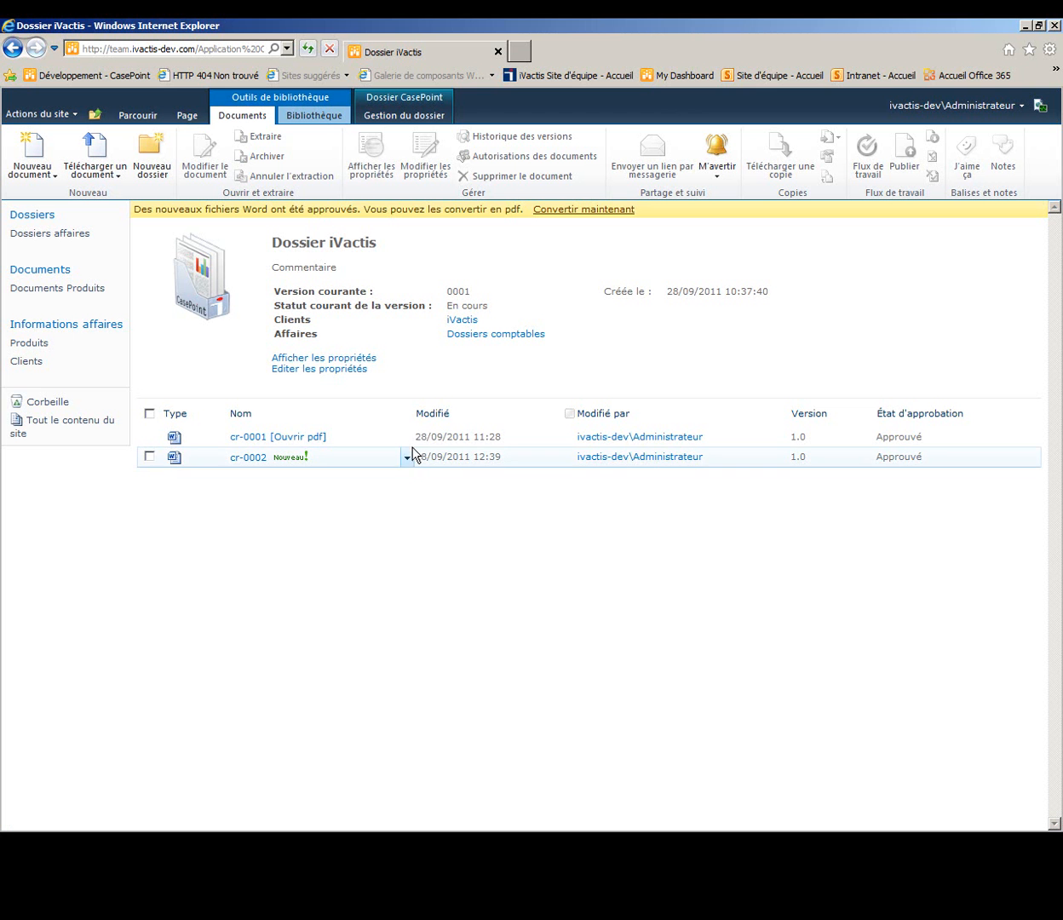
Step: Edit cr-0001 in Microsoft Word, adding a highlighted line "Modification" below the heading, and save it
click(407, 436)
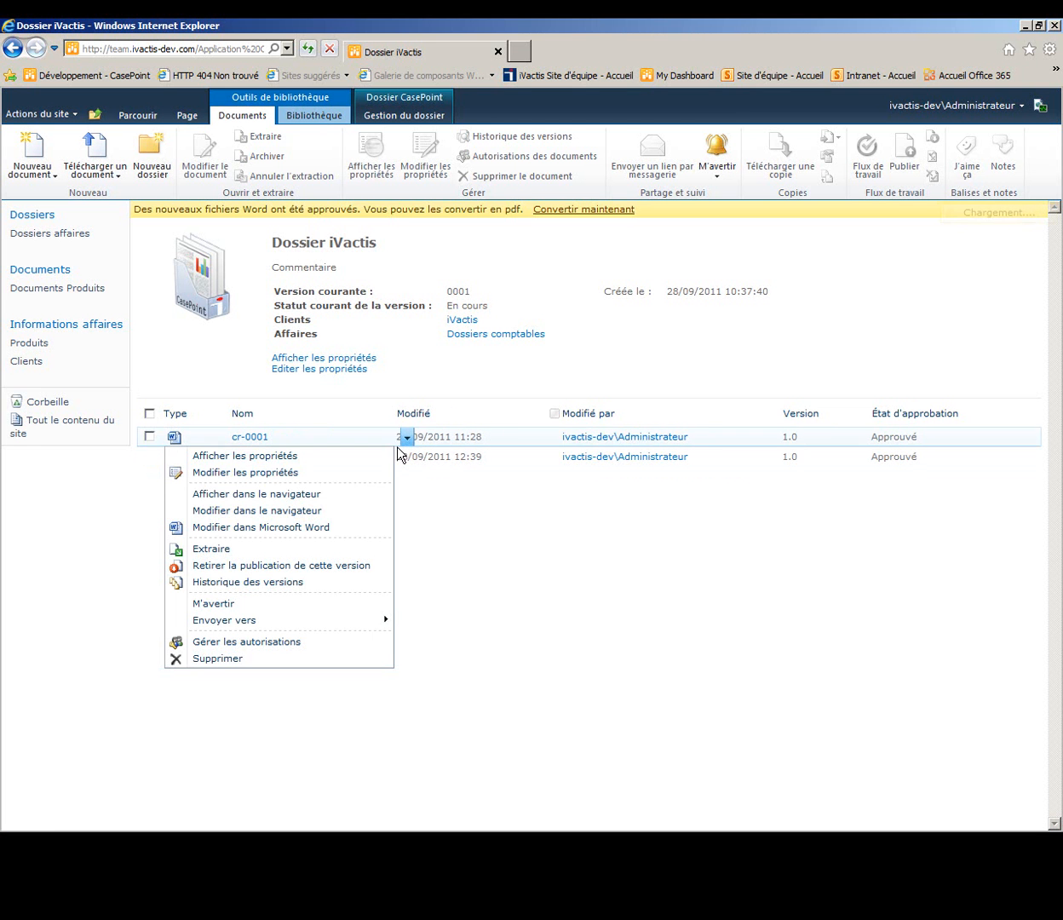
click(322, 528)
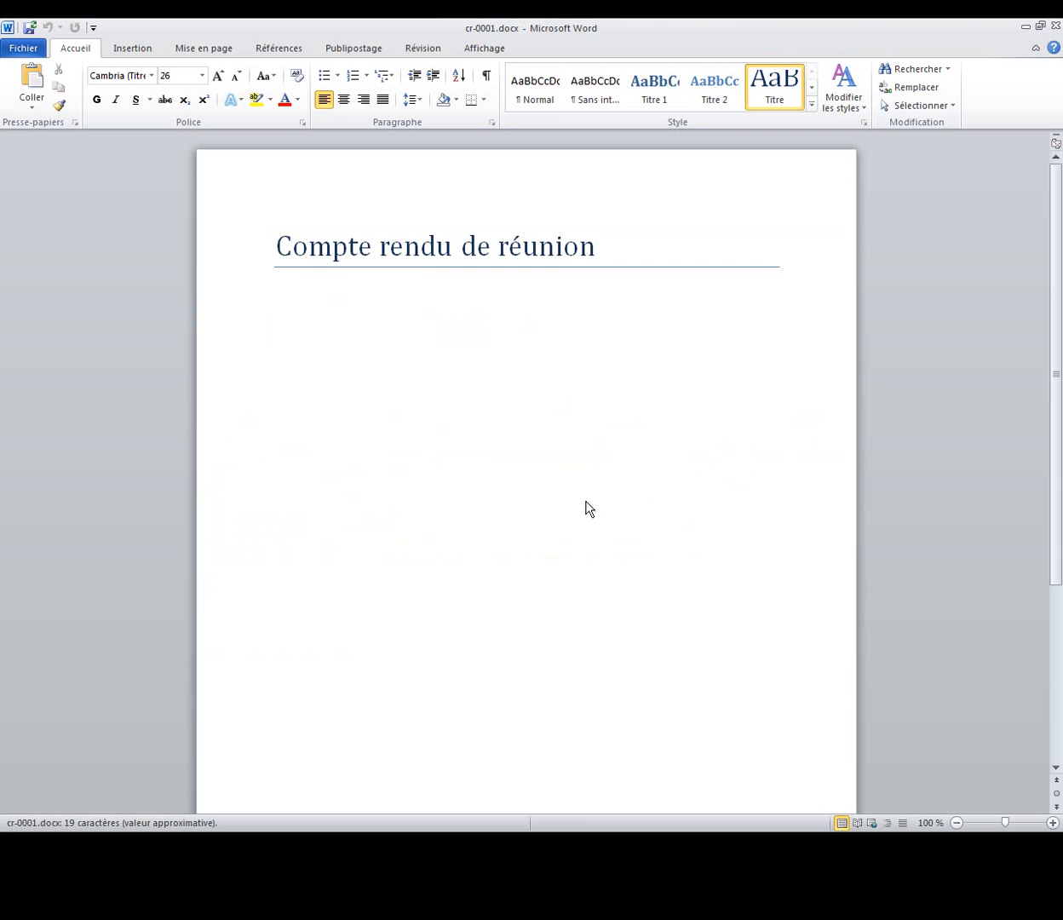
text(Modification)
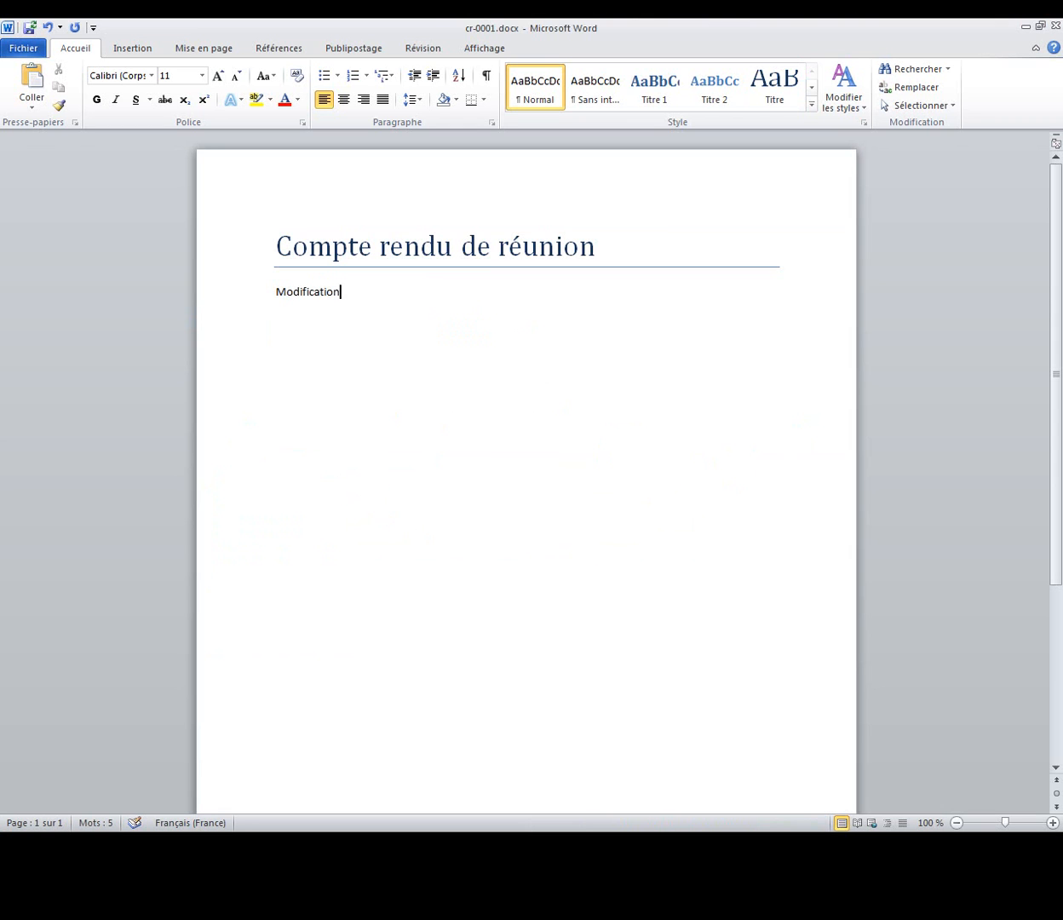
key(shift+Home)
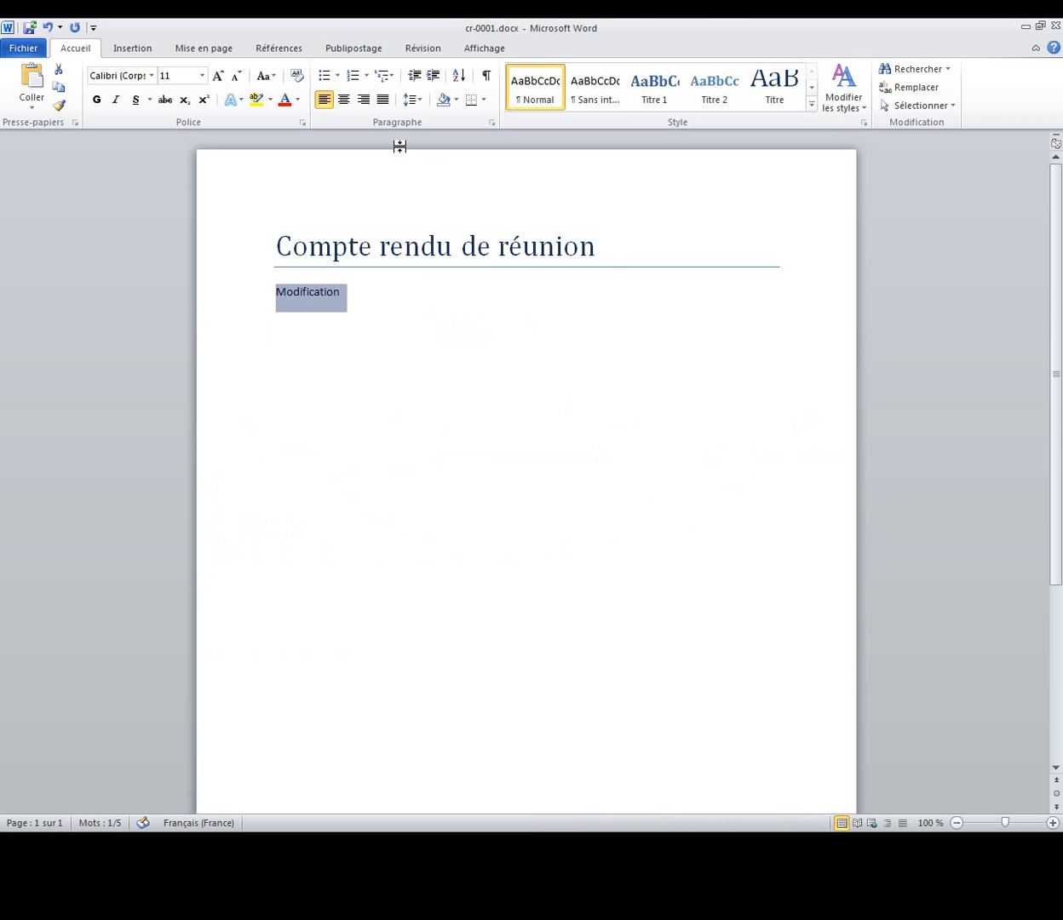
click(255, 98)
click(28, 27)
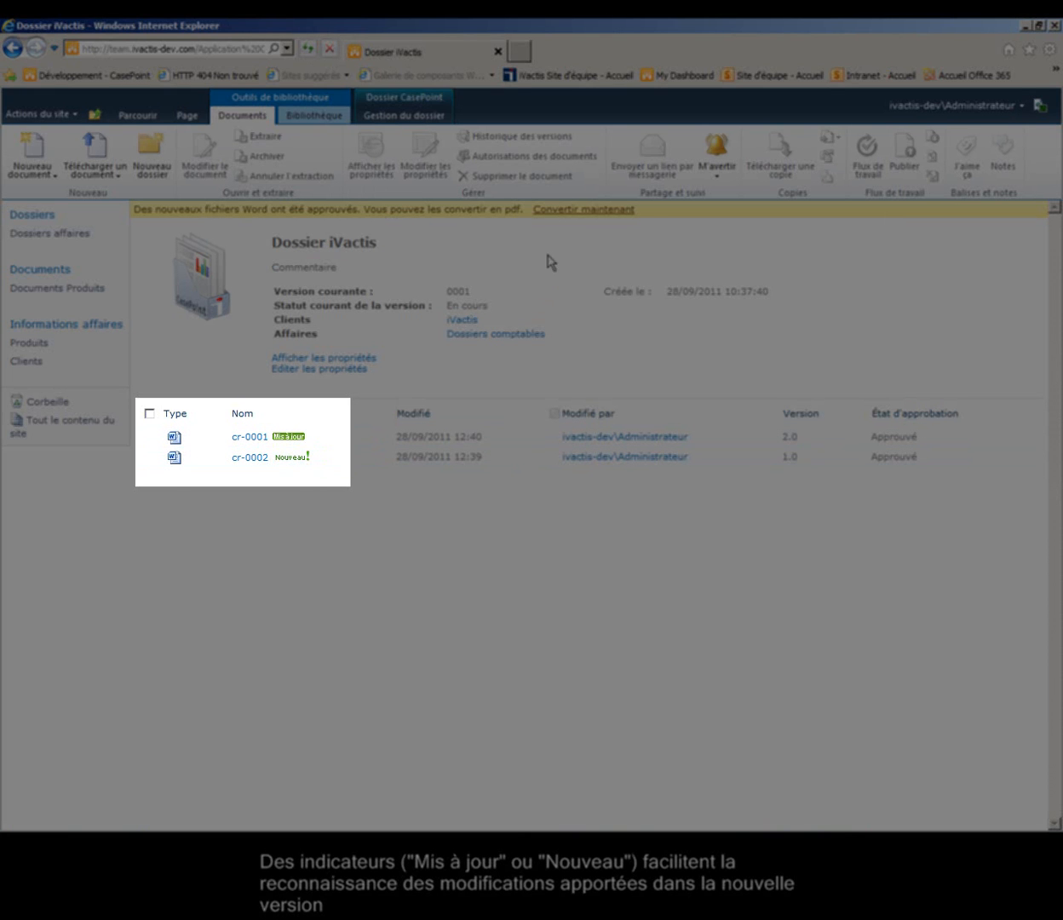
Step: Start the PDF conversion of the approved Word files and approve the reunions subfolder
click(566, 219)
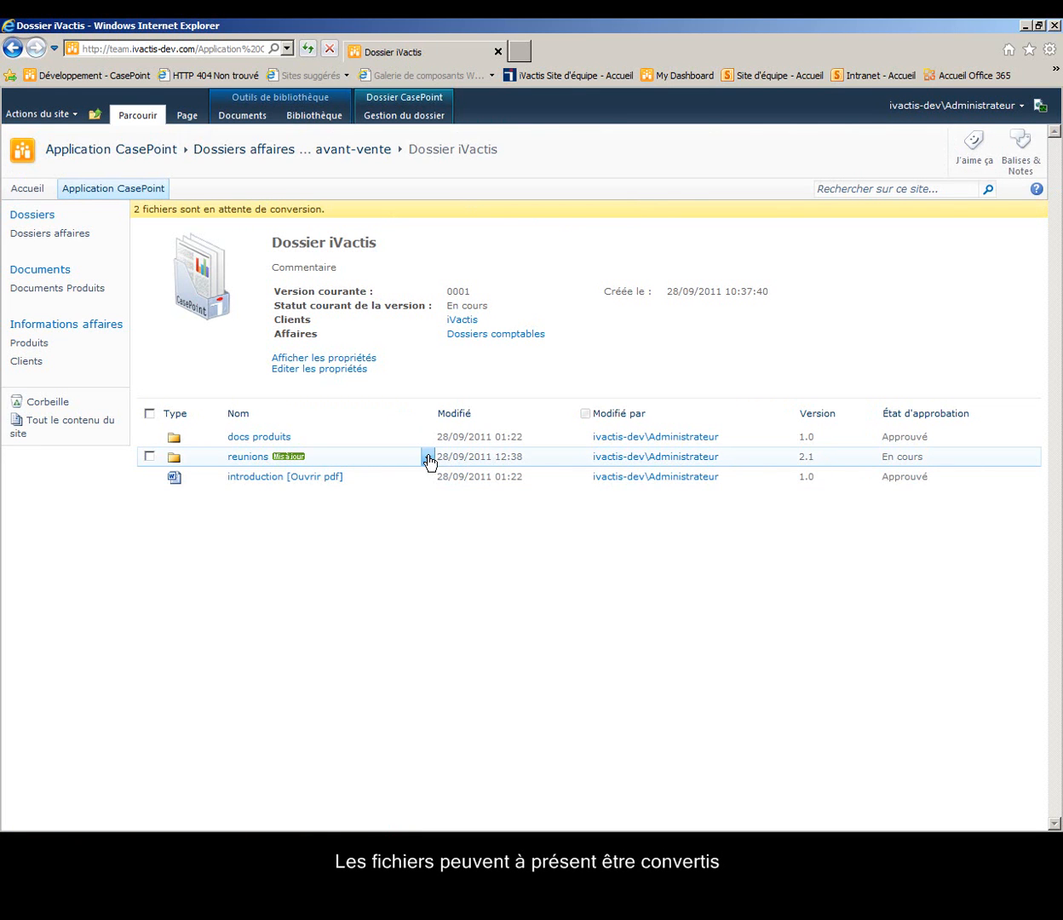
click(429, 460)
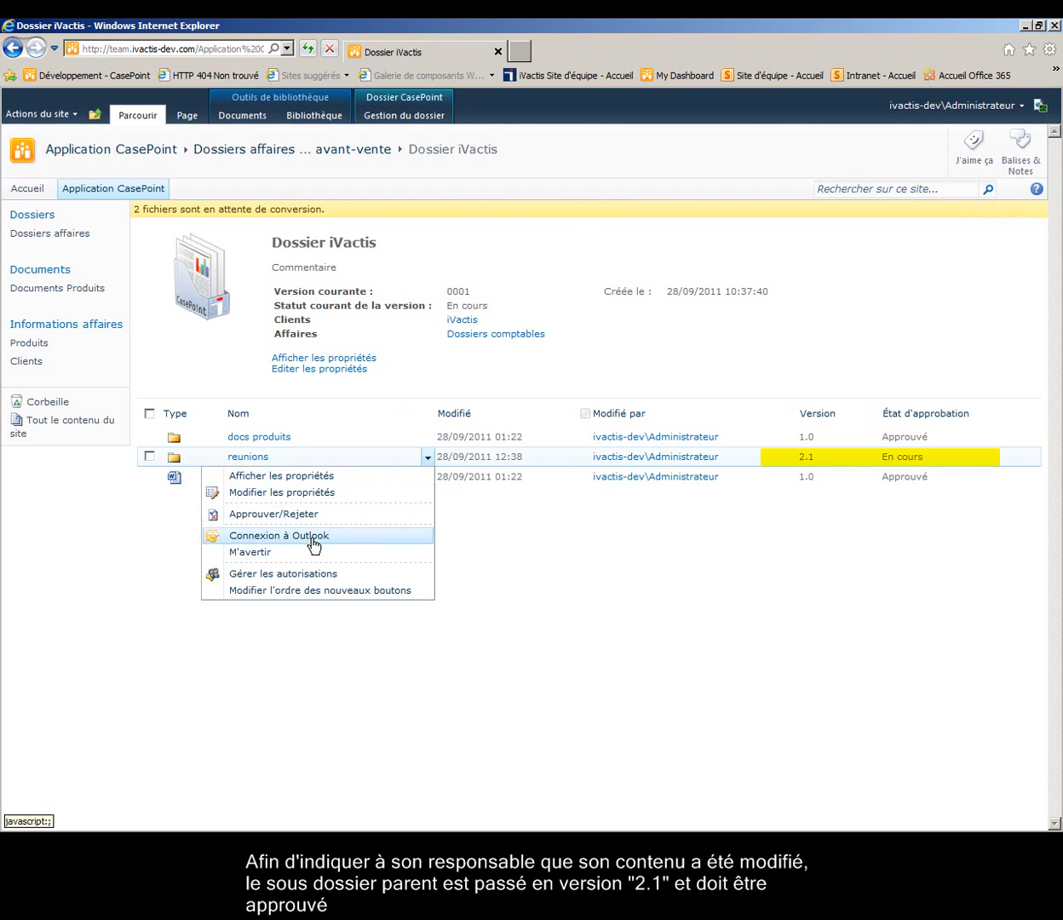
click(290, 515)
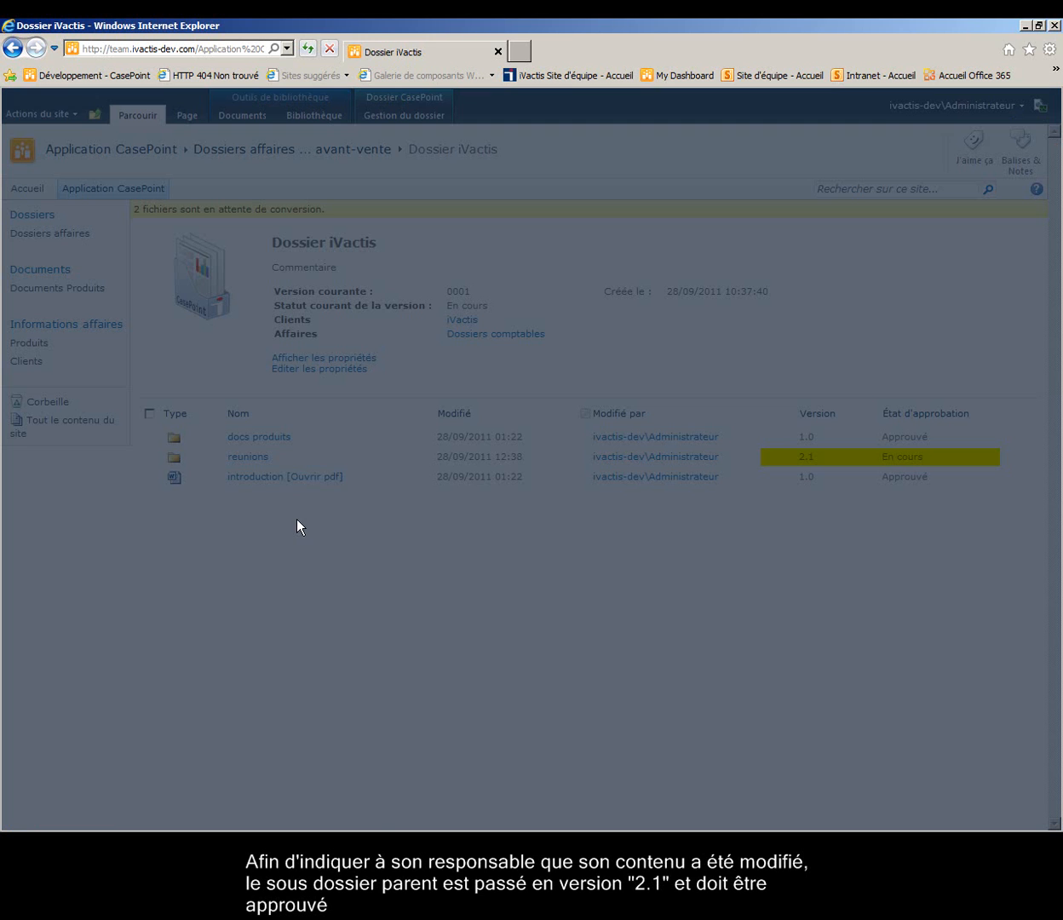
click(484, 345)
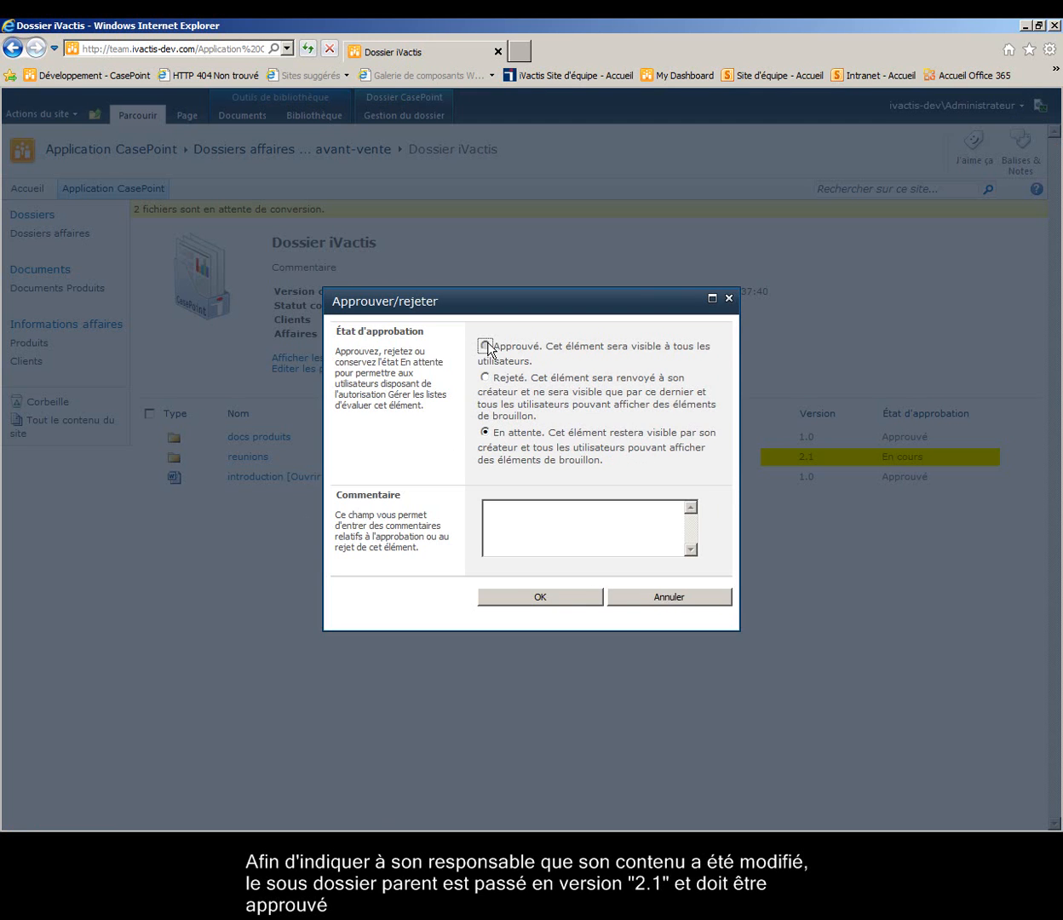
click(551, 597)
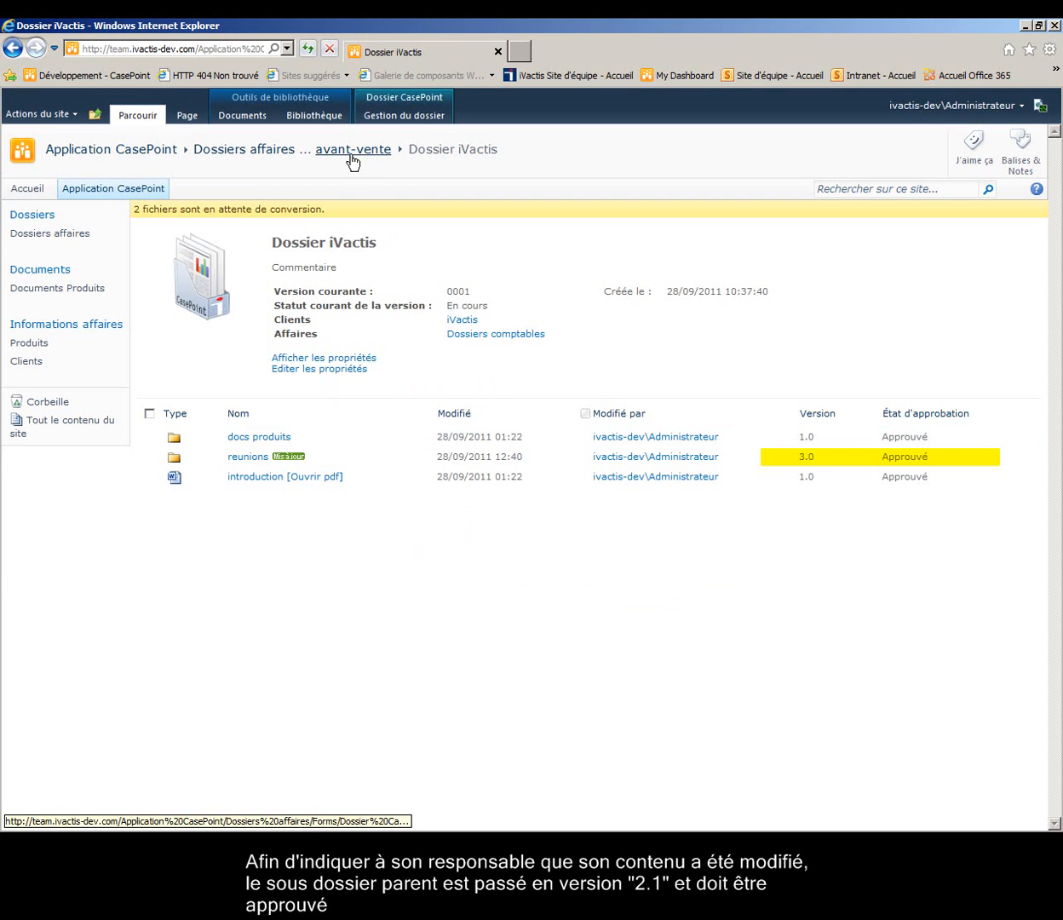
Step: Approve the avant-vente folder and lock version 0001 of Dossier iVactis
click(351, 154)
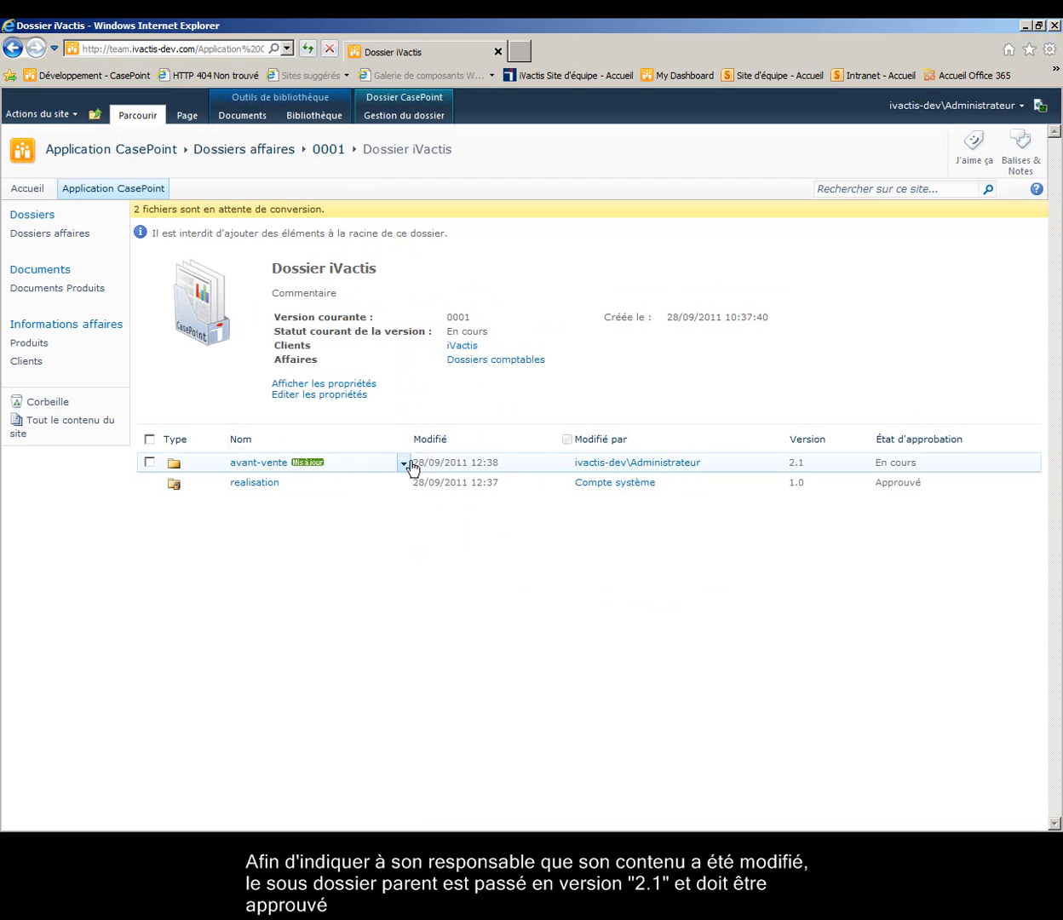
click(405, 464)
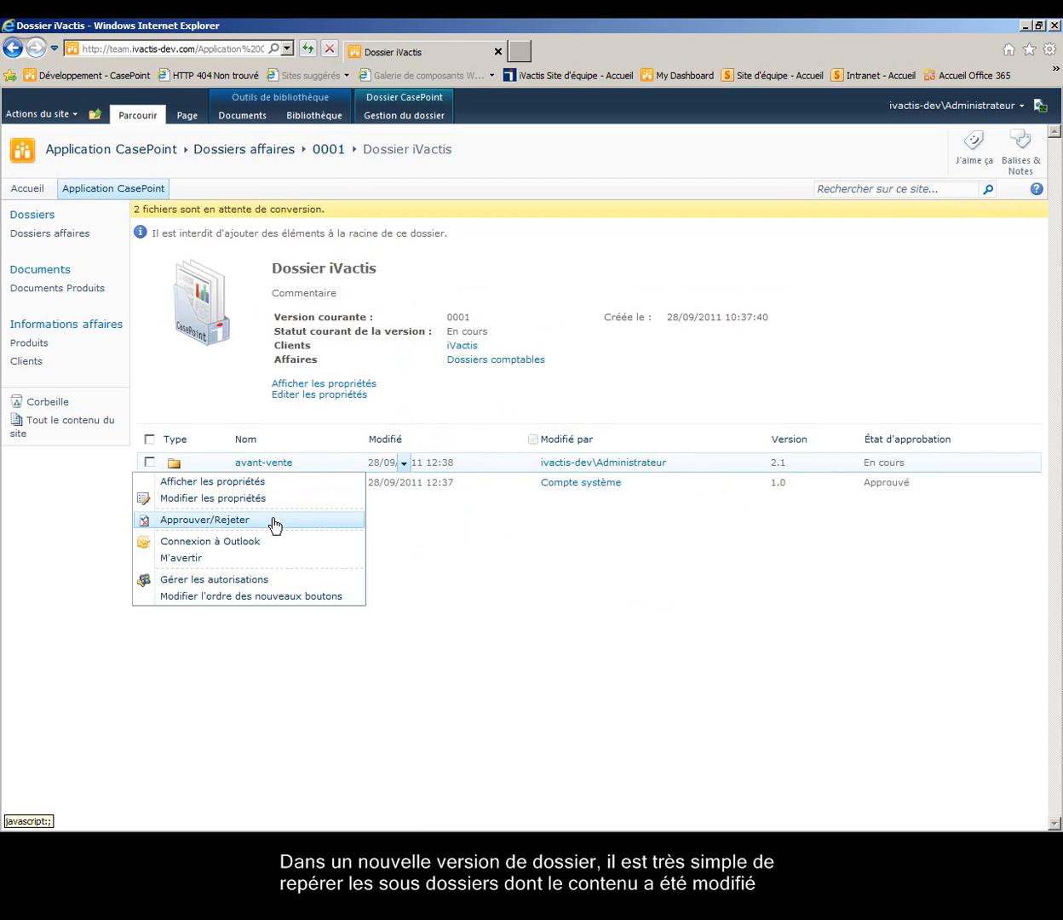
click(273, 522)
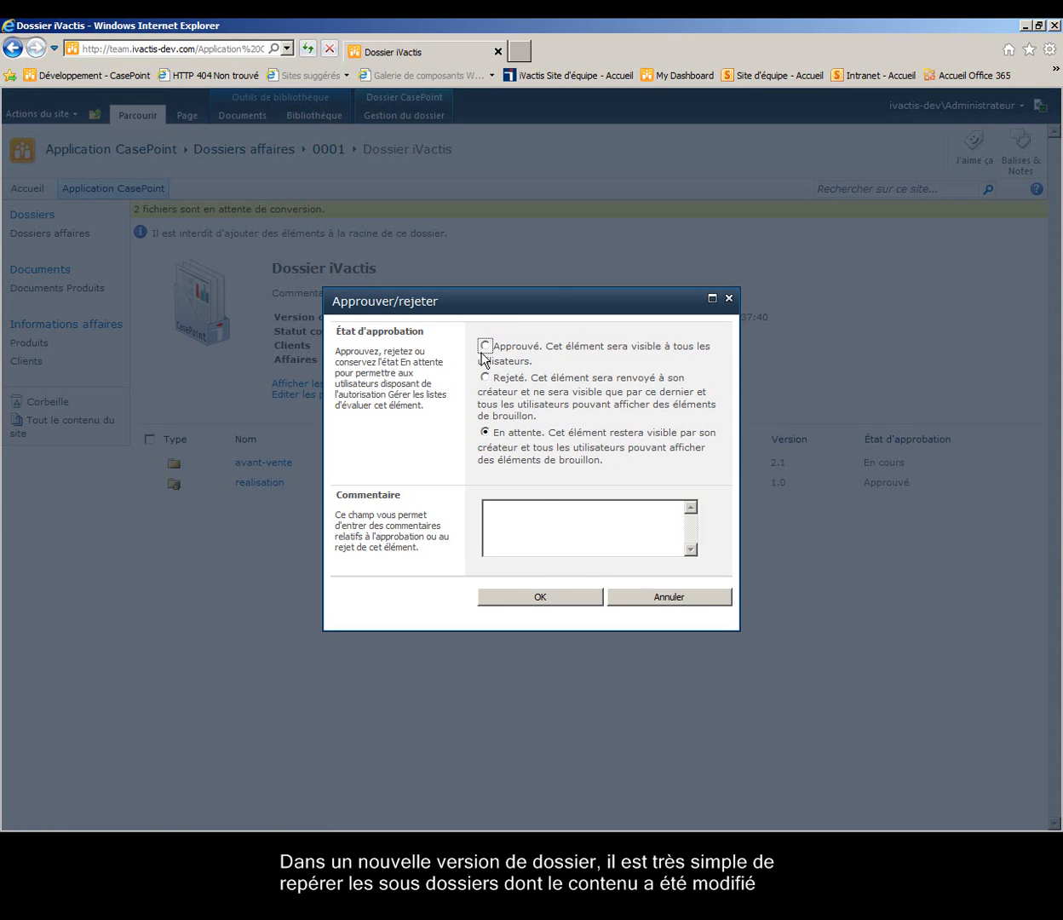
click(537, 598)
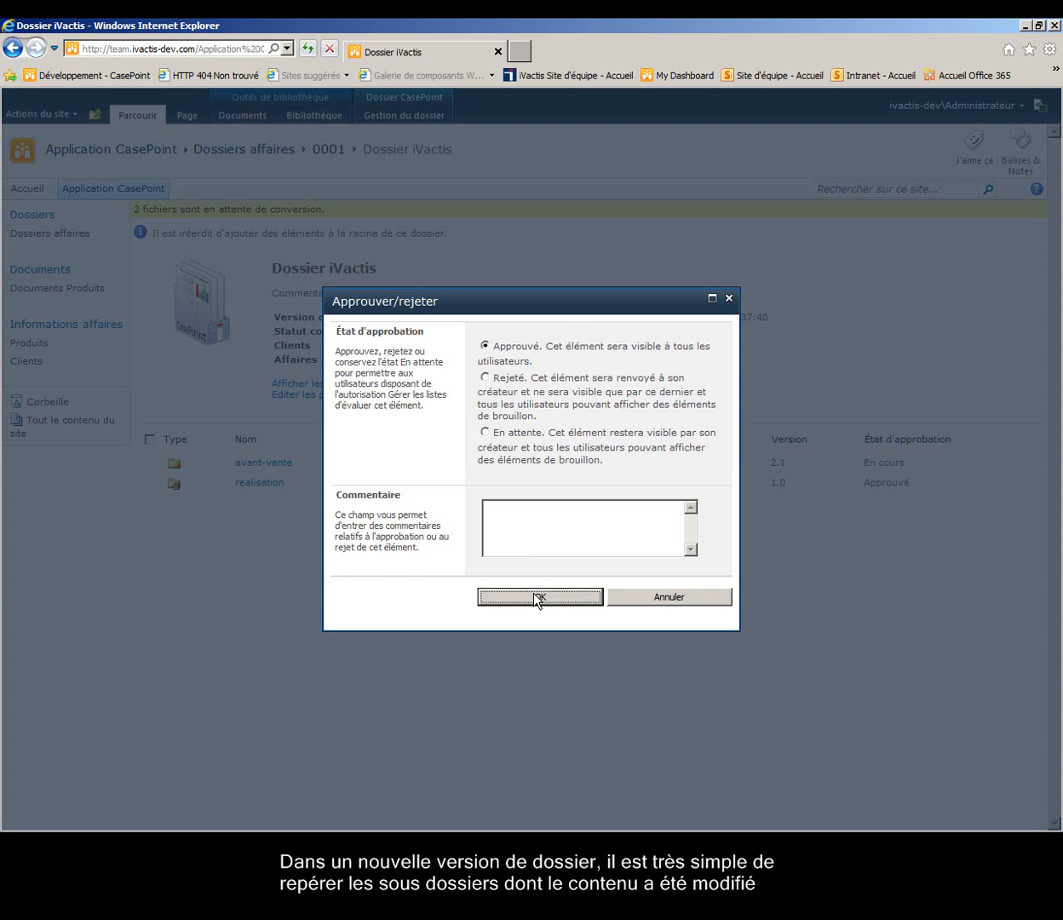
click(441, 155)
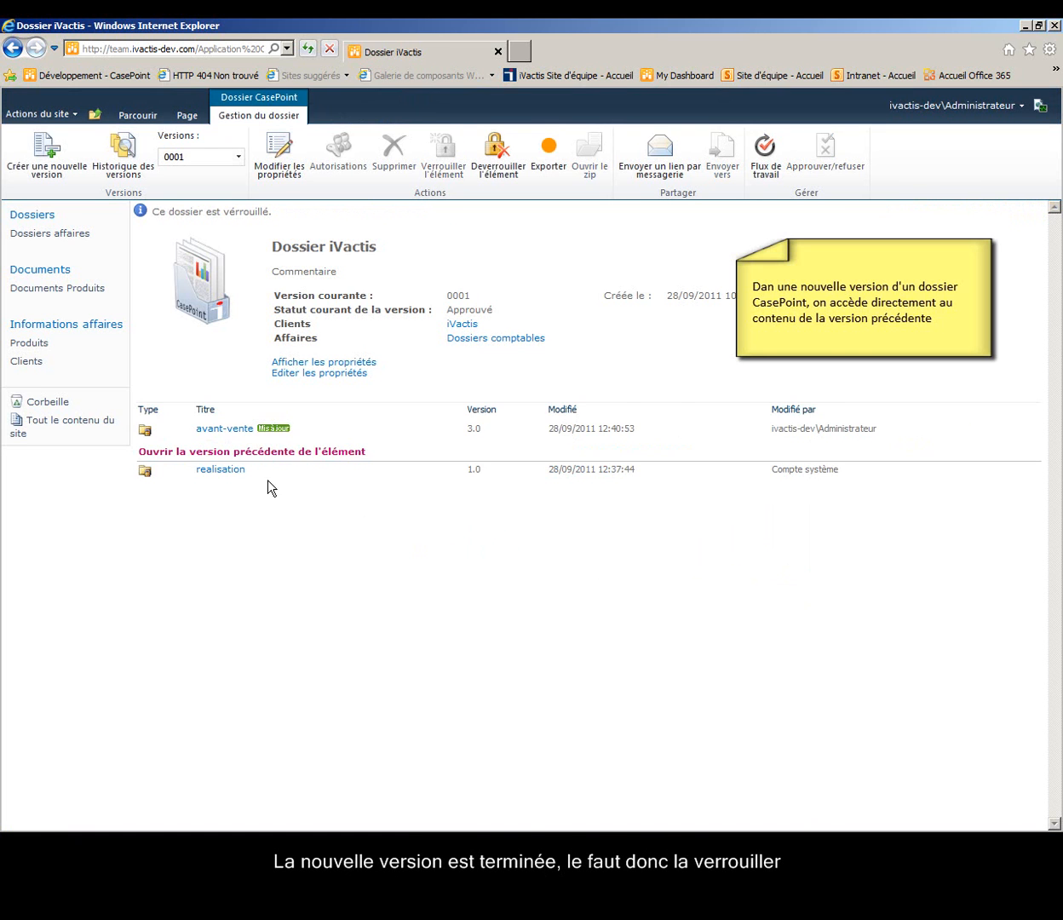
Step: Compare the previous and modified versions of cr-0001.docx in the reunions subfolder of avant-vente
click(223, 429)
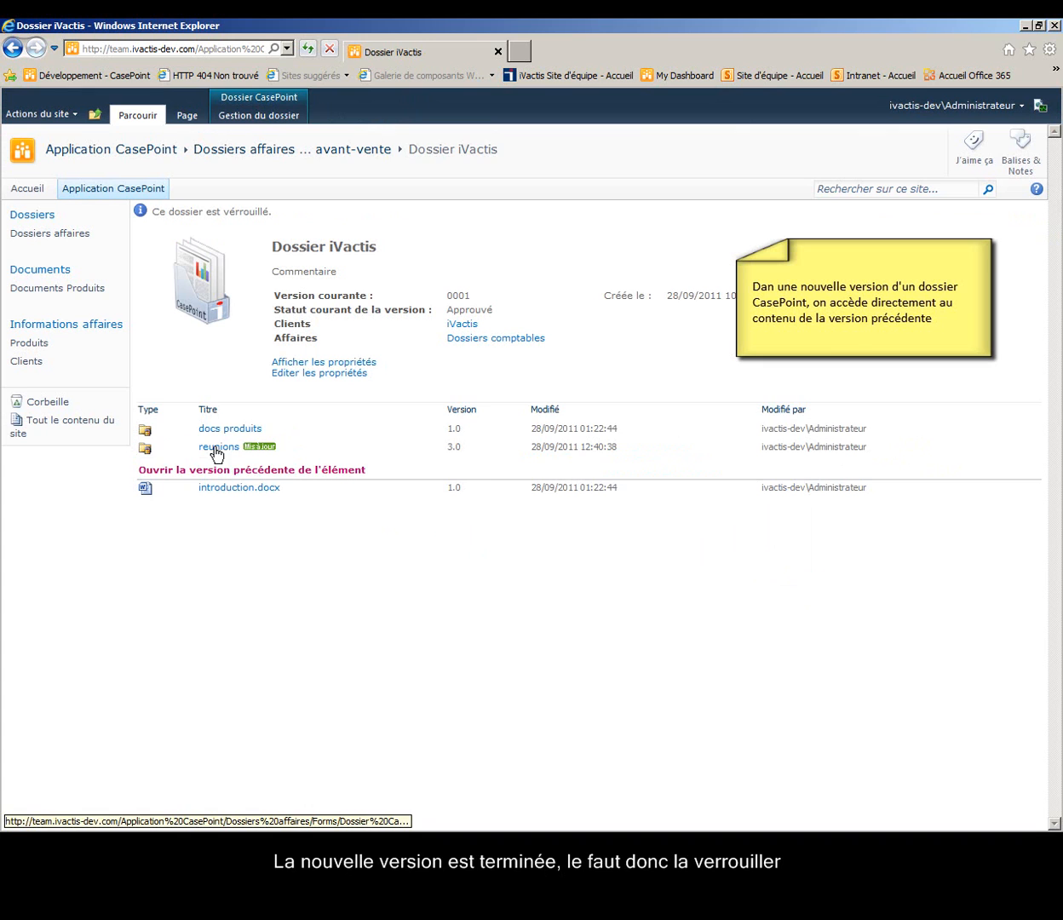
click(215, 448)
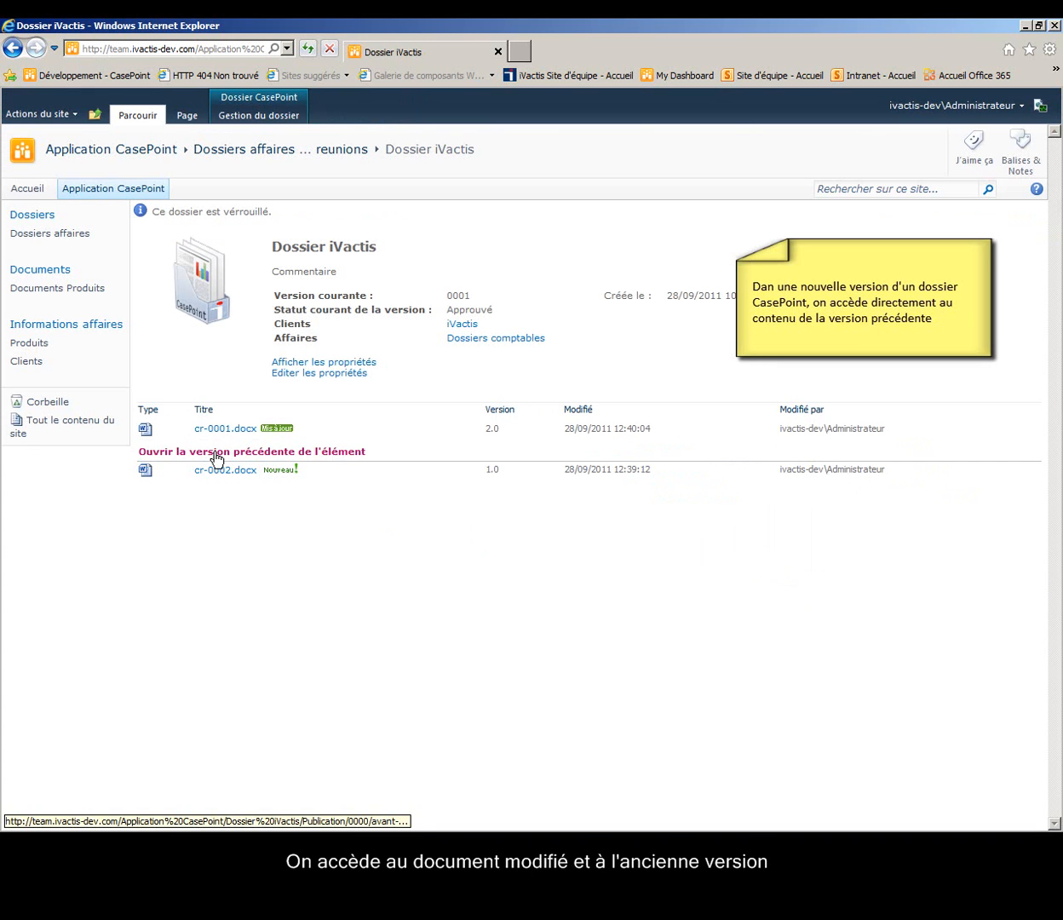
click(217, 453)
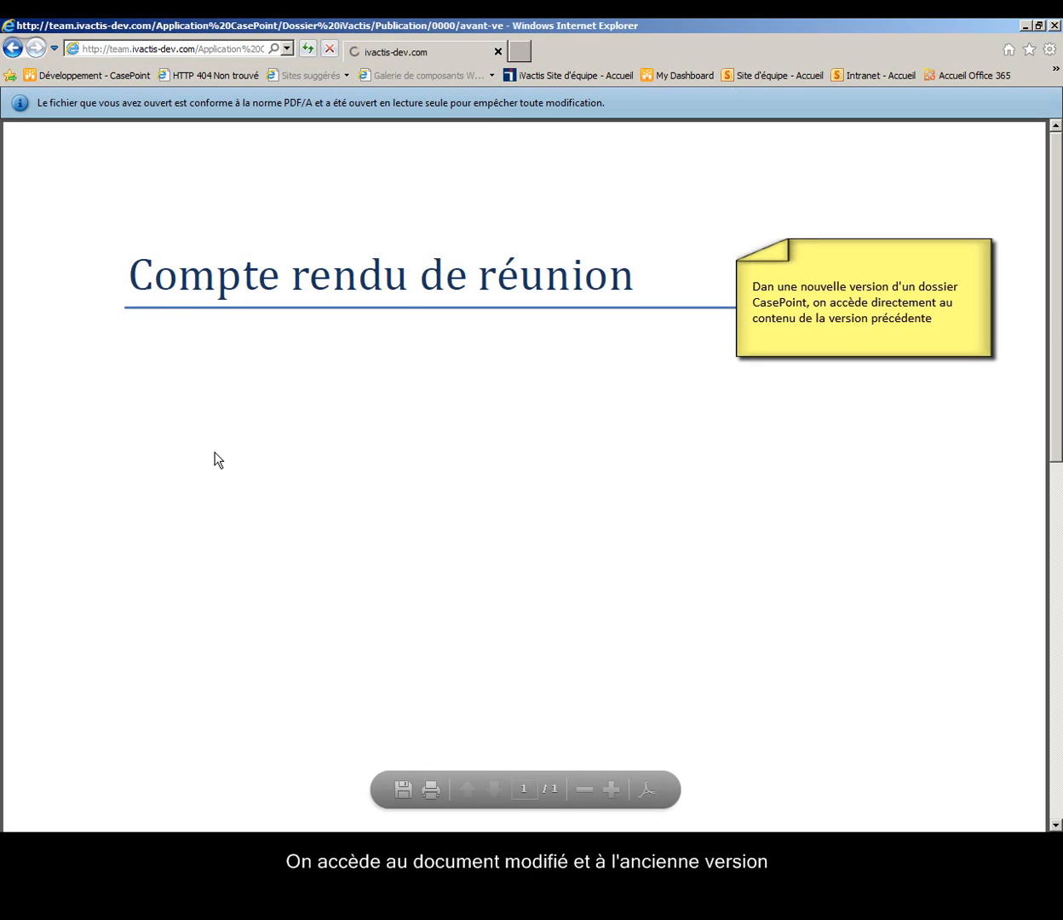
click(12, 48)
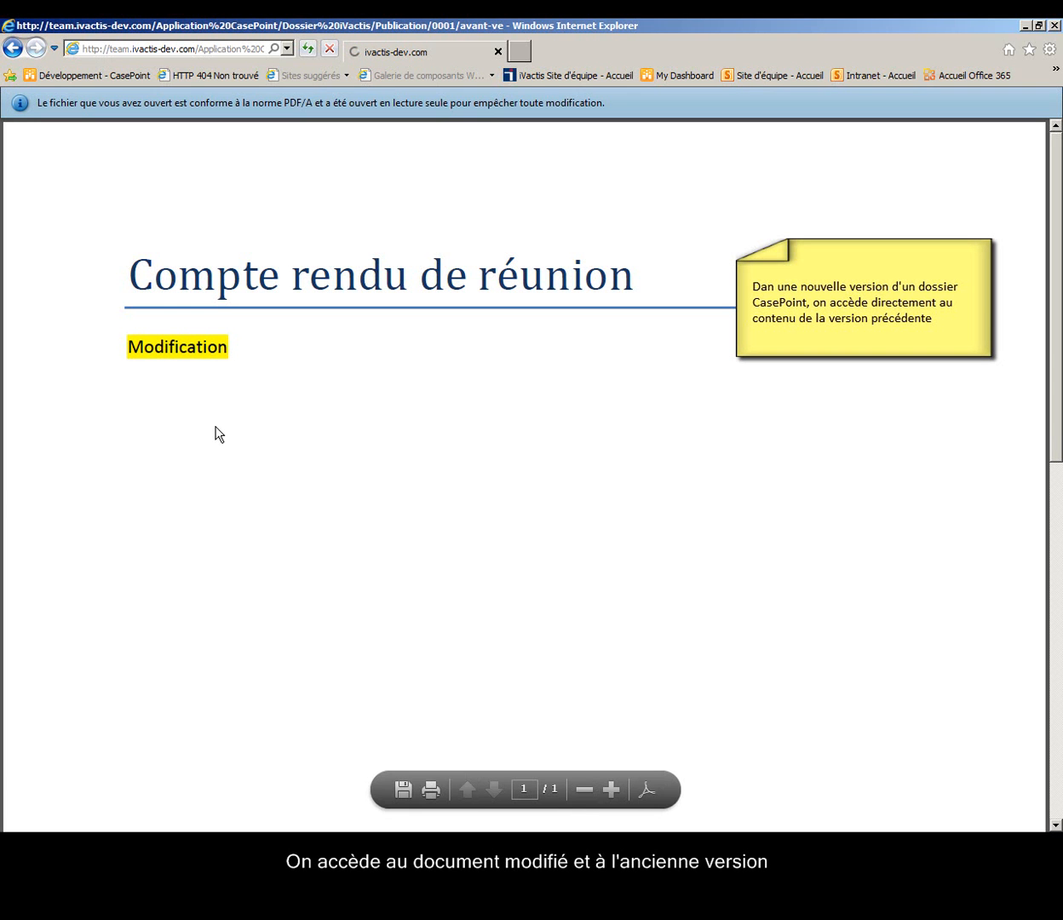
click(13, 48)
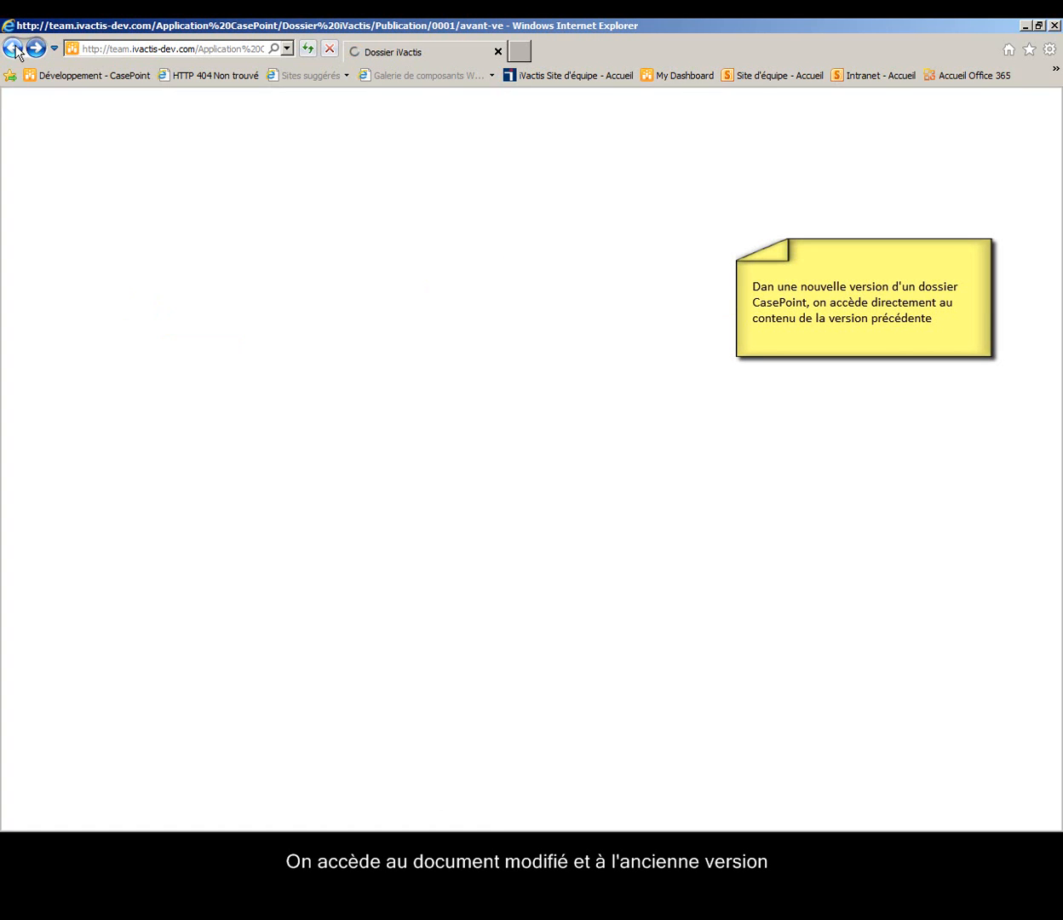
Step: Review the folder's version history with the documents modified in version 0001, and close it
click(123, 157)
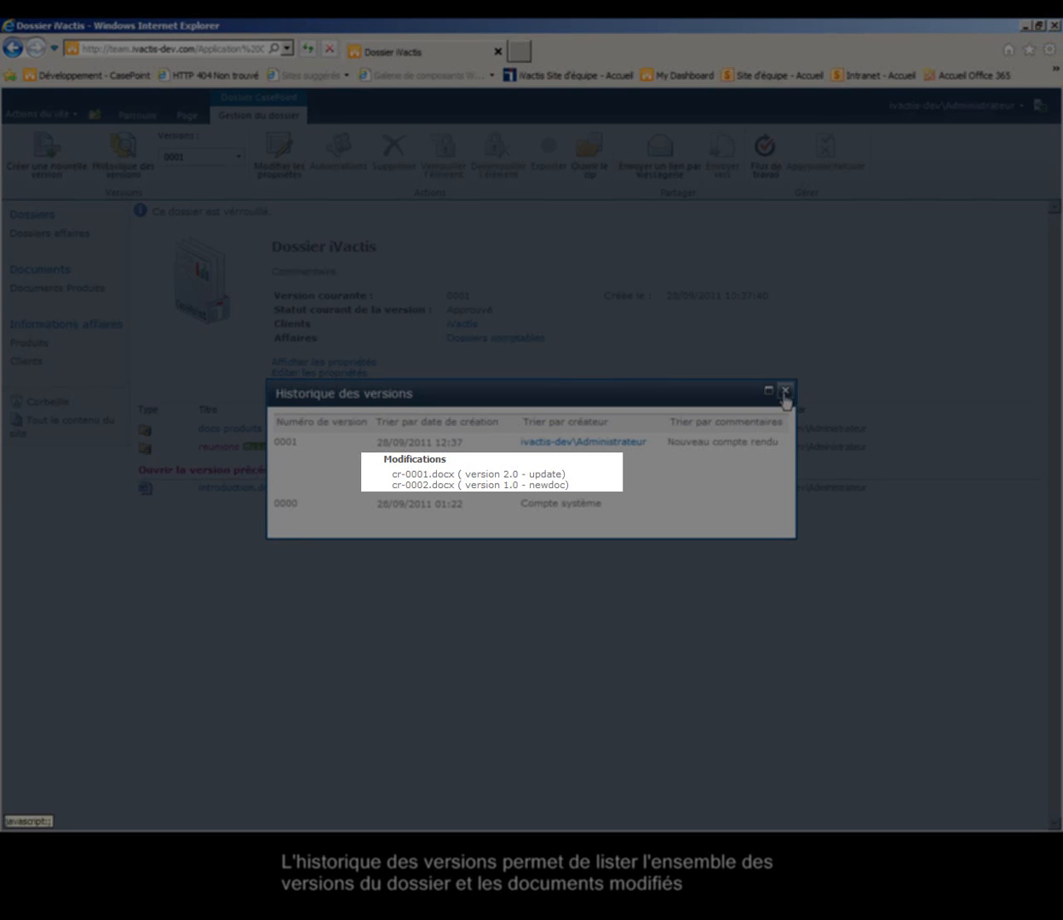
click(785, 390)
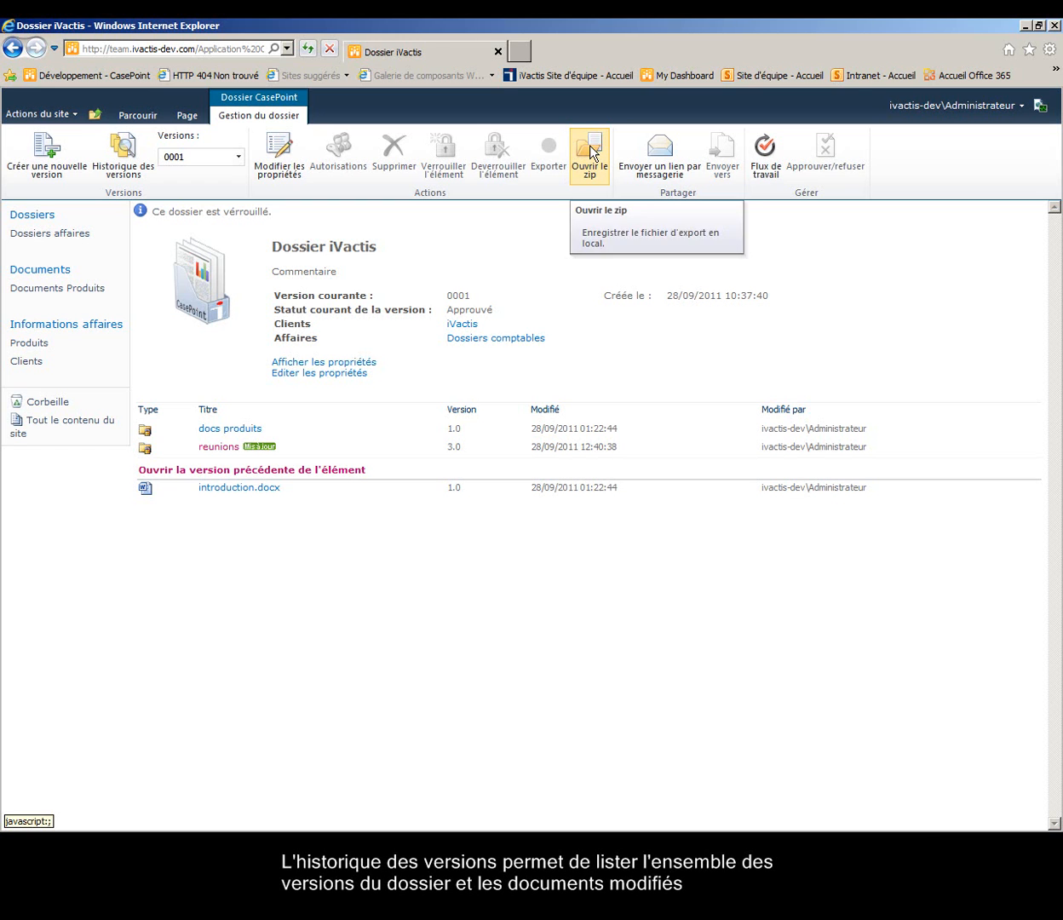
Step: Save the exported archive Dossier iVactis(0001).zip locally and extract all its contents in Mes documents
click(590, 156)
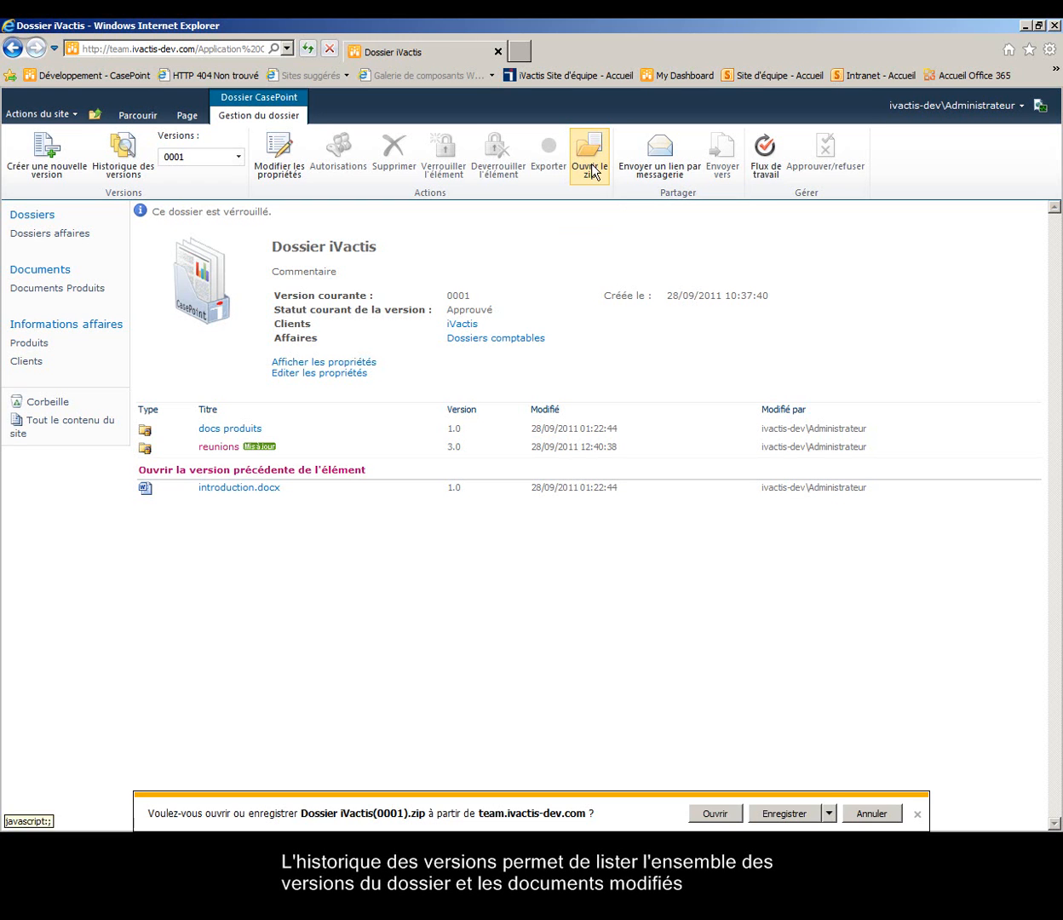
click(787, 814)
click(700, 811)
right_click(368, 125)
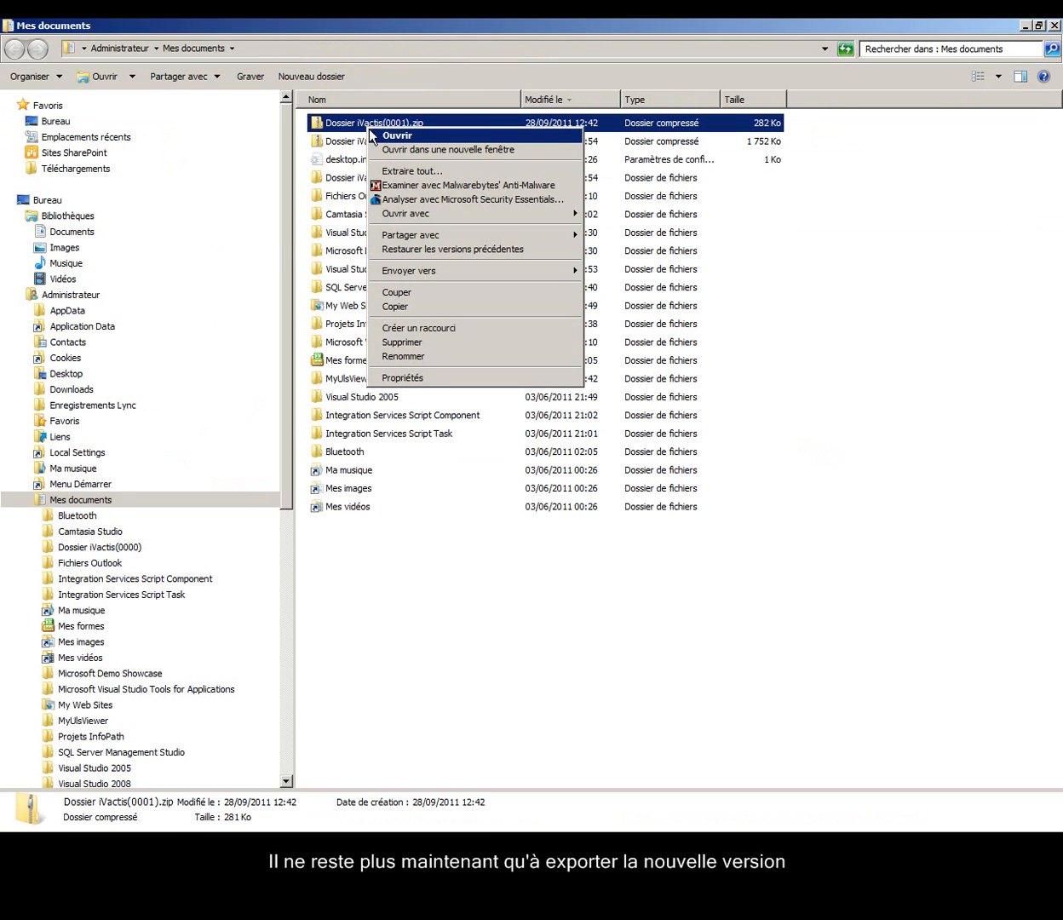
click(385, 171)
click(685, 588)
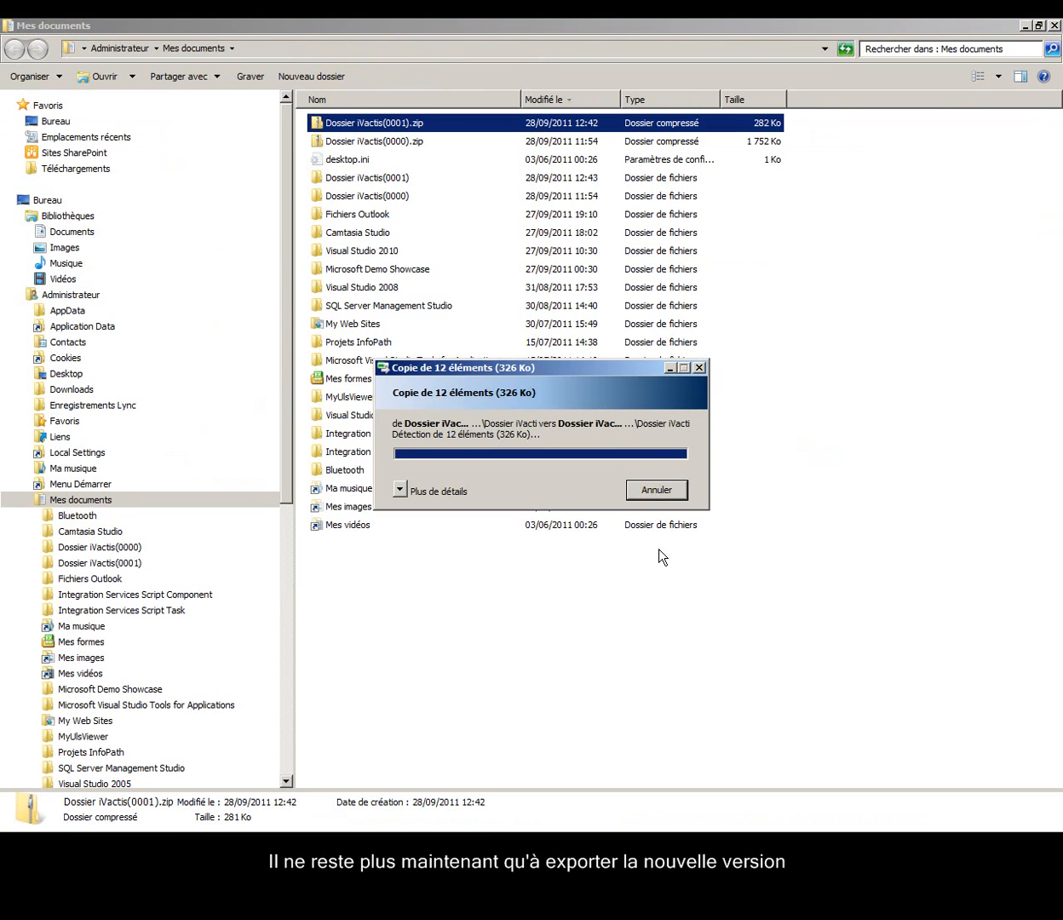
Step: Open the index.xml summary in the extracted 0001 folder and view the linked "Compte rendu test" document
double_click(332, 125)
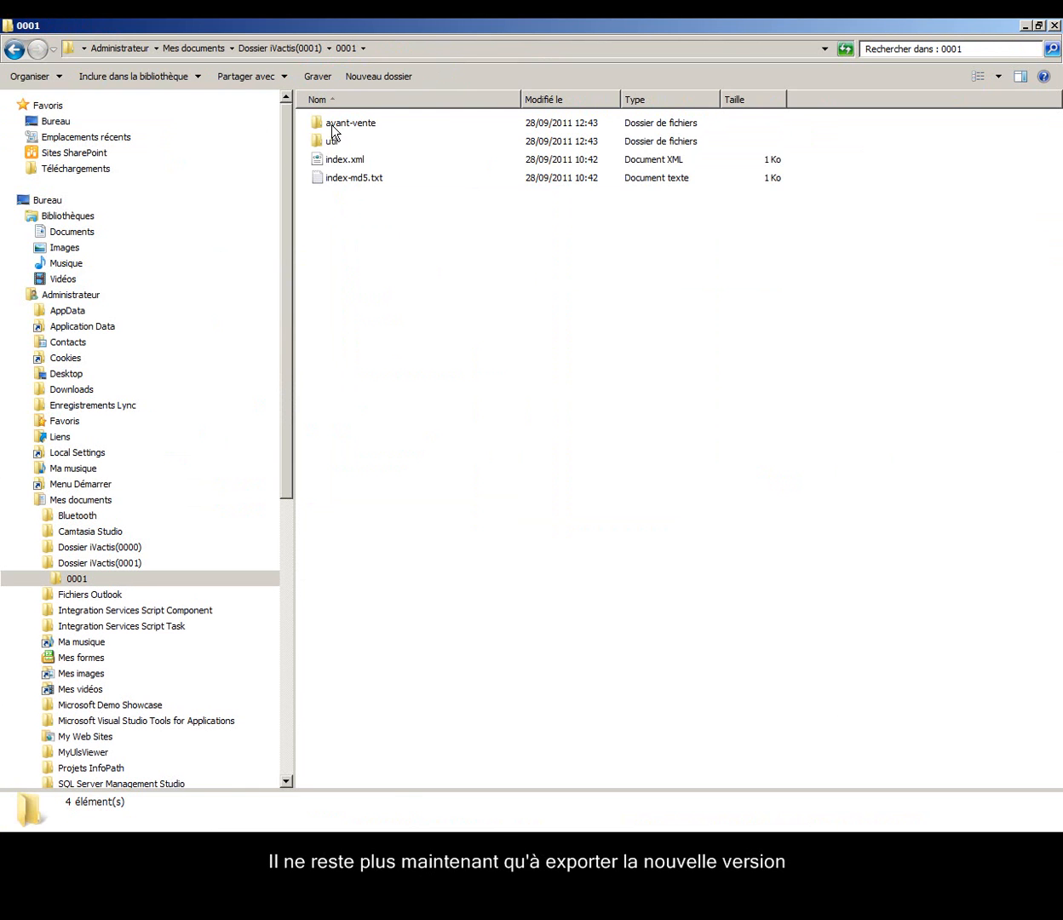
right_click(337, 159)
click(361, 168)
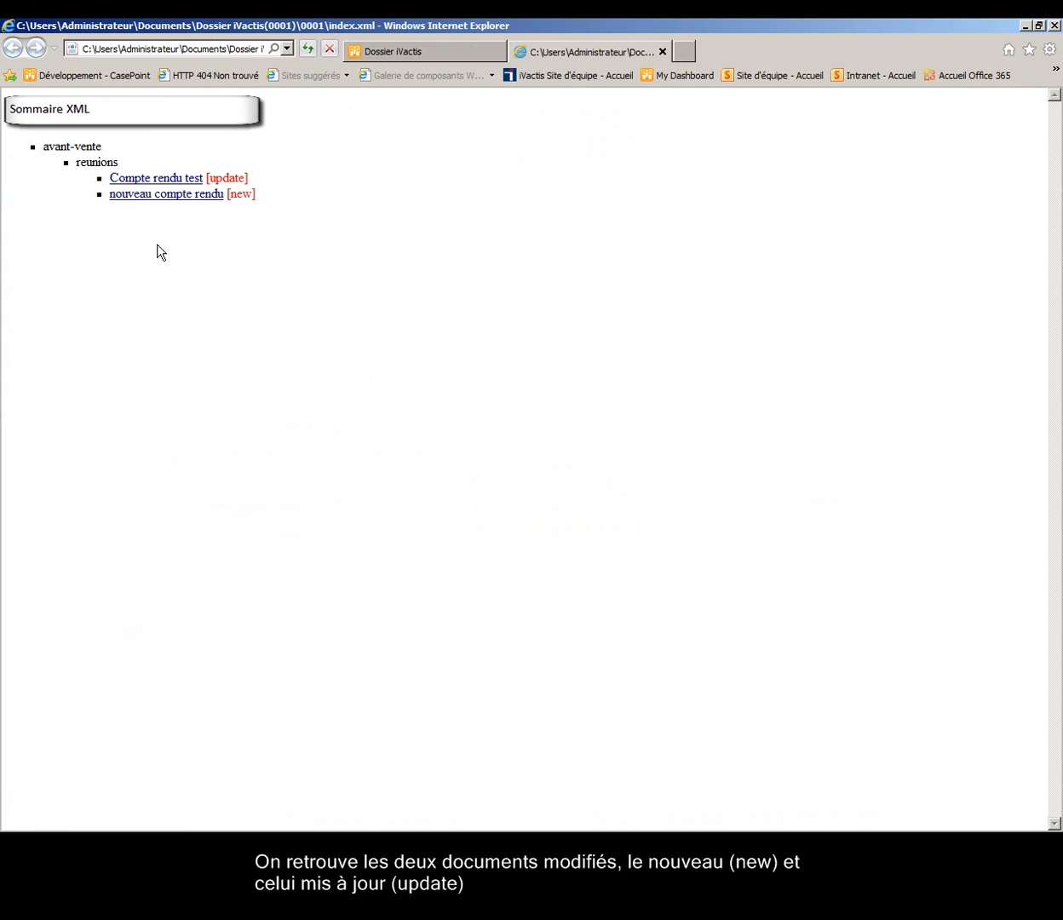
click(154, 179)
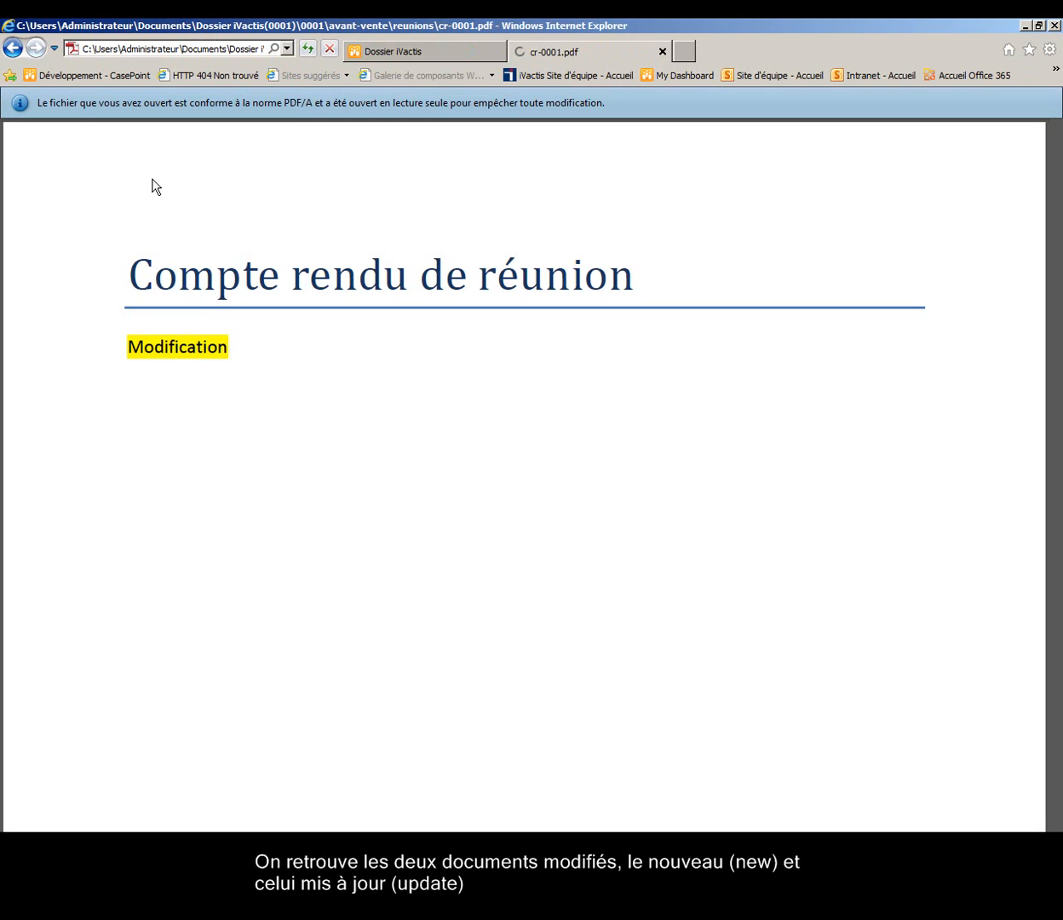